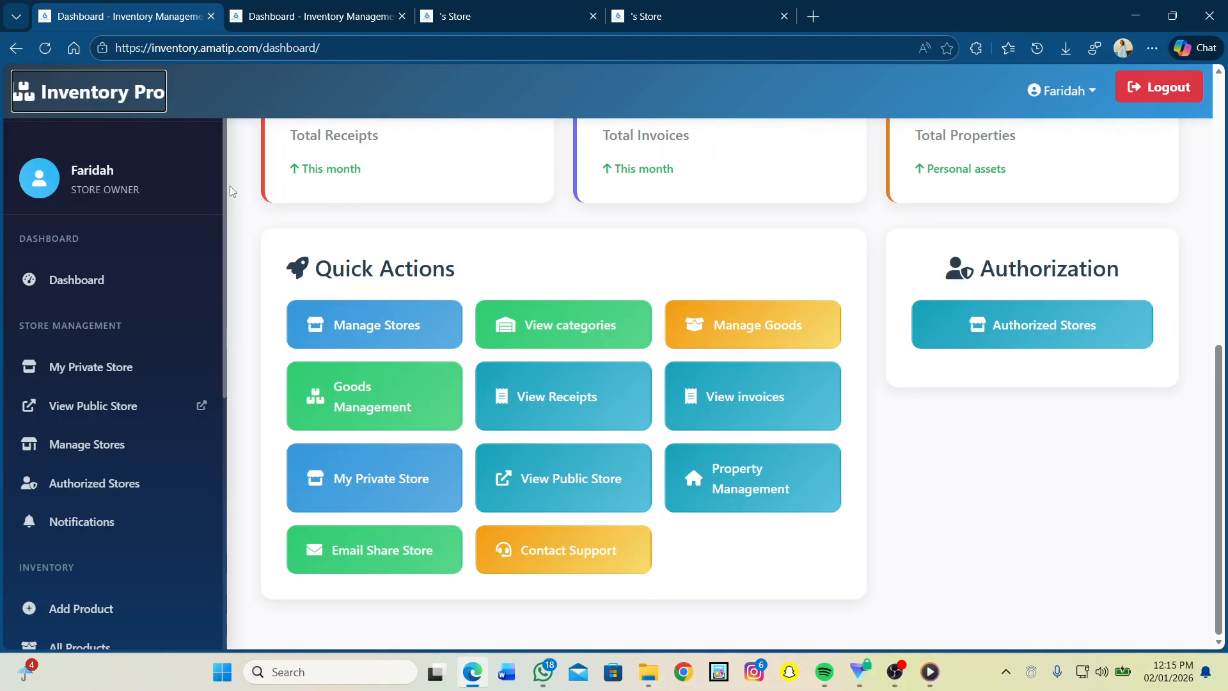
# Step: Reload the dashboard, review its summary stat cards, and go to Manage Stores
pyautogui.scroll(5, 229, 186)
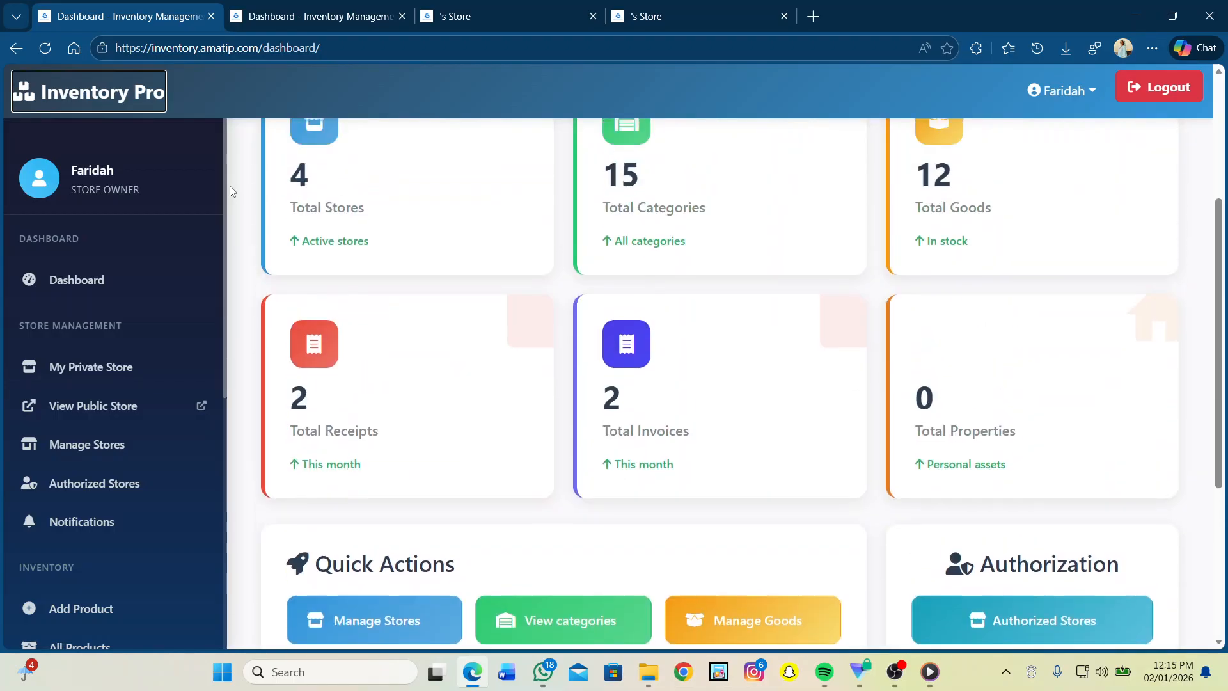
pyautogui.click(75, 289)
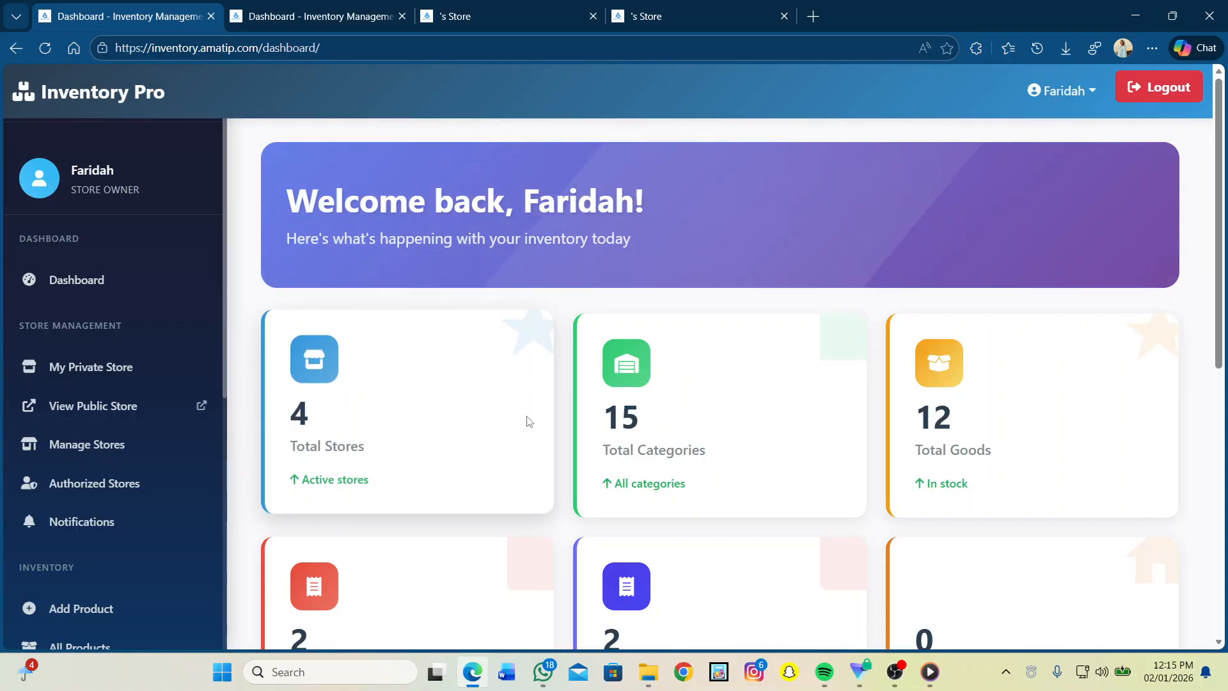
pyautogui.scroll(-4, 529, 420)
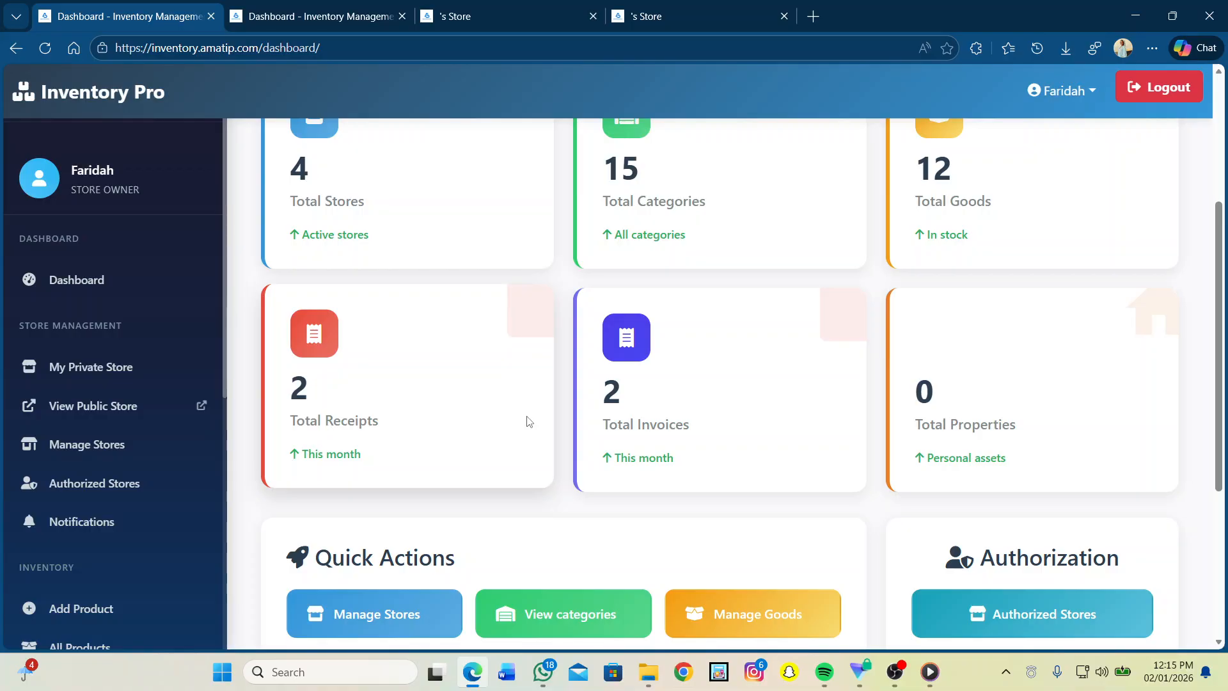
pyautogui.scroll(-5, 804, 373)
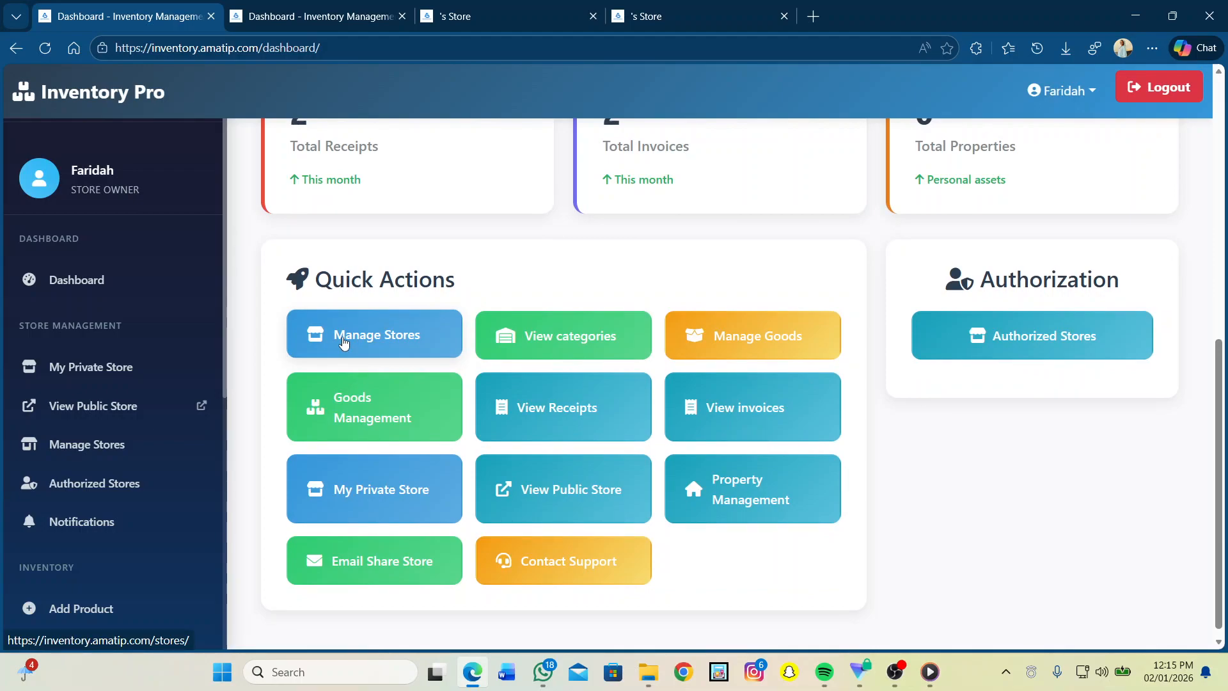
pyautogui.click(343, 343)
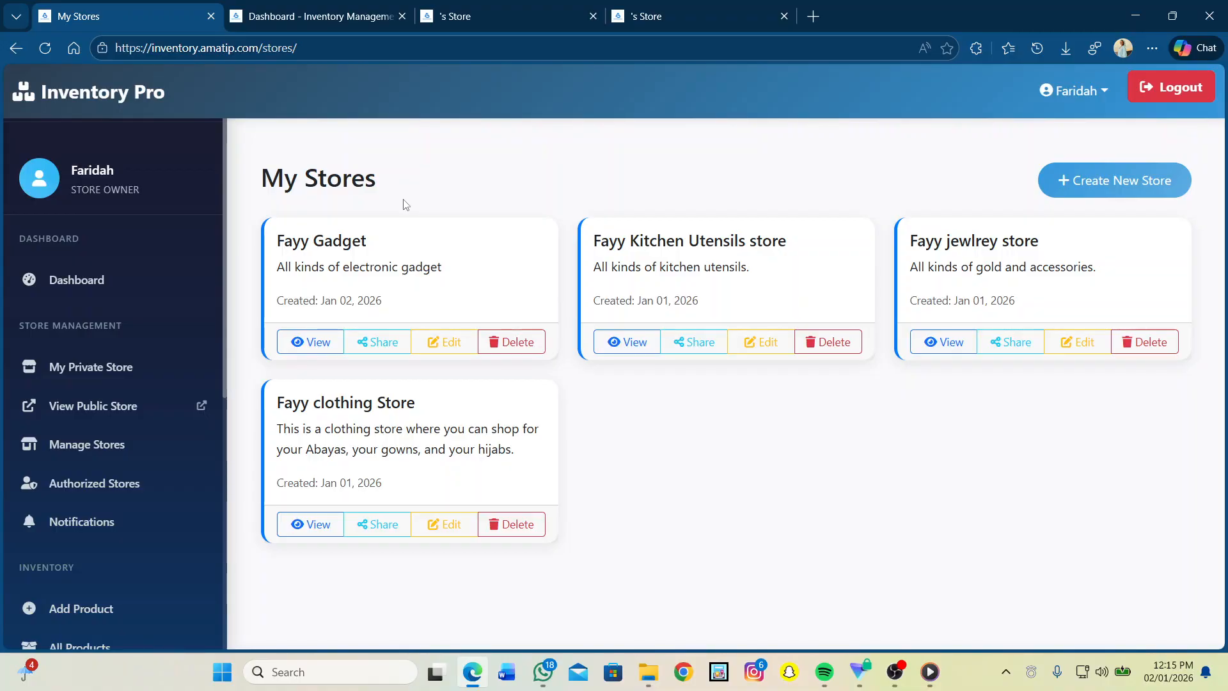
# Step: View Fayy Gadget's store details, confirm Store Goods is empty, and go back to My Stores
pyautogui.click(313, 347)
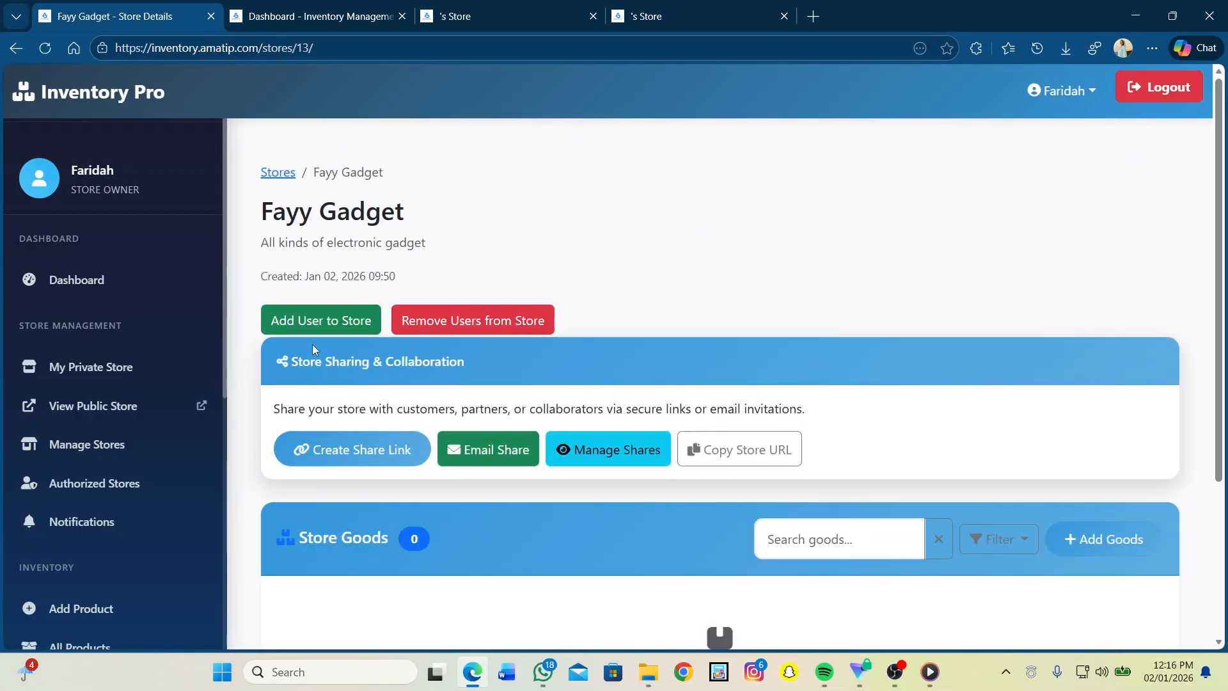
pyautogui.scroll(-4, 488, 406)
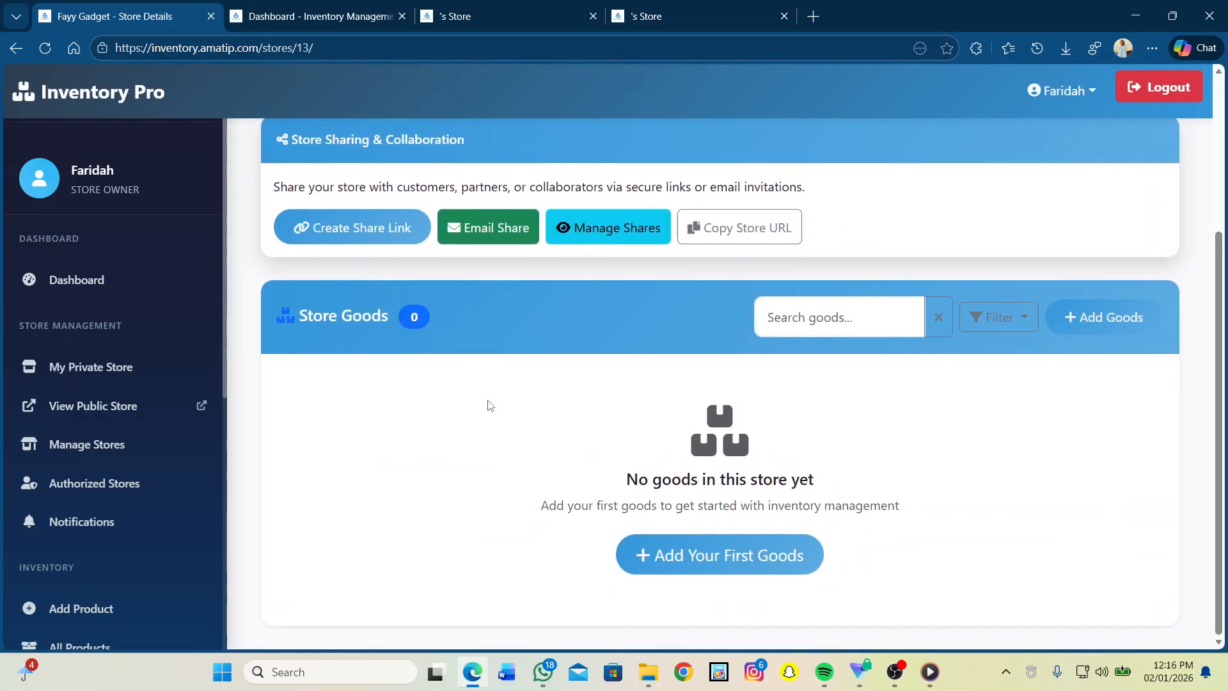
pyautogui.scroll(4, 340, 241)
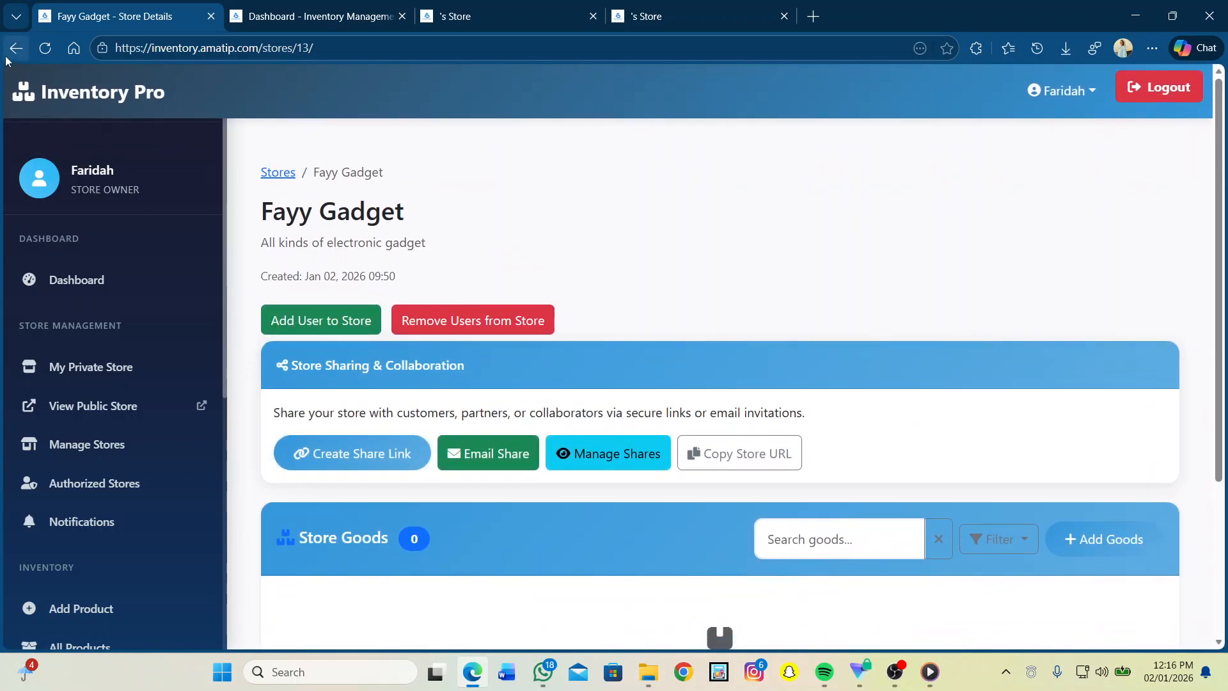
pyautogui.click(7, 54)
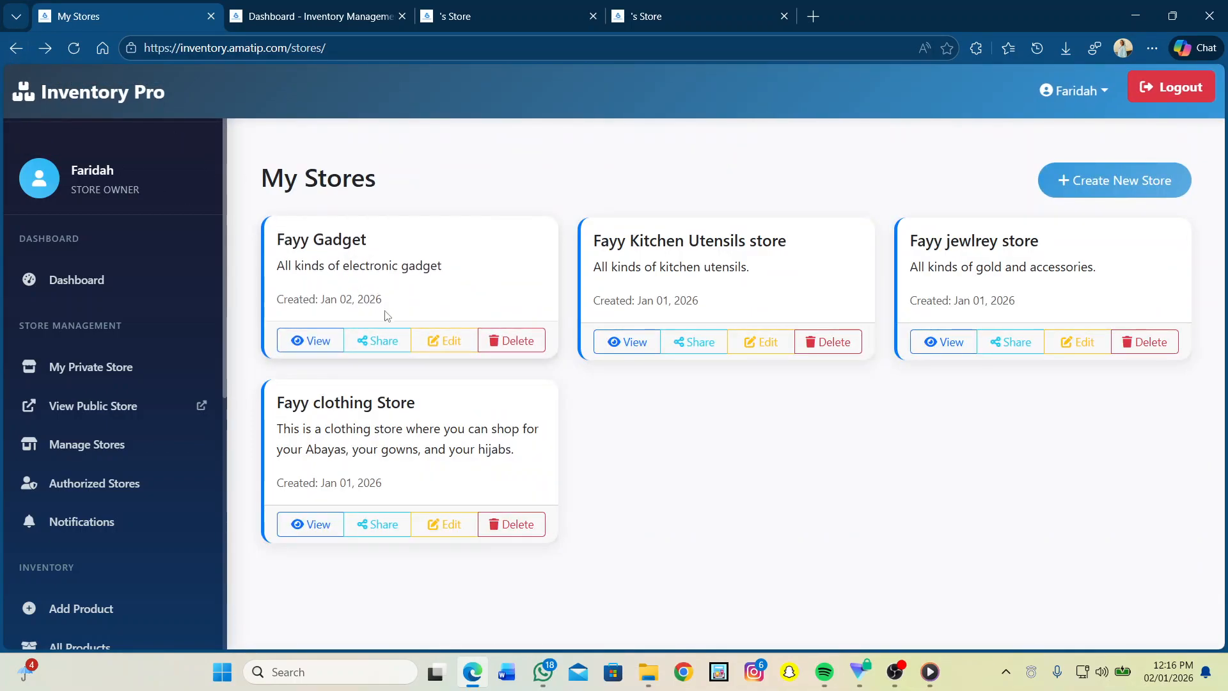
# Step: Share Fayy Gadget by link, browse its 12 products in the shared store, then close the share dialog
pyautogui.click(382, 338)
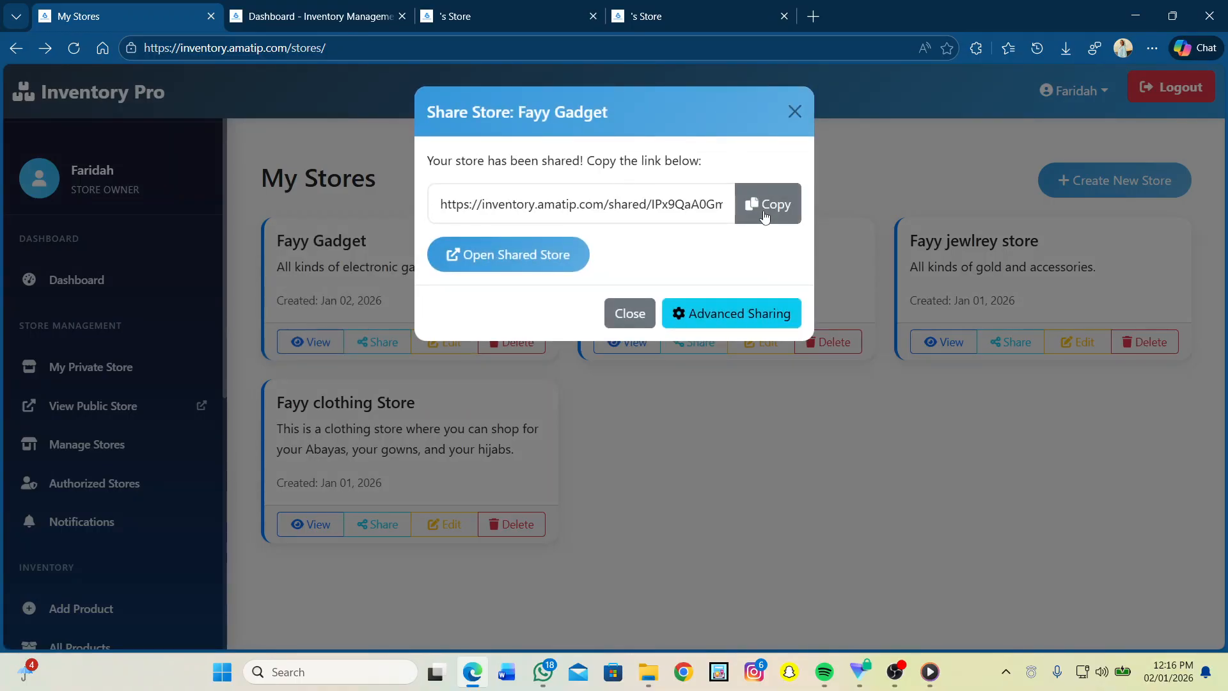
pyautogui.click(537, 245)
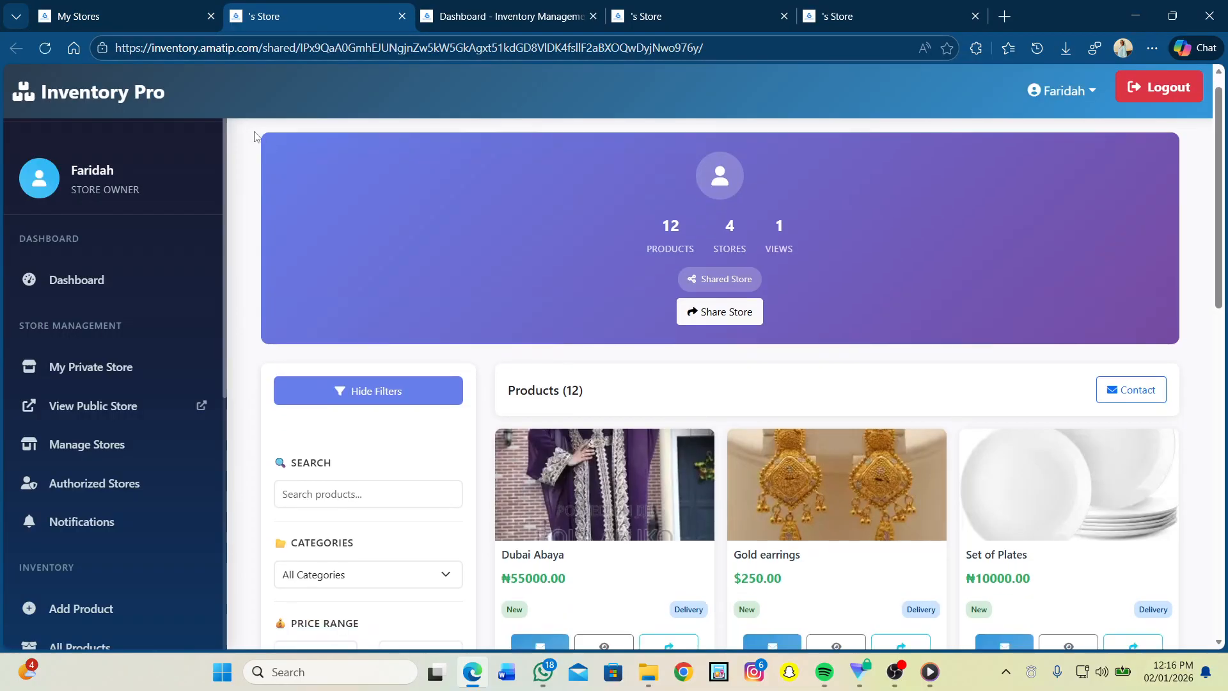
pyautogui.scroll(-5, 254, 136)
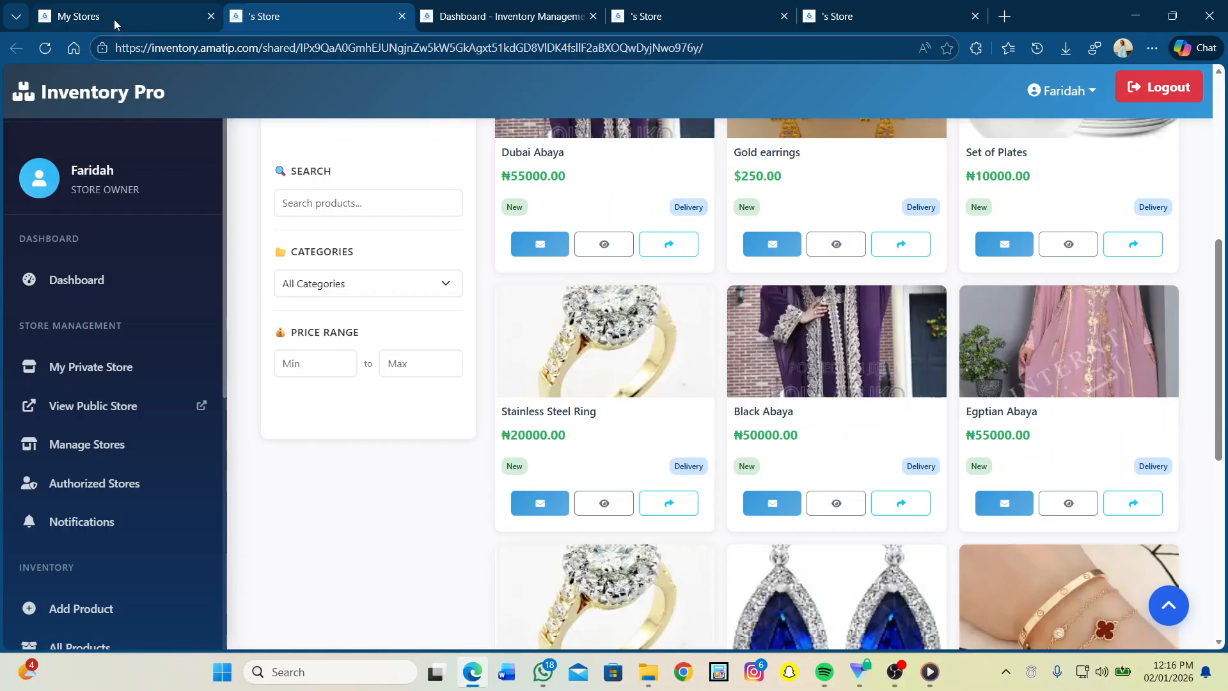
pyautogui.click(114, 19)
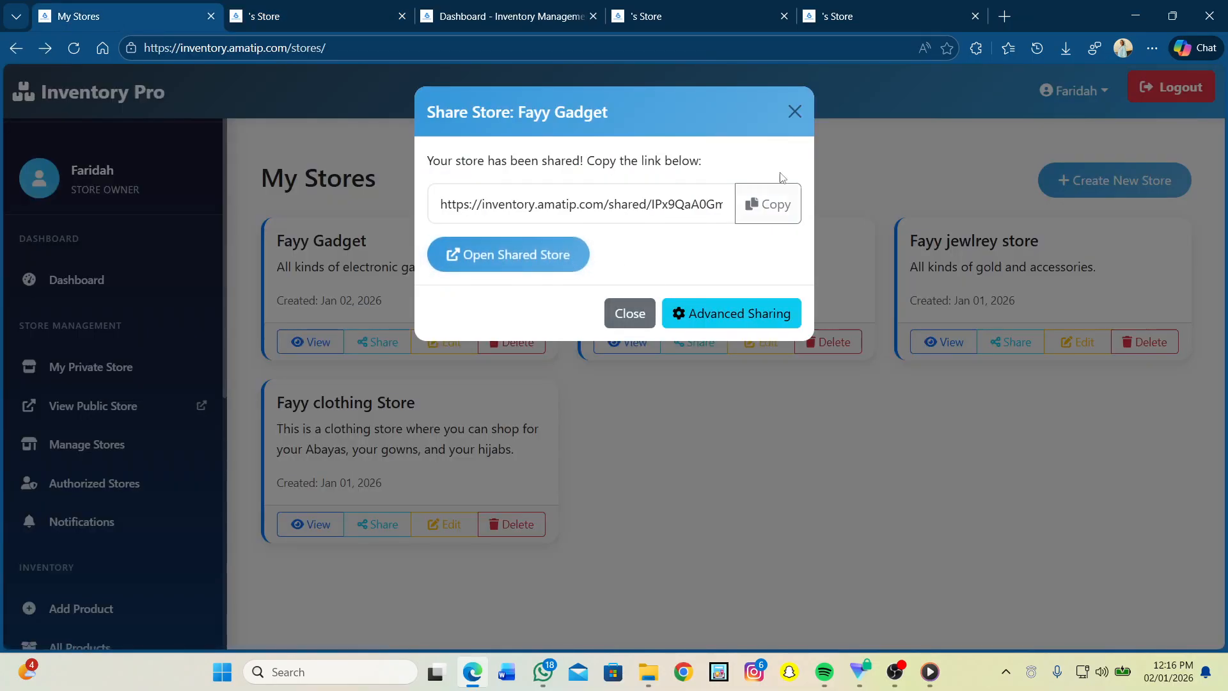
pyautogui.click(795, 112)
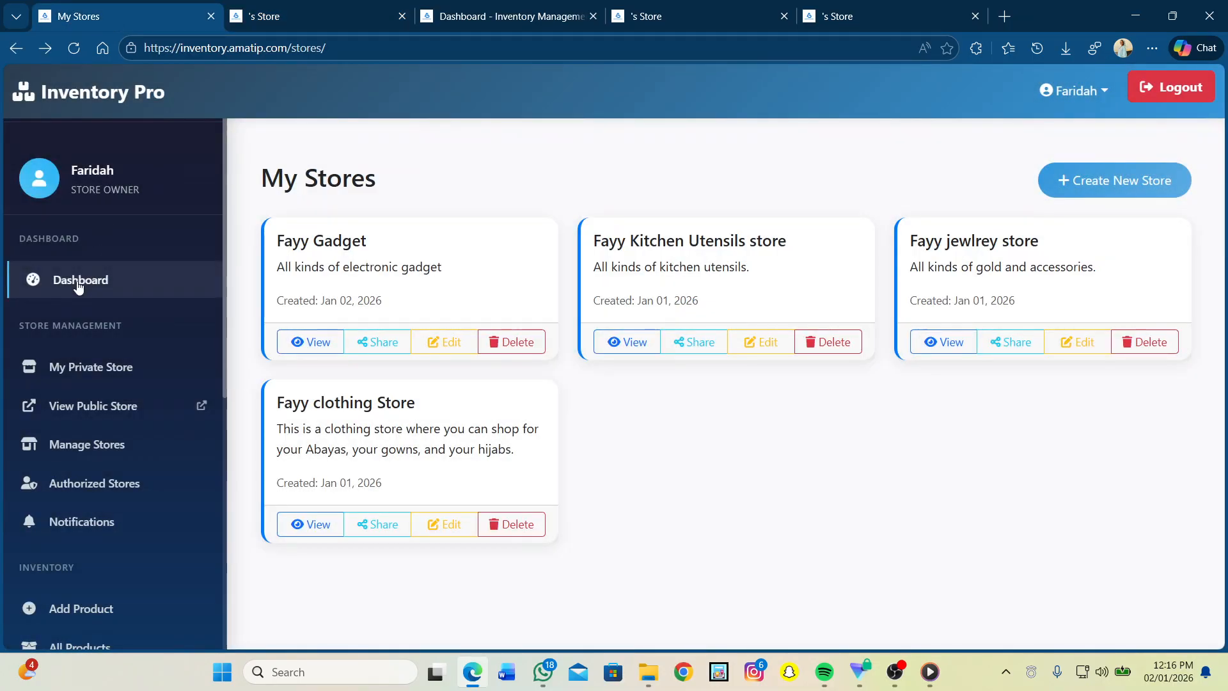
# Step: Browse My Categories from the dashboard, noting Abaya with 3 goods and Rings with 2, then go back
pyautogui.click(78, 285)
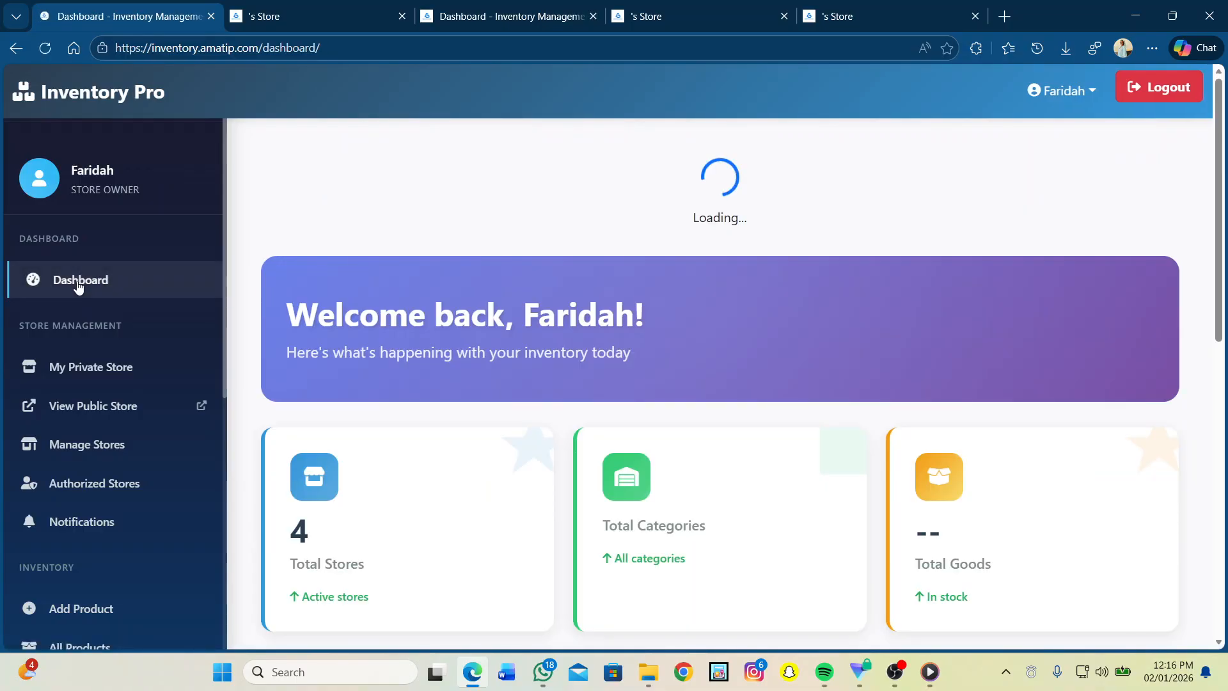
pyautogui.scroll(-7, 582, 349)
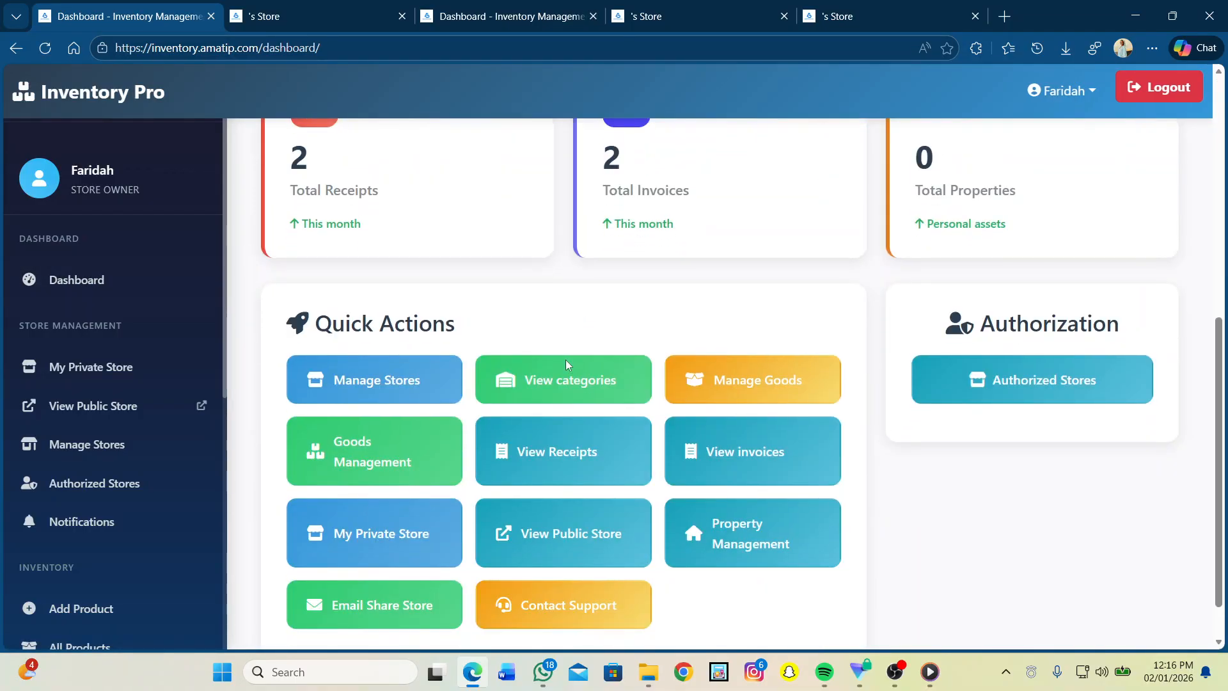
pyautogui.click(557, 381)
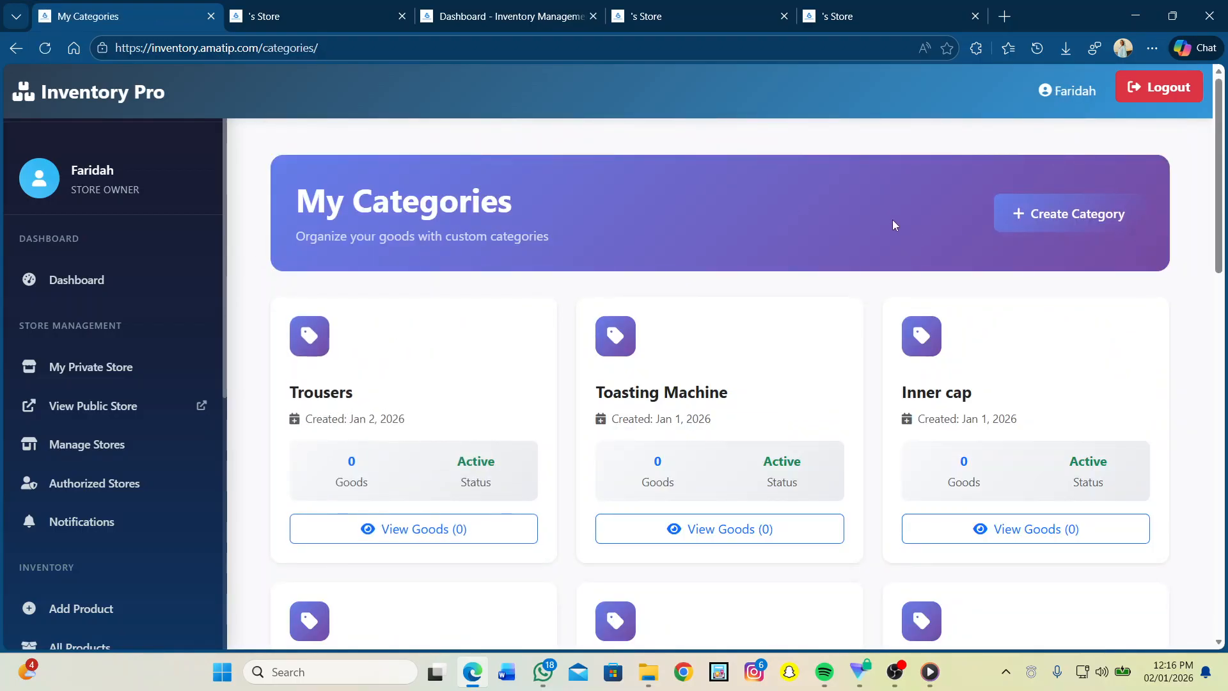
pyautogui.scroll(-7, 892, 220)
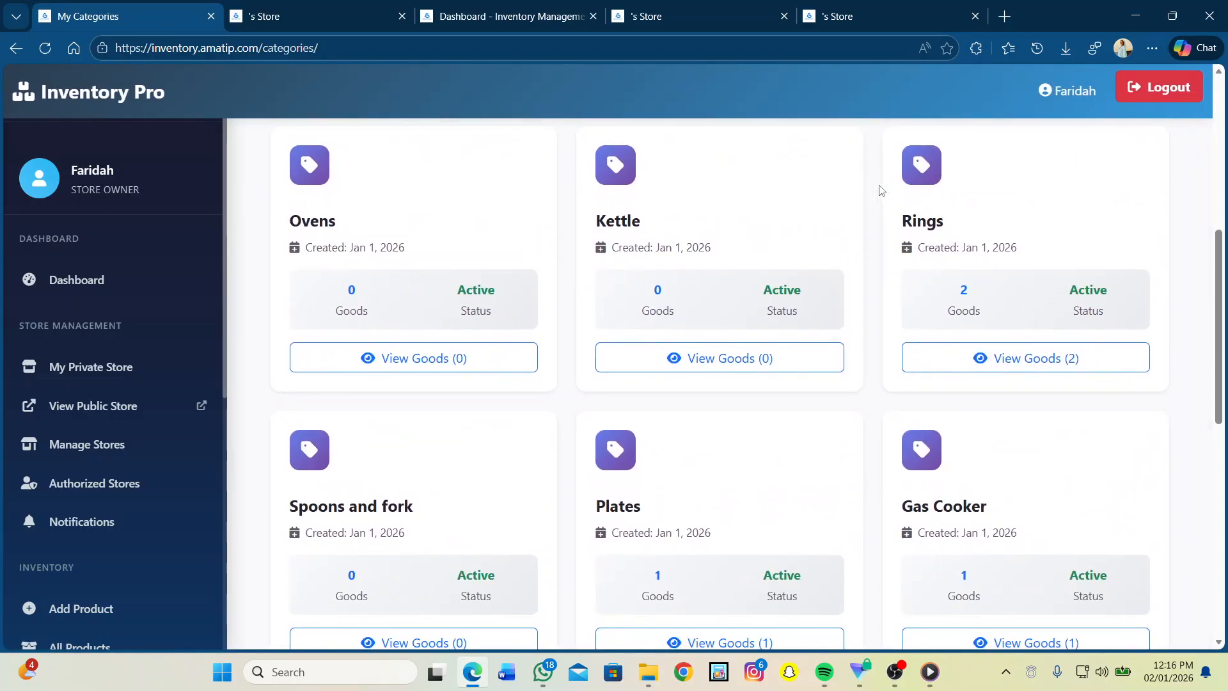
pyautogui.scroll(7, 880, 190)
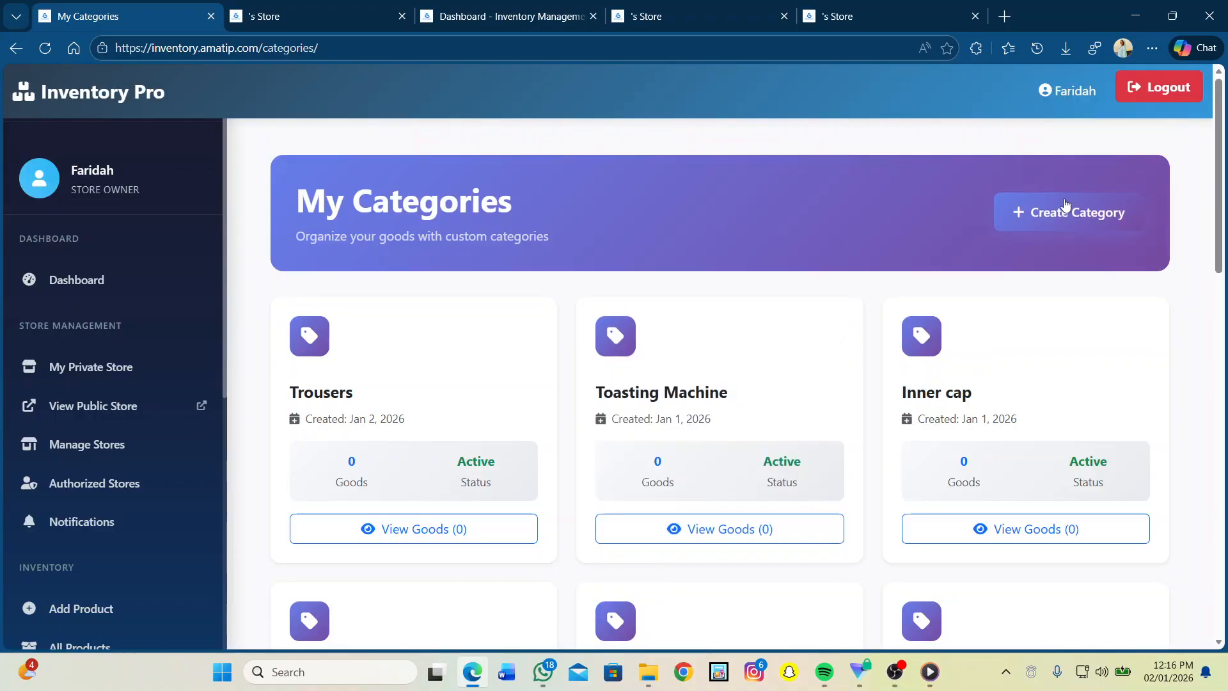
pyautogui.scroll(-2, 786, 397)
pyautogui.scroll(-1, 784, 397)
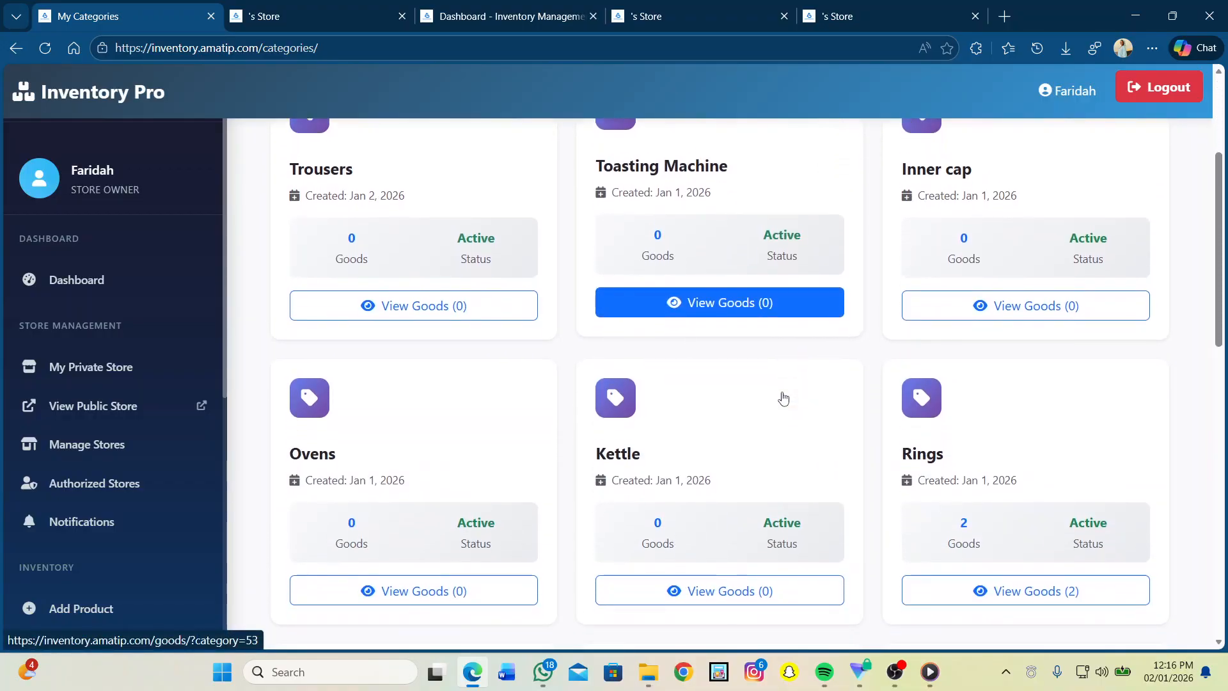
pyautogui.scroll(-2, 629, 602)
pyautogui.scroll(-5, 629, 598)
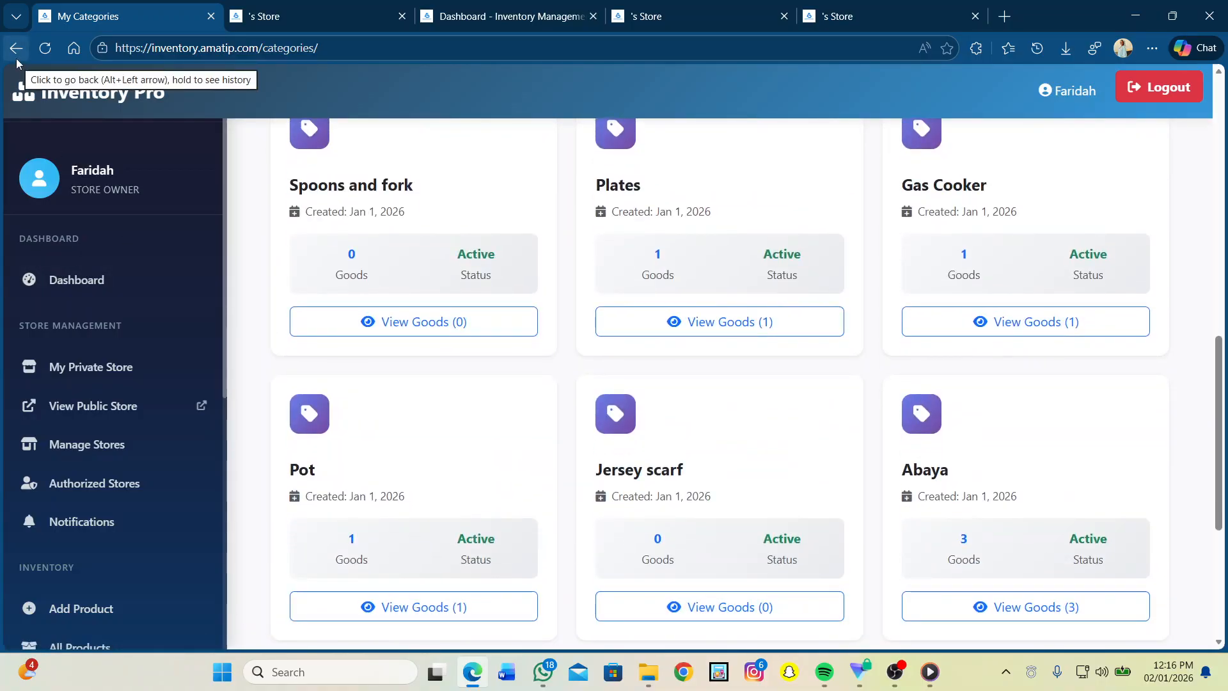
pyautogui.click(17, 59)
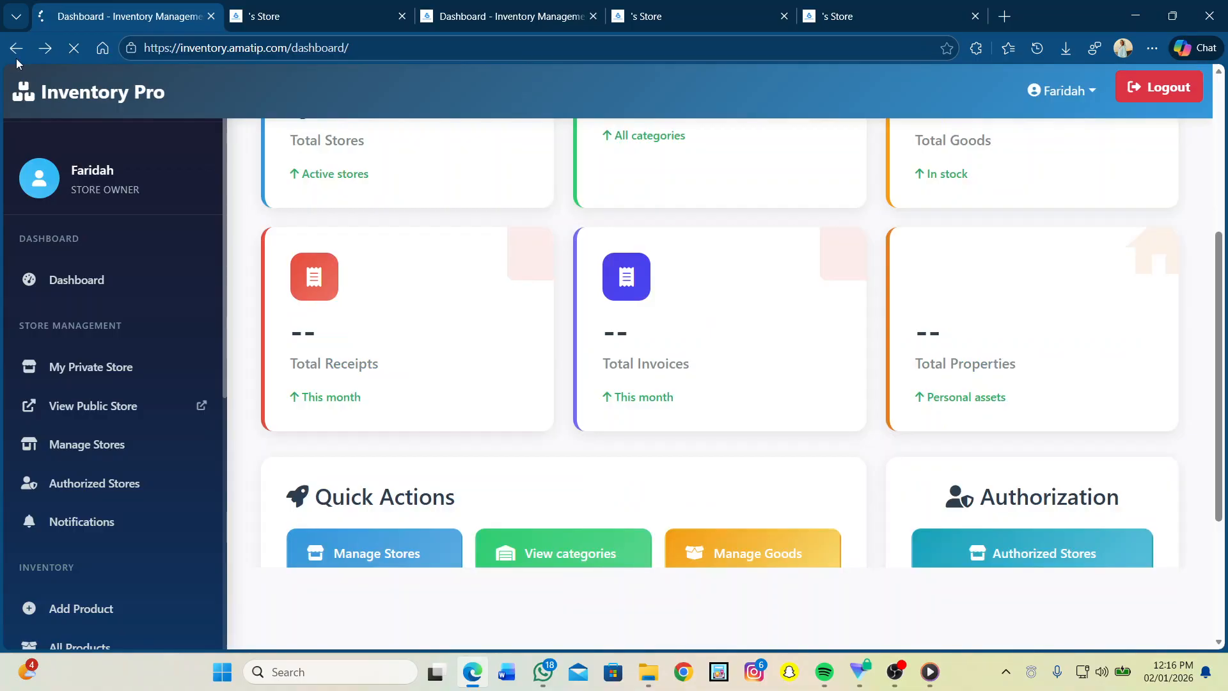
# Step: Open My Goods, scroll through its 12 goods cards with prices and tags, and focus the search box
pyautogui.scroll(-2, 741, 478)
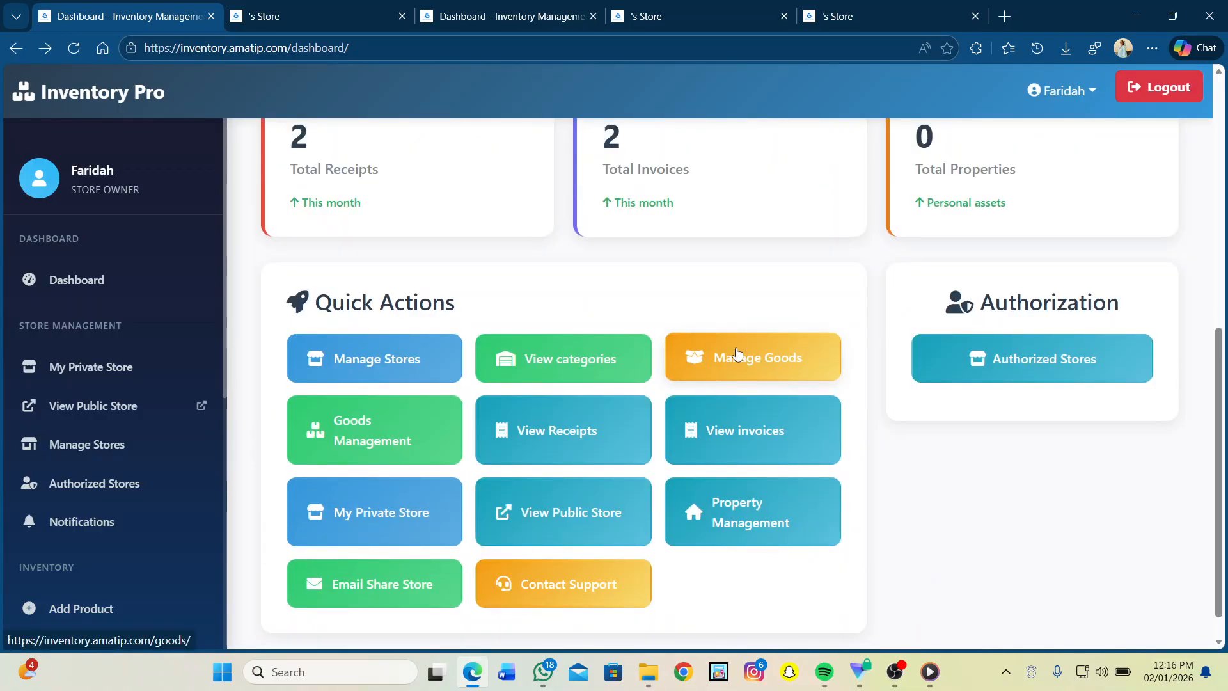
pyautogui.click(738, 354)
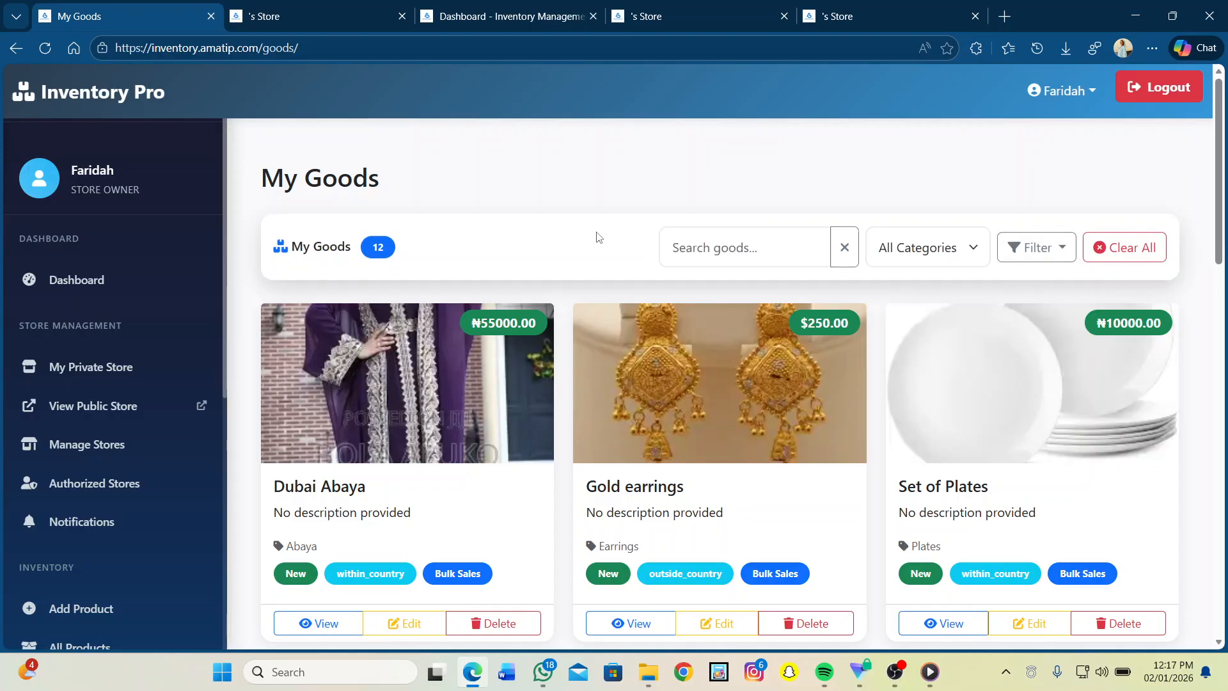
pyautogui.scroll(-8, 554, 211)
pyautogui.scroll(8, 555, 212)
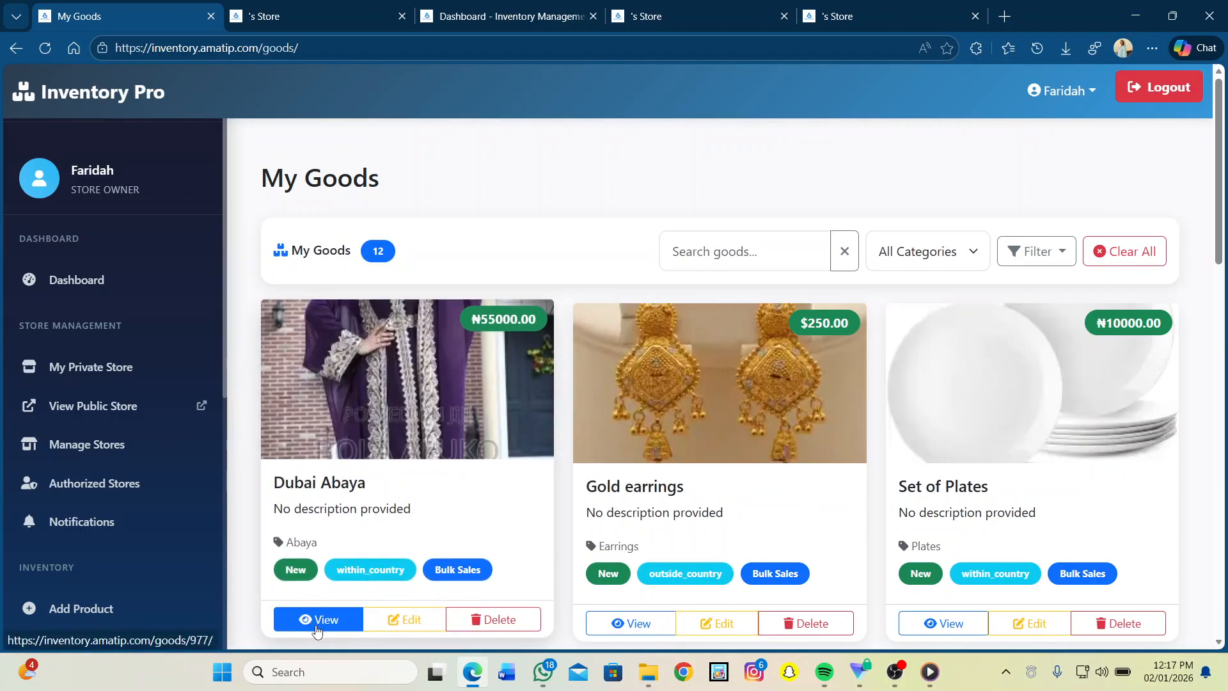
pyautogui.scroll(-2, 316, 630)
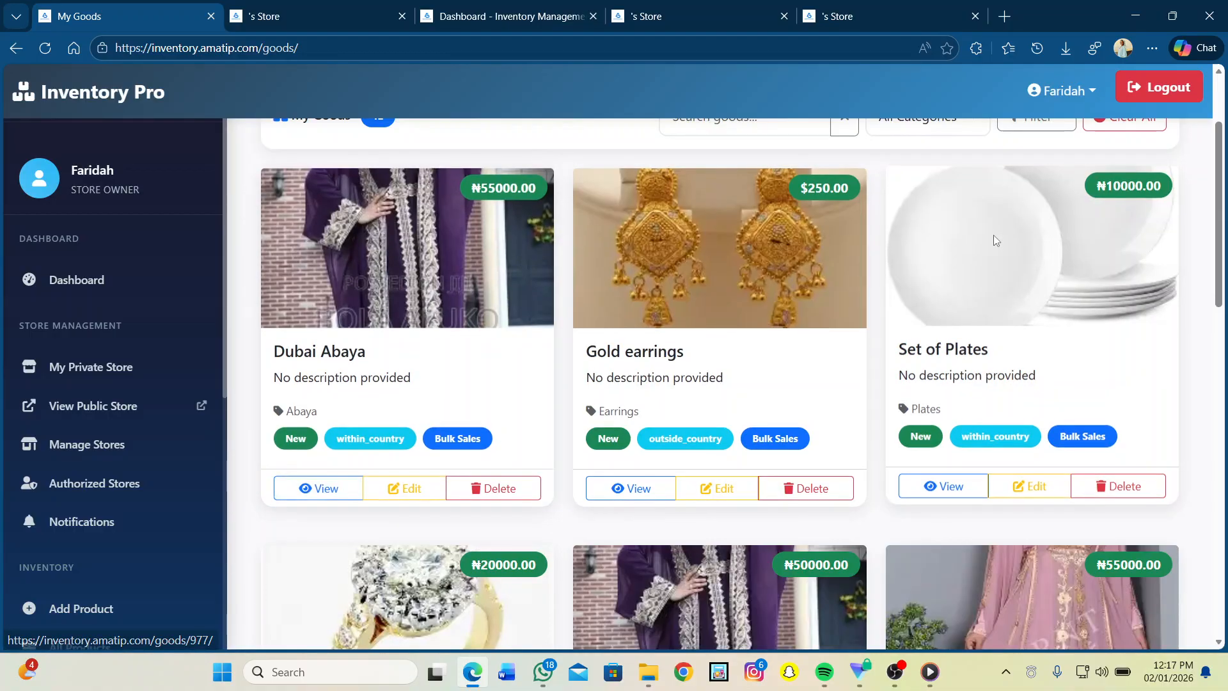
pyautogui.scroll(2, 992, 235)
pyautogui.click(741, 248)
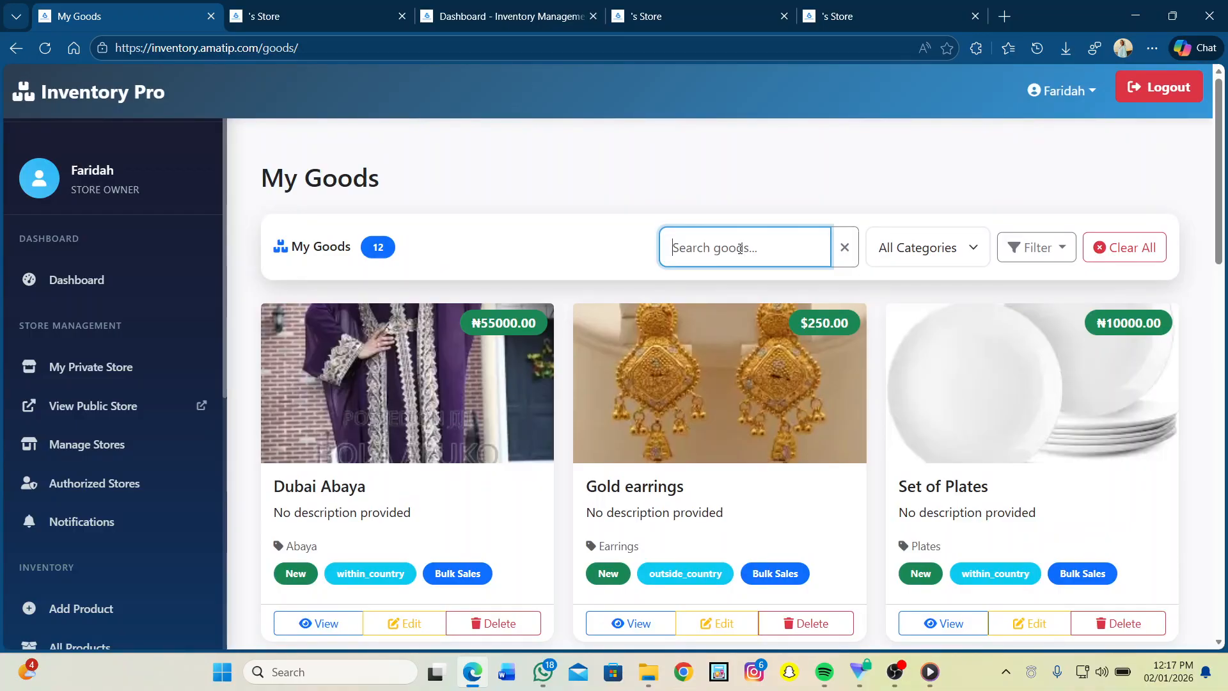
# Step: Search goods for 'ring', filter to the Rings category, then Clear All filters to restore all 12 goods
pyautogui.scroll(-10, 740, 248)
pyautogui.scroll(10, 740, 248)
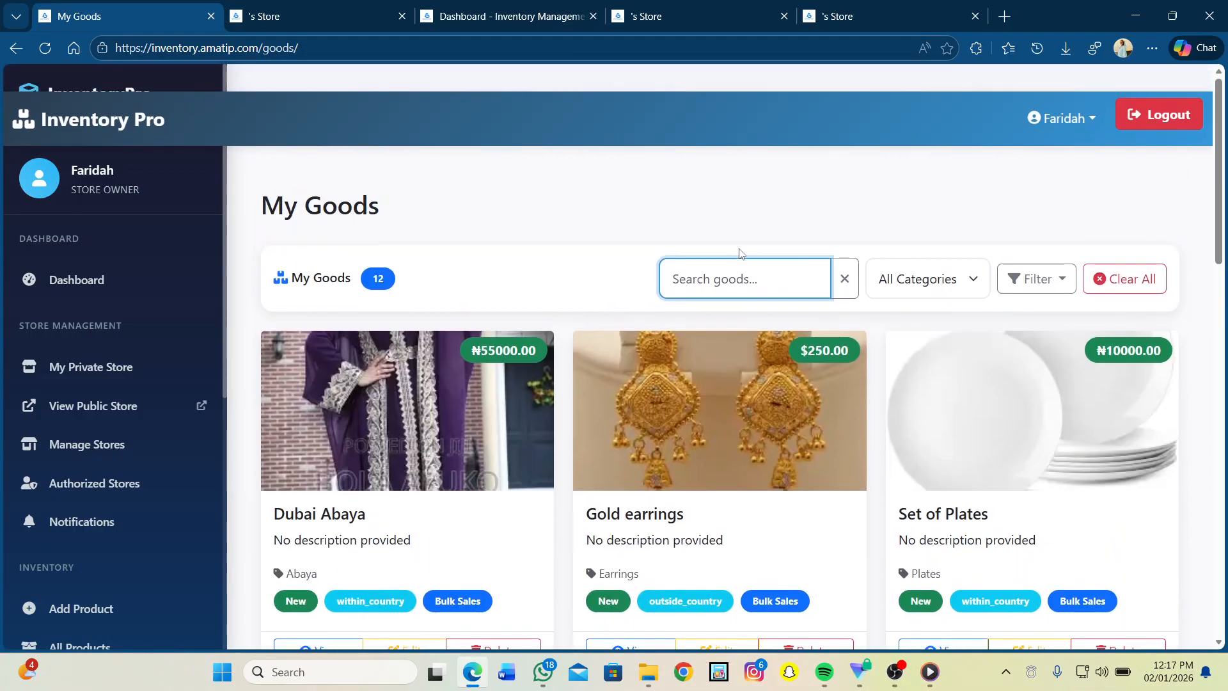
pyautogui.write('ring')
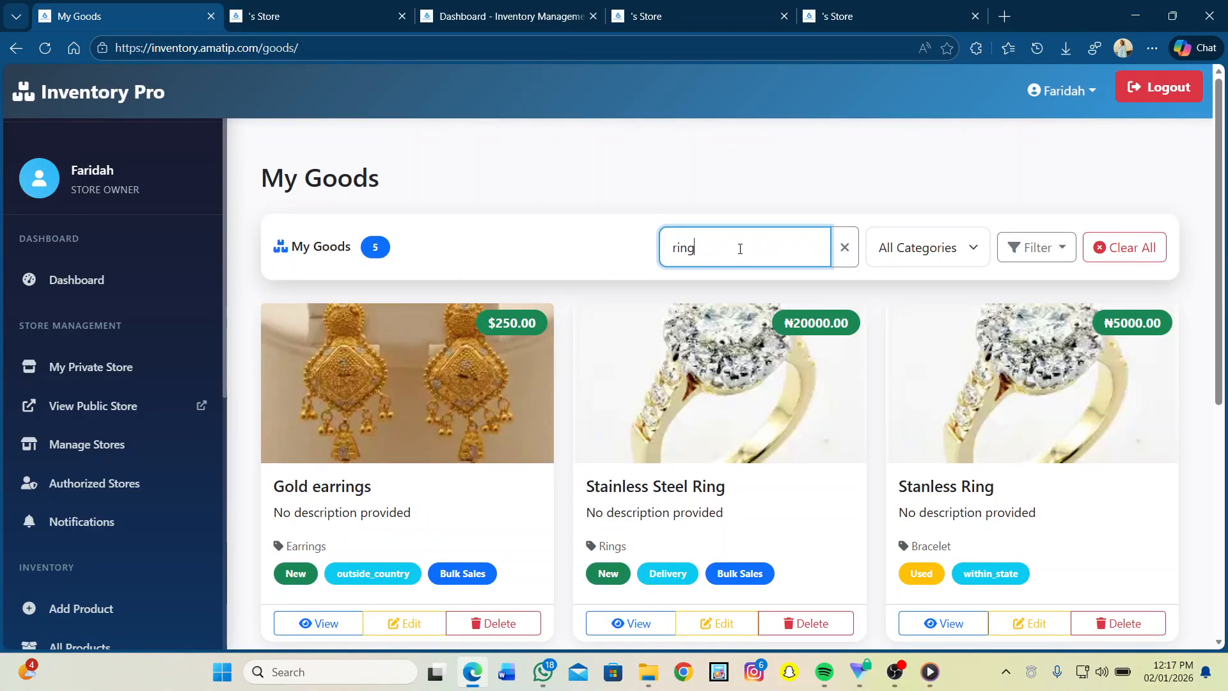
pyautogui.click(929, 244)
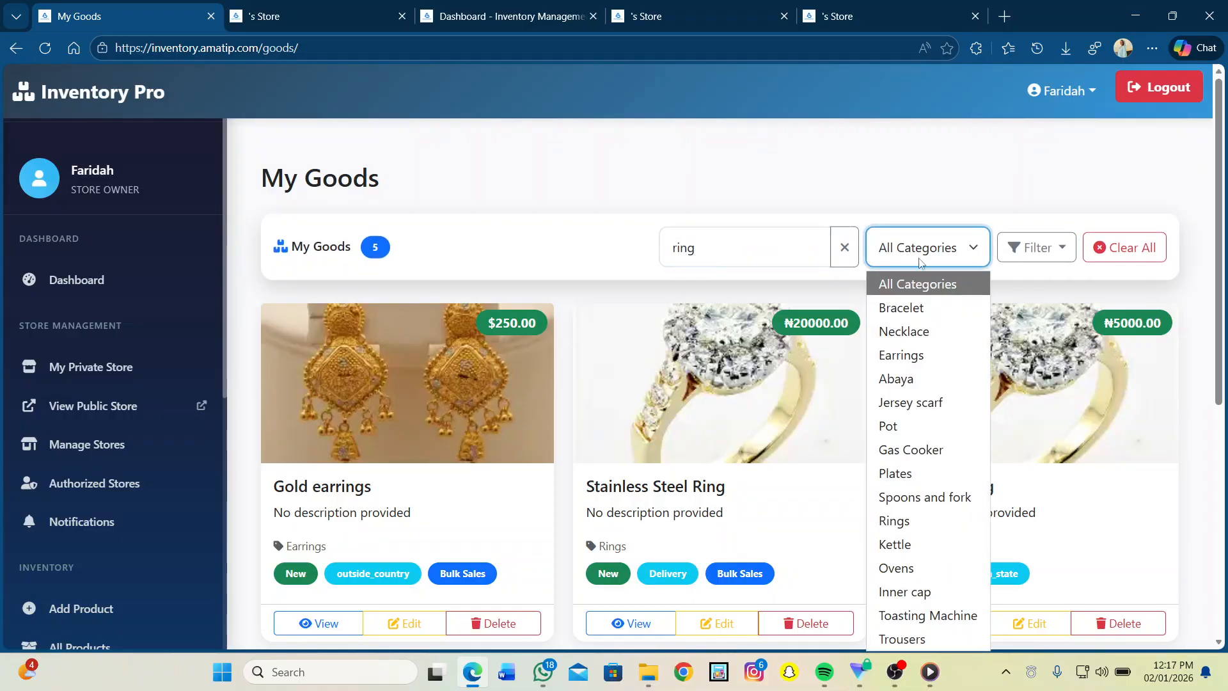
pyautogui.click(896, 523)
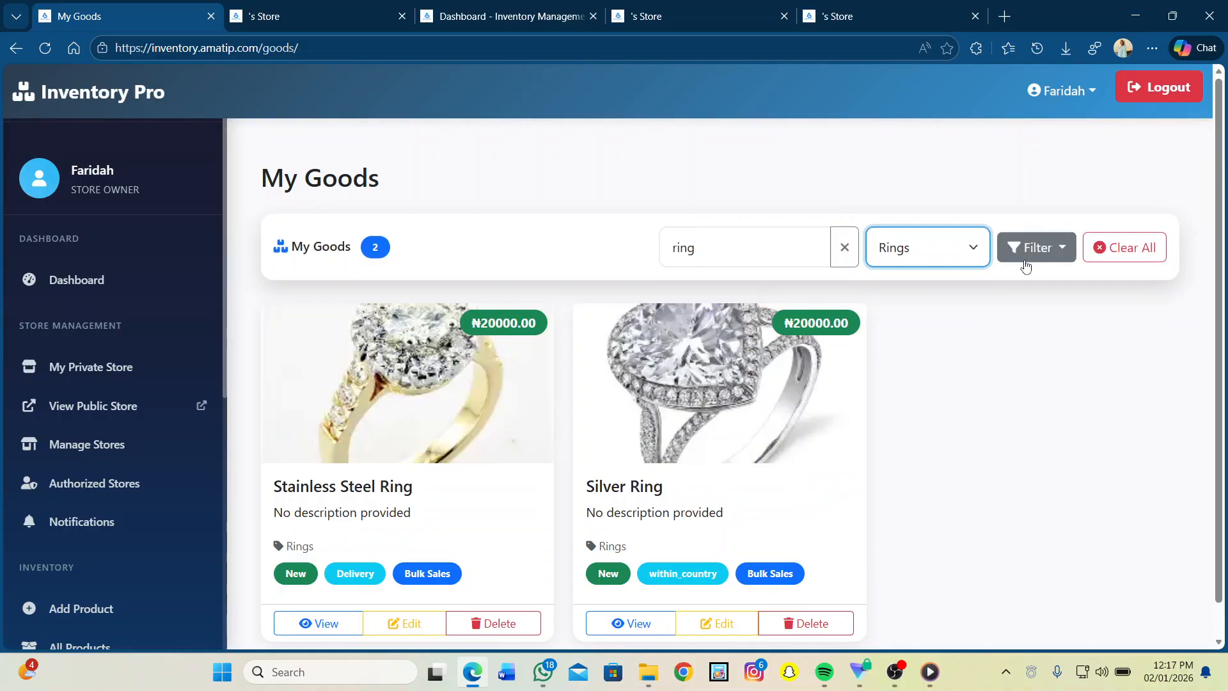
pyautogui.click(1026, 266)
pyautogui.click(1021, 286)
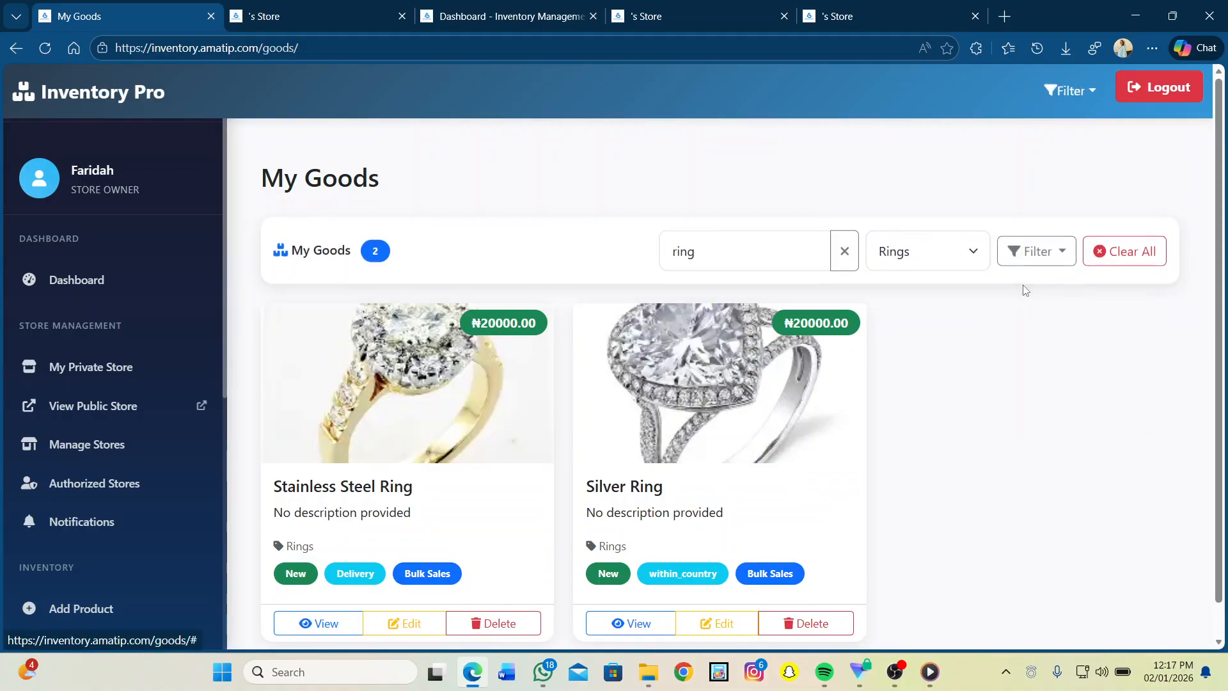
pyautogui.click(1114, 254)
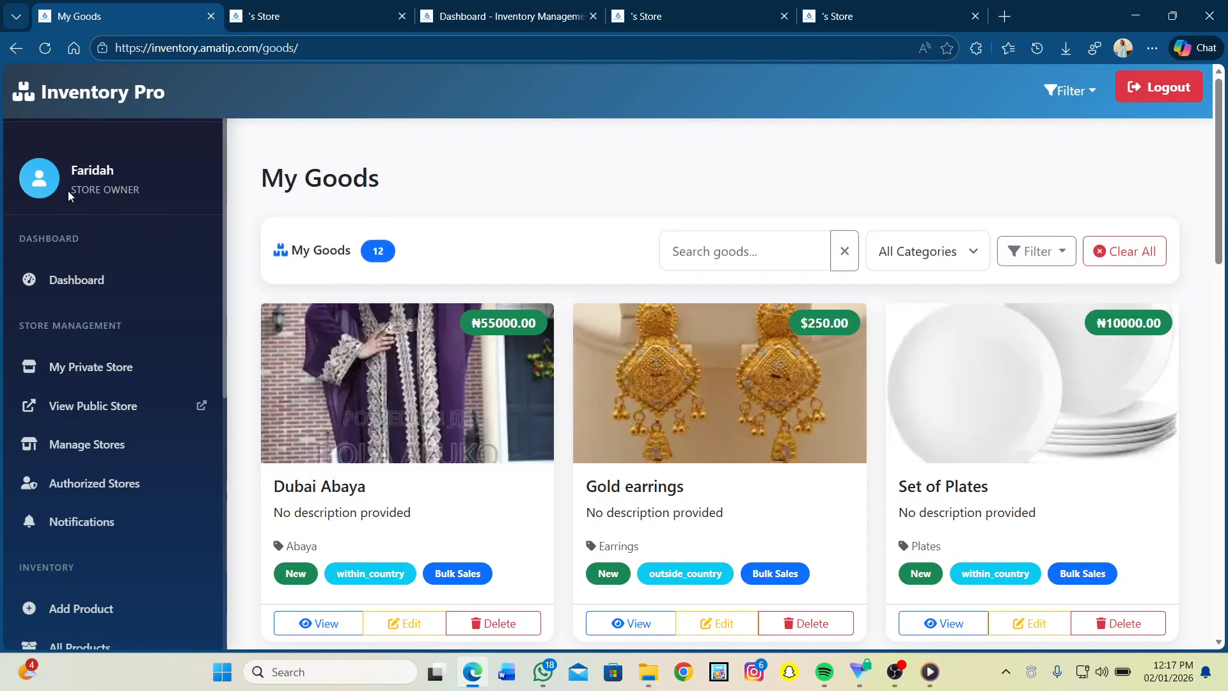
# Step: Reopen My Goods from the dashboard, scroll past Silver Ring at ₦20000.00 and Table Gas, then return
pyautogui.click(16, 48)
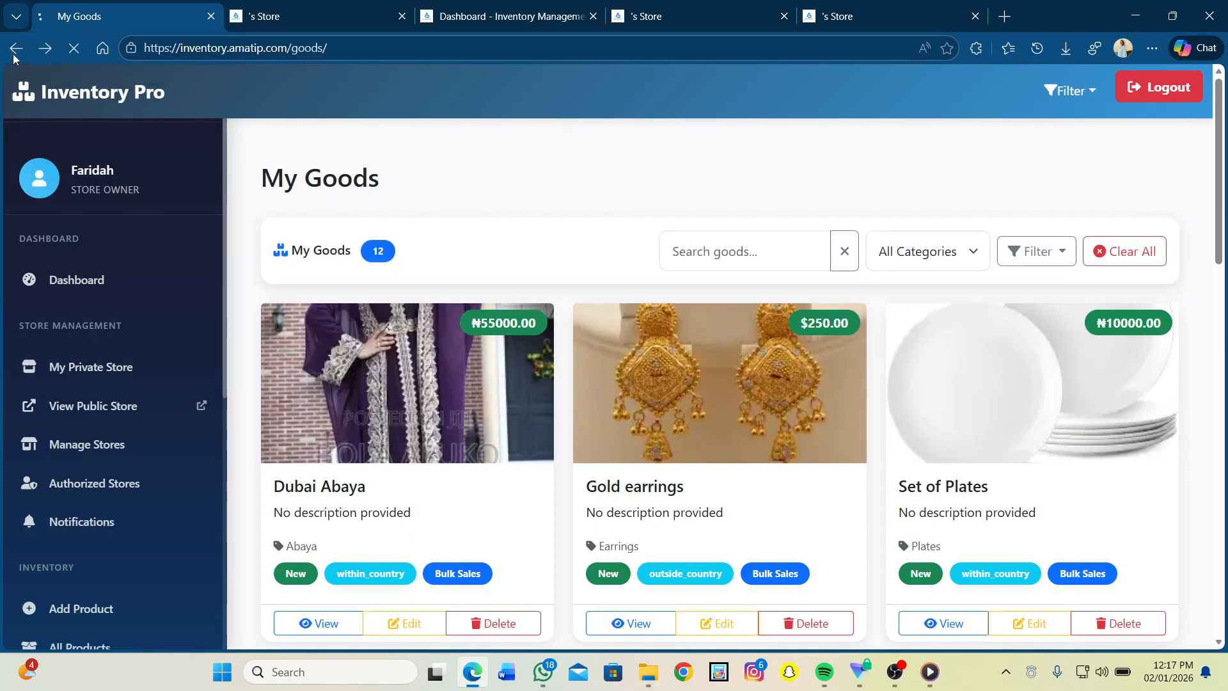
pyautogui.scroll(-4, 609, 437)
pyautogui.scroll(-2, 608, 438)
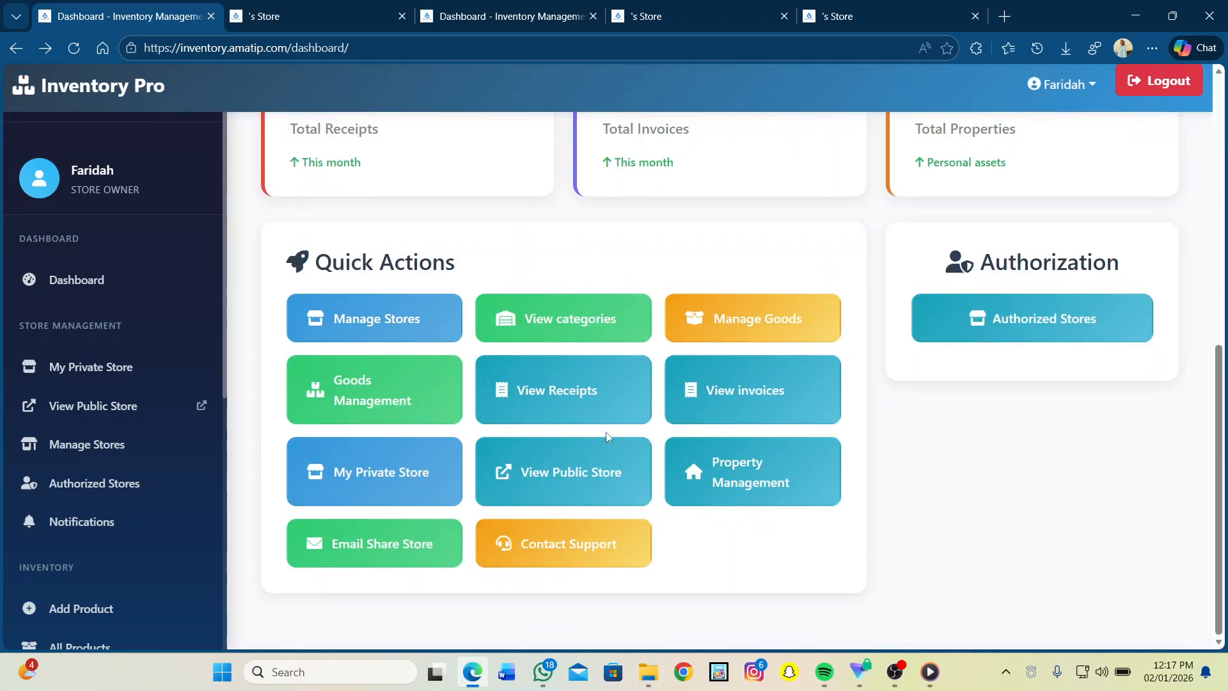
pyautogui.click(343, 403)
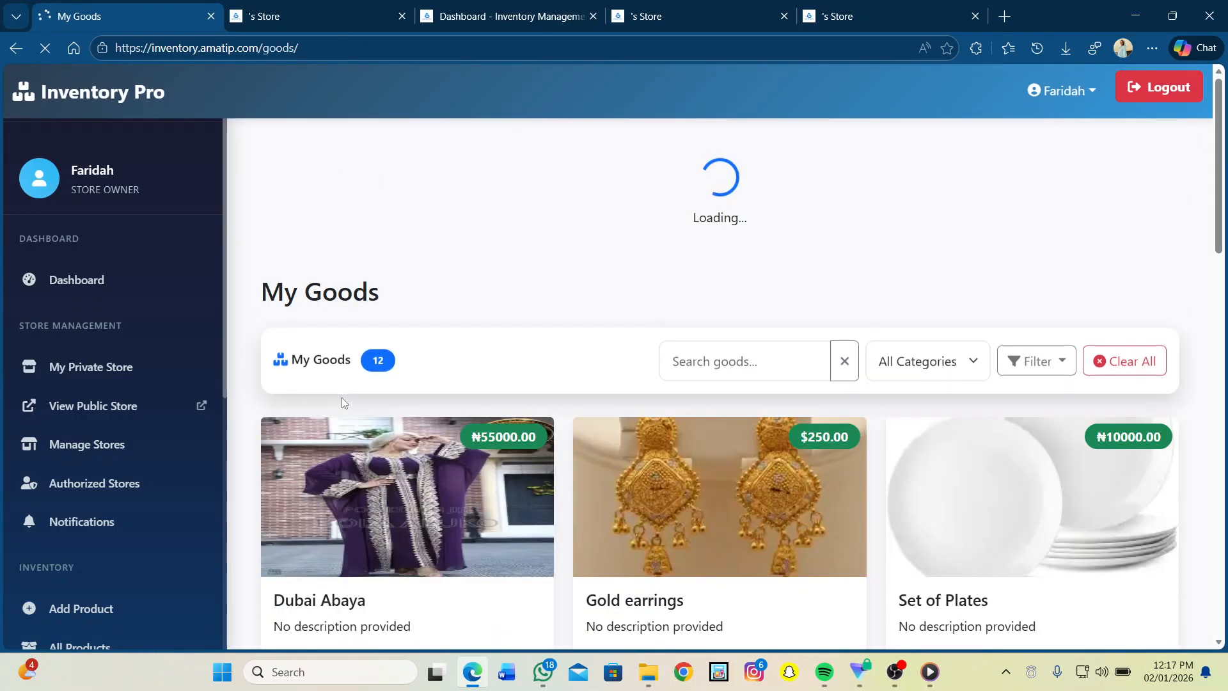
pyautogui.scroll(-3, 341, 401)
pyautogui.scroll(-6, 344, 404)
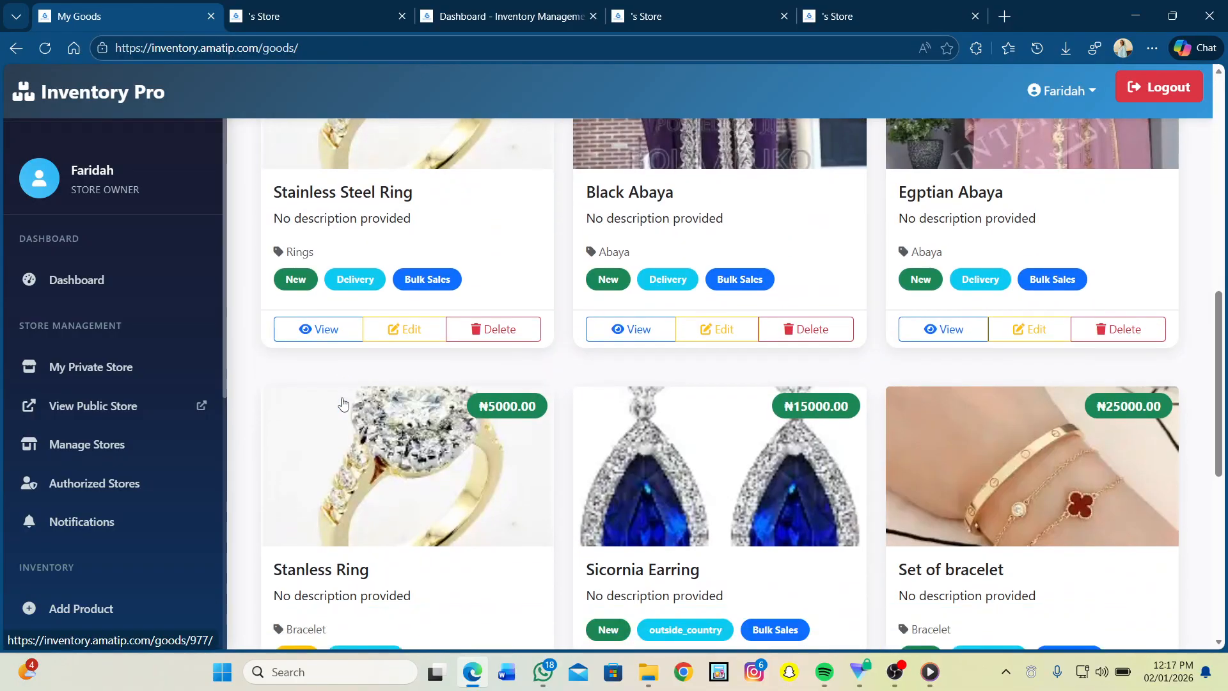
pyautogui.scroll(-3, 344, 403)
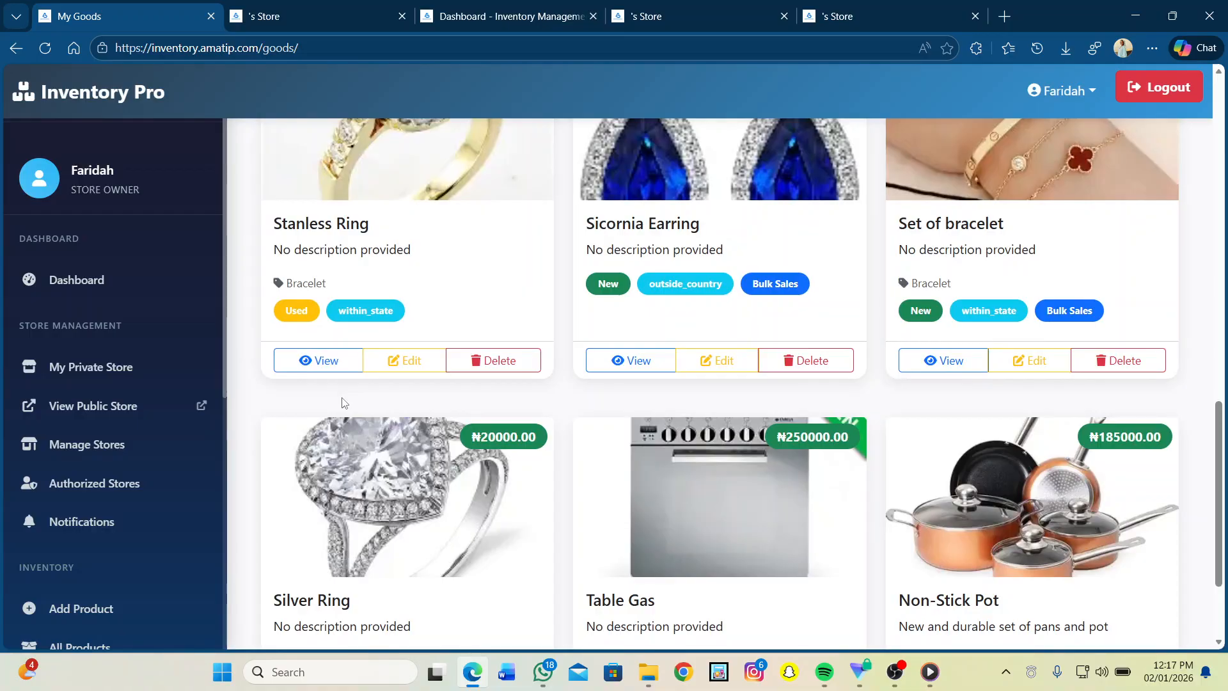
pyautogui.click(10, 54)
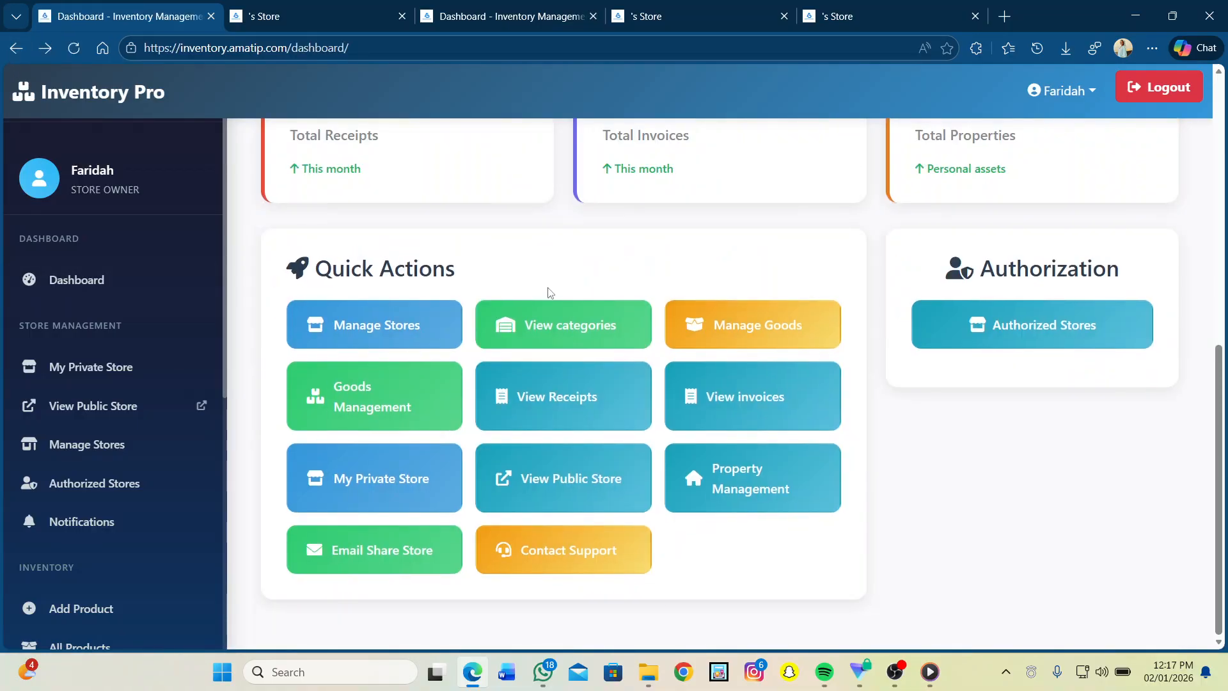
pyautogui.click(530, 395)
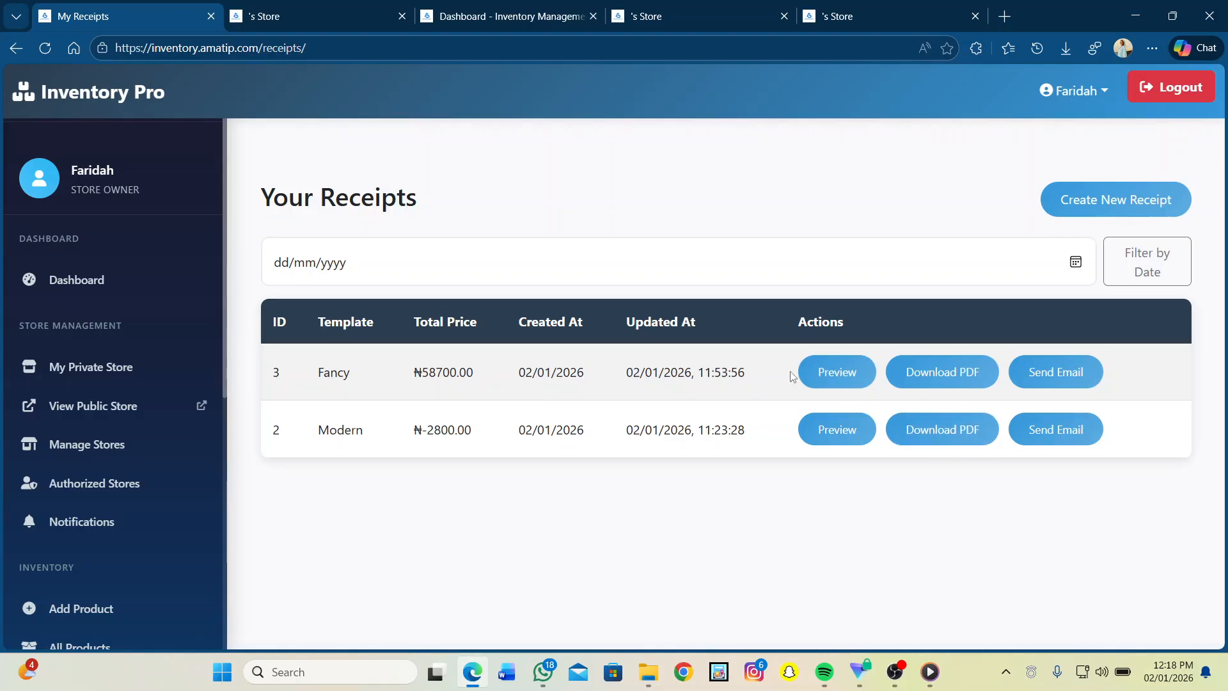
pyautogui.click(16, 48)
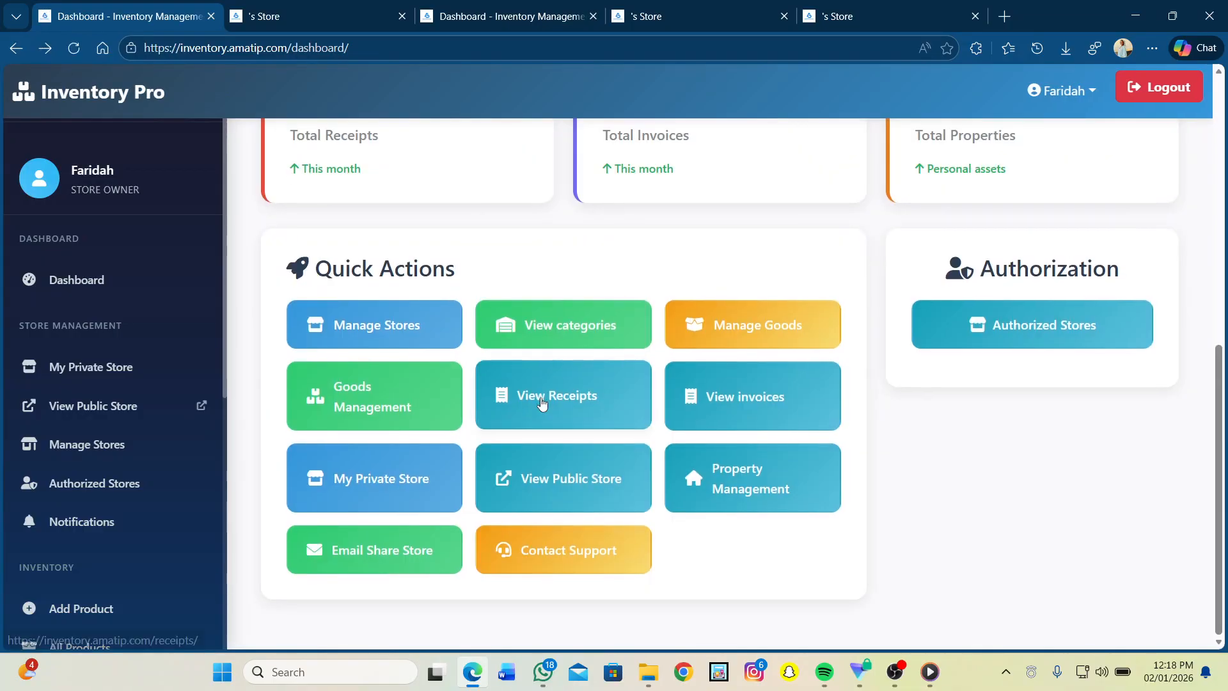
pyautogui.click(751, 396)
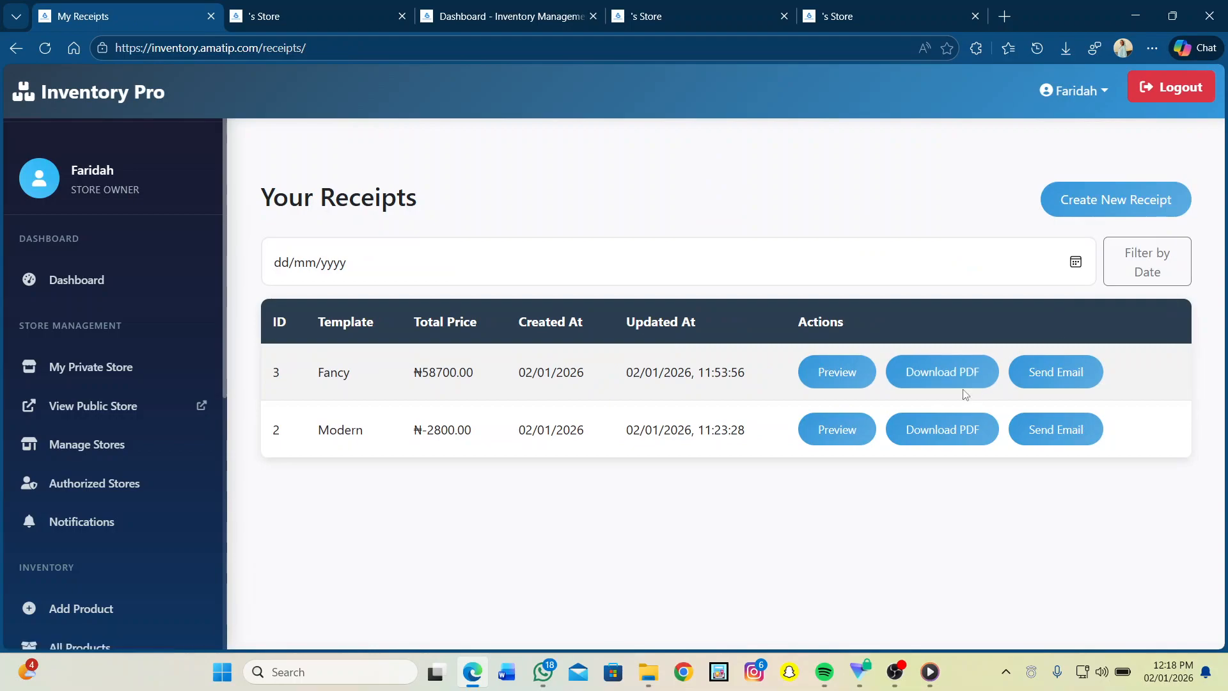
pyautogui.click(16, 48)
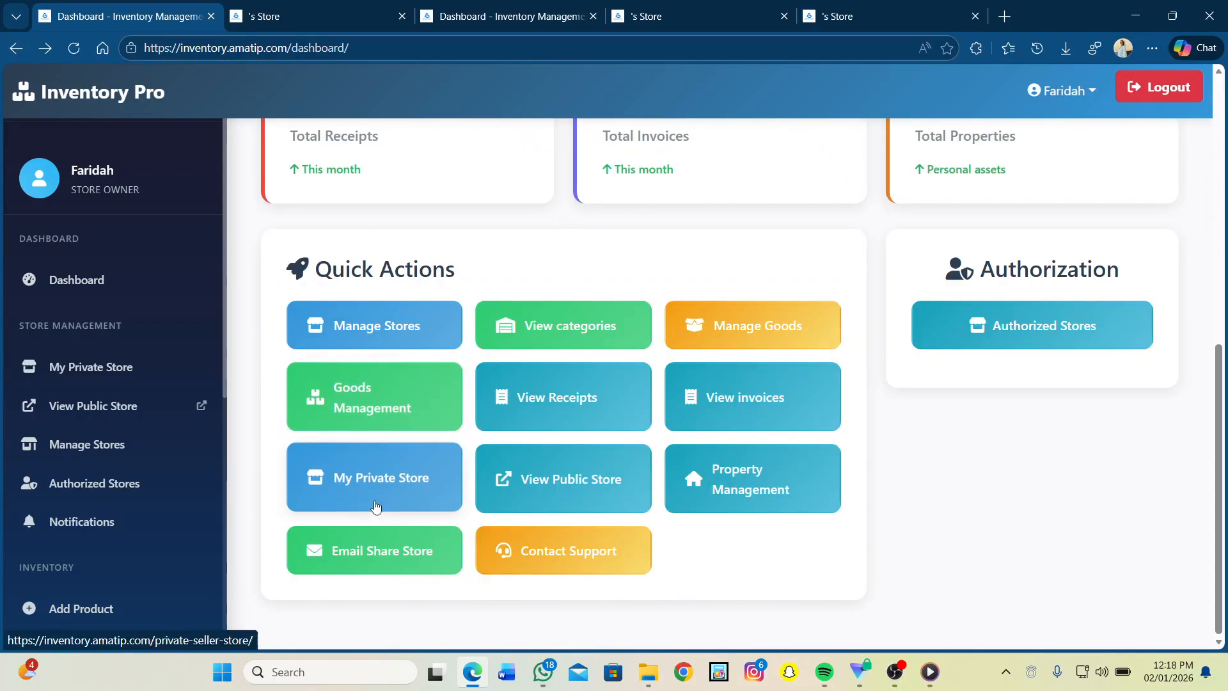
# Step: Open My Private Store and view its summary: 12 products, 1 low stock, 0 out of stock
pyautogui.click(405, 486)
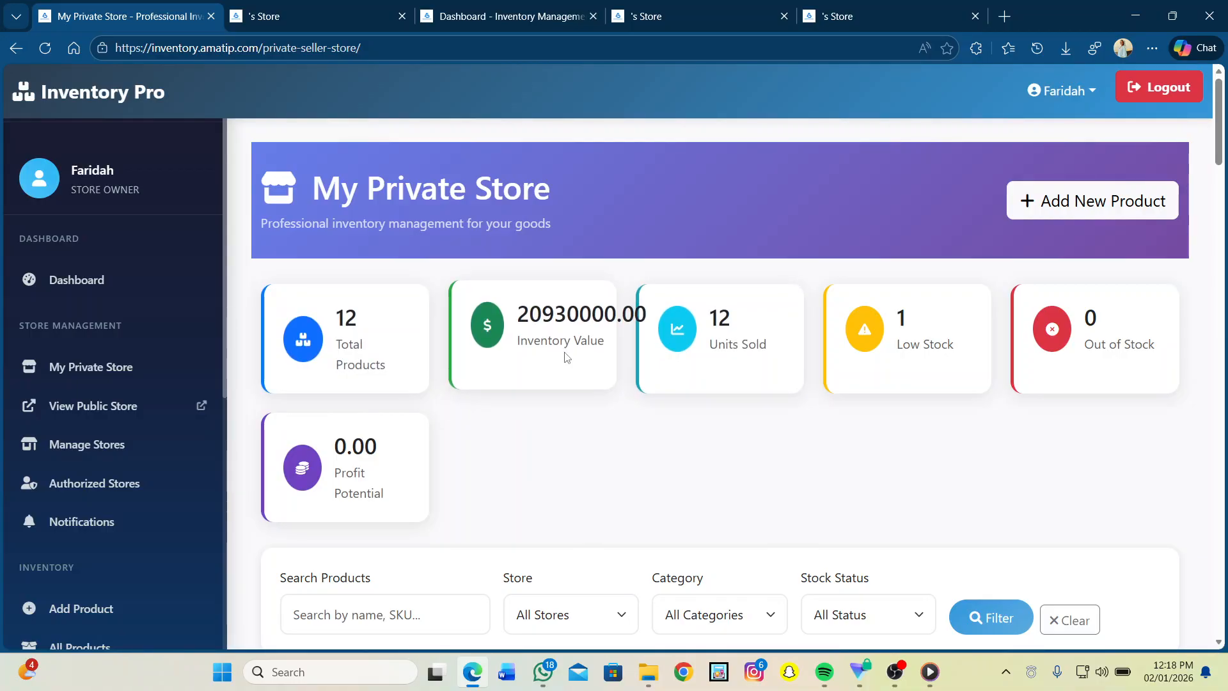
pyautogui.scroll(-2, 565, 357)
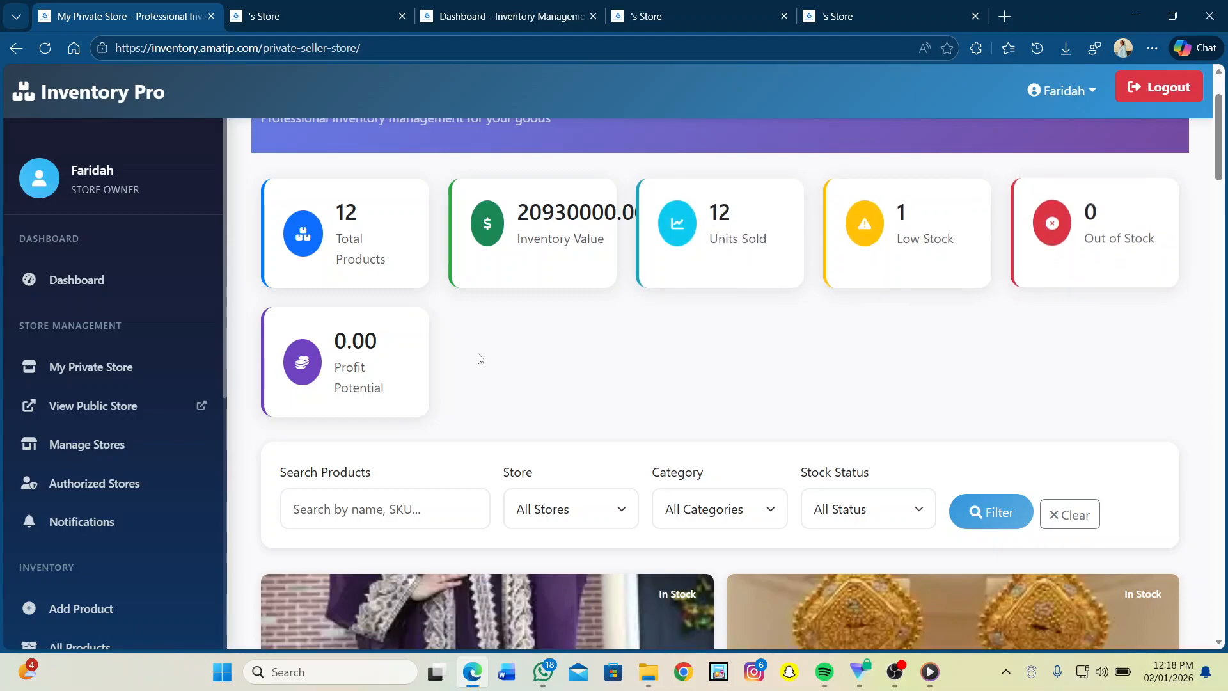
pyautogui.scroll(-1, 369, 407)
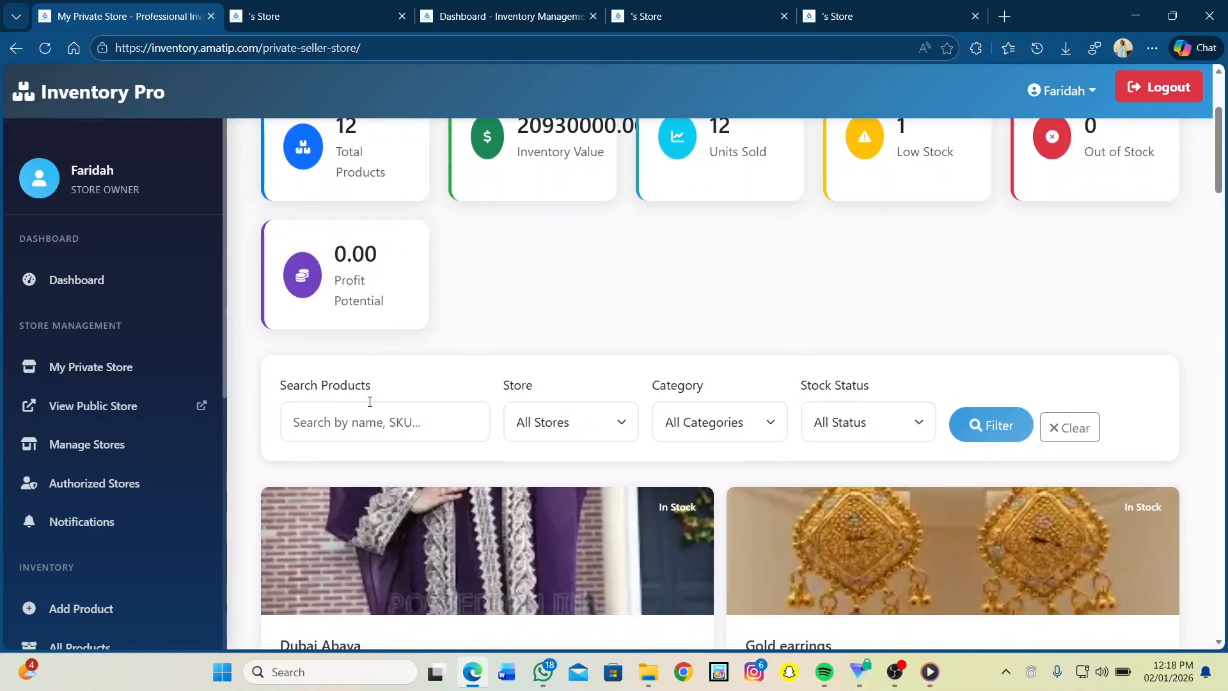
pyautogui.click(403, 423)
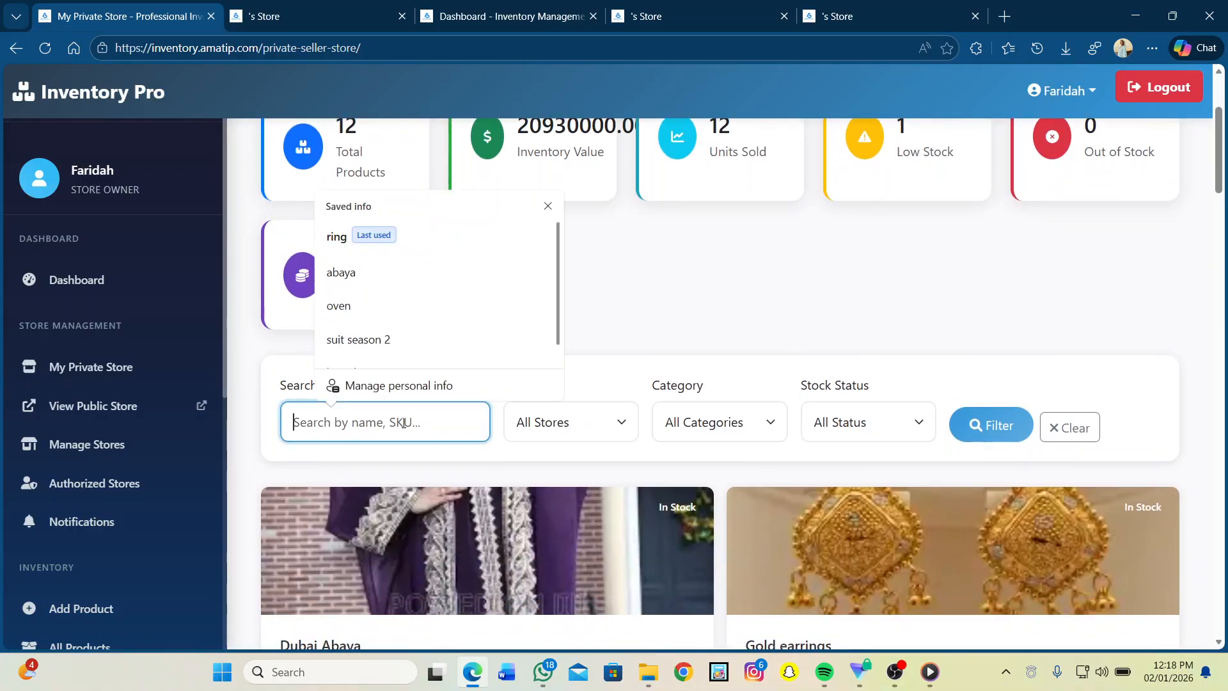
pyautogui.click(593, 413)
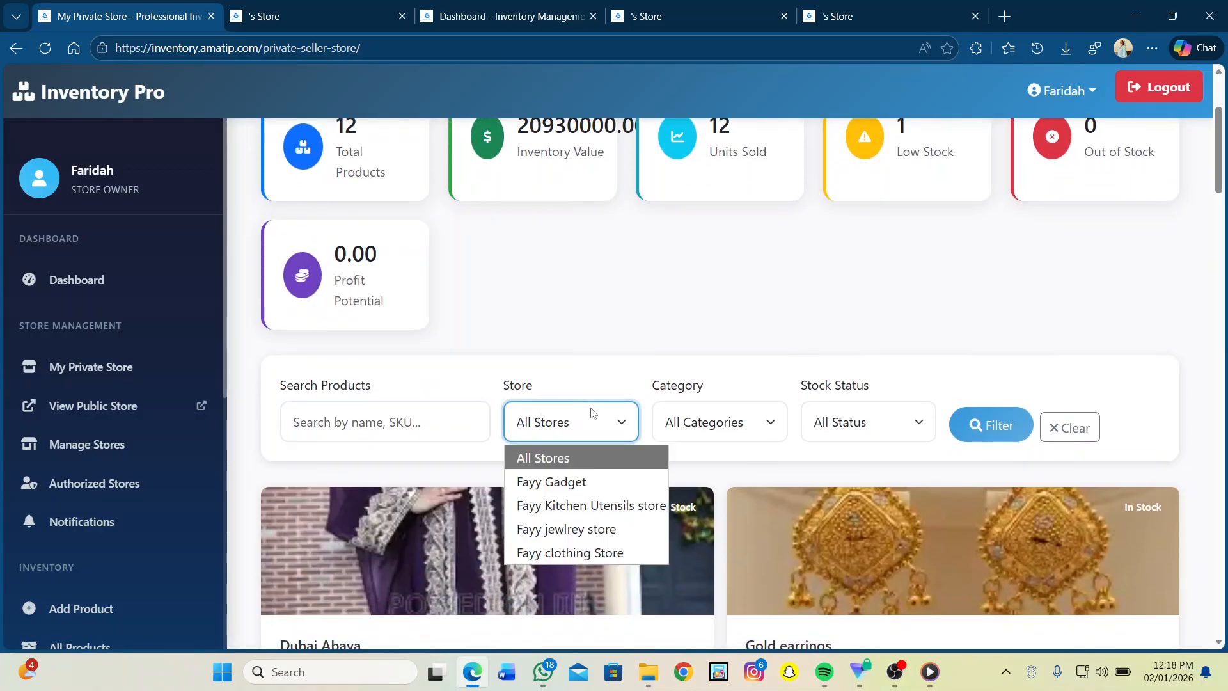
pyautogui.click(699, 421)
pyautogui.click(874, 423)
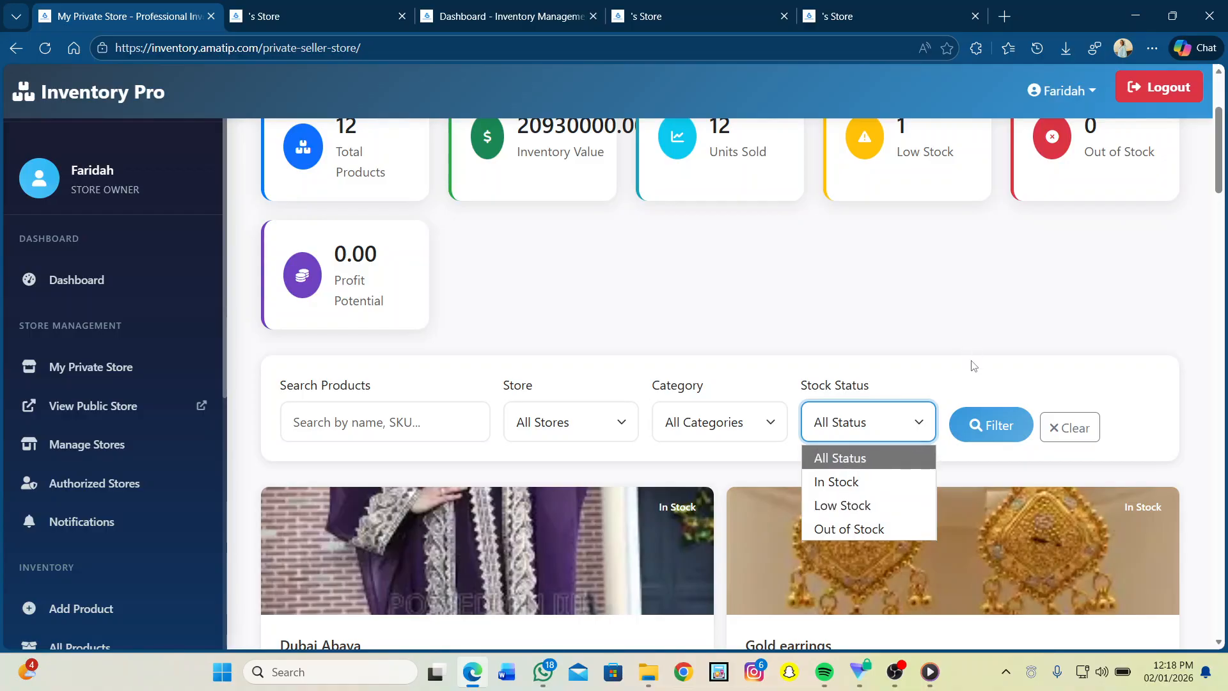
pyautogui.scroll(-1, 972, 365)
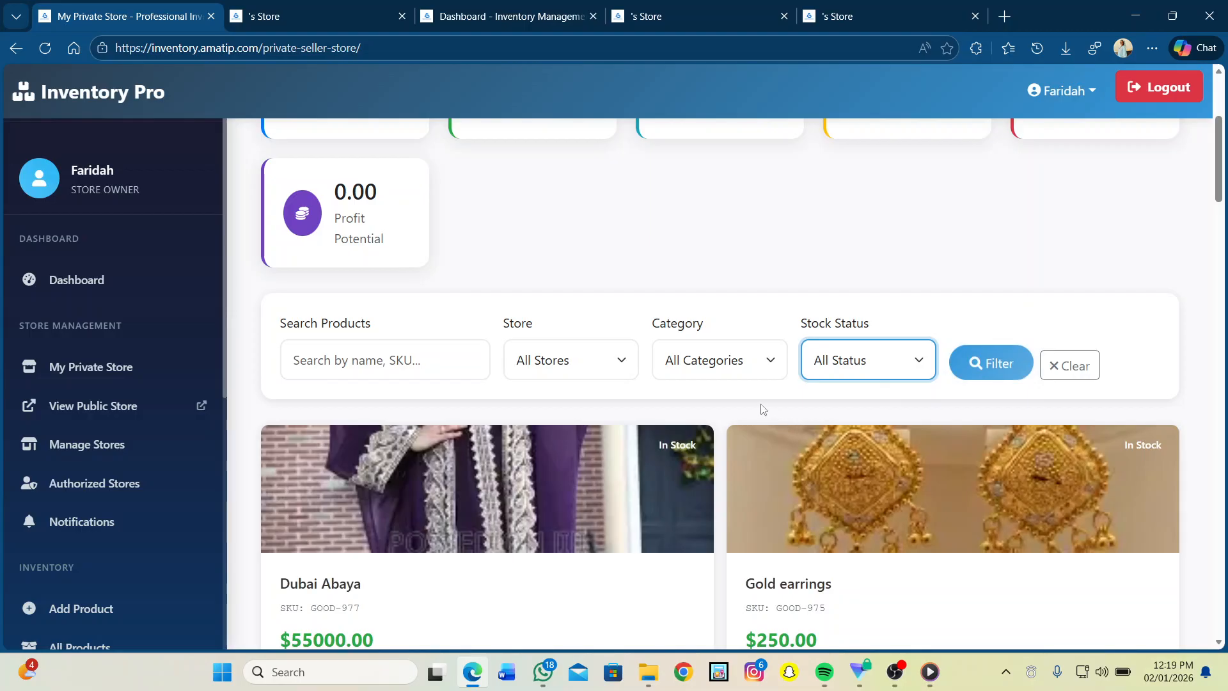
pyautogui.click(907, 359)
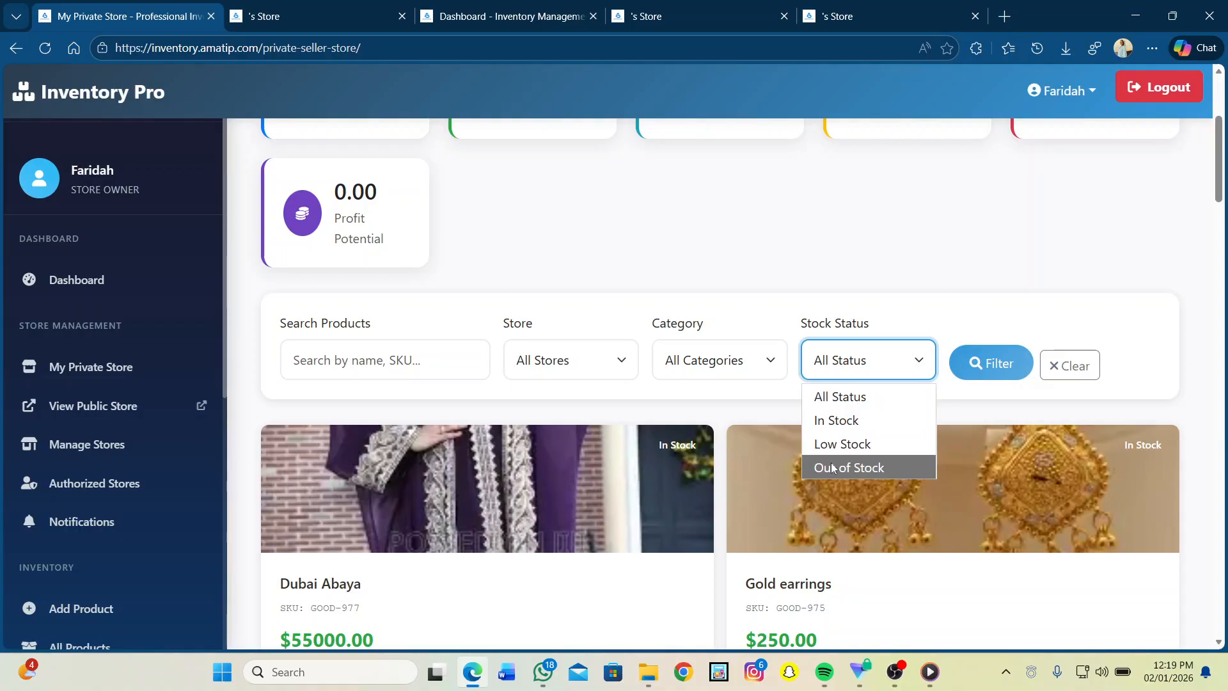
pyautogui.click(667, 407)
pyautogui.scroll(-5, 670, 408)
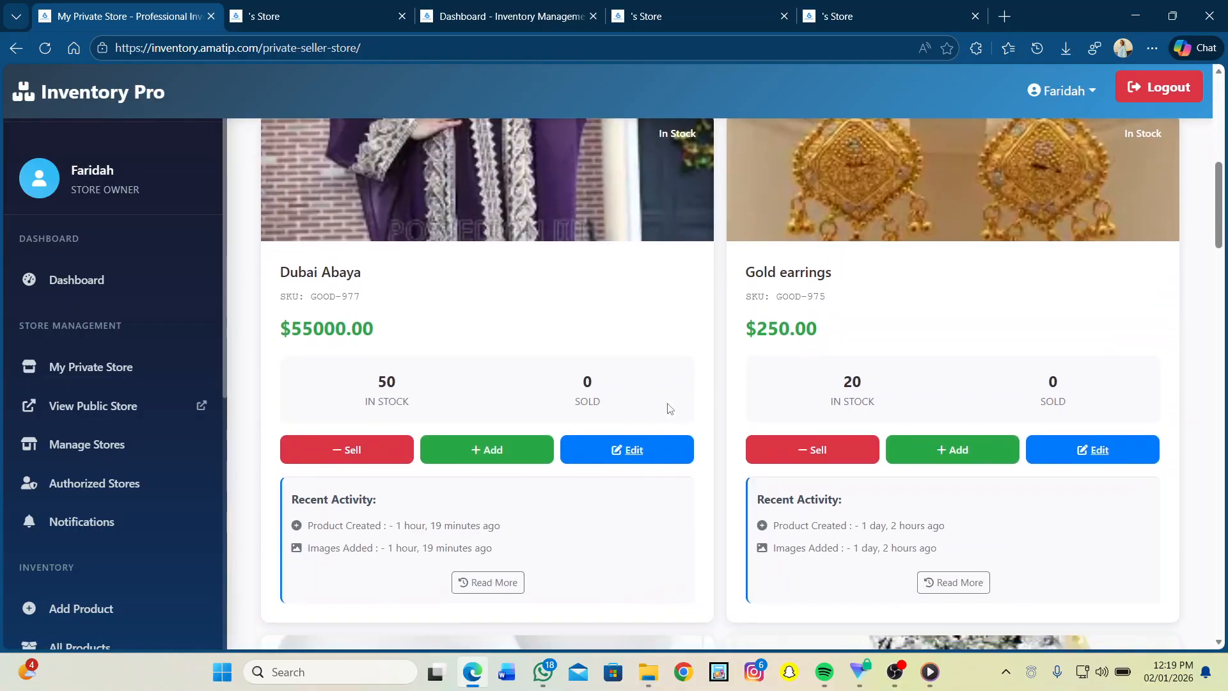
pyautogui.scroll(2, 670, 408)
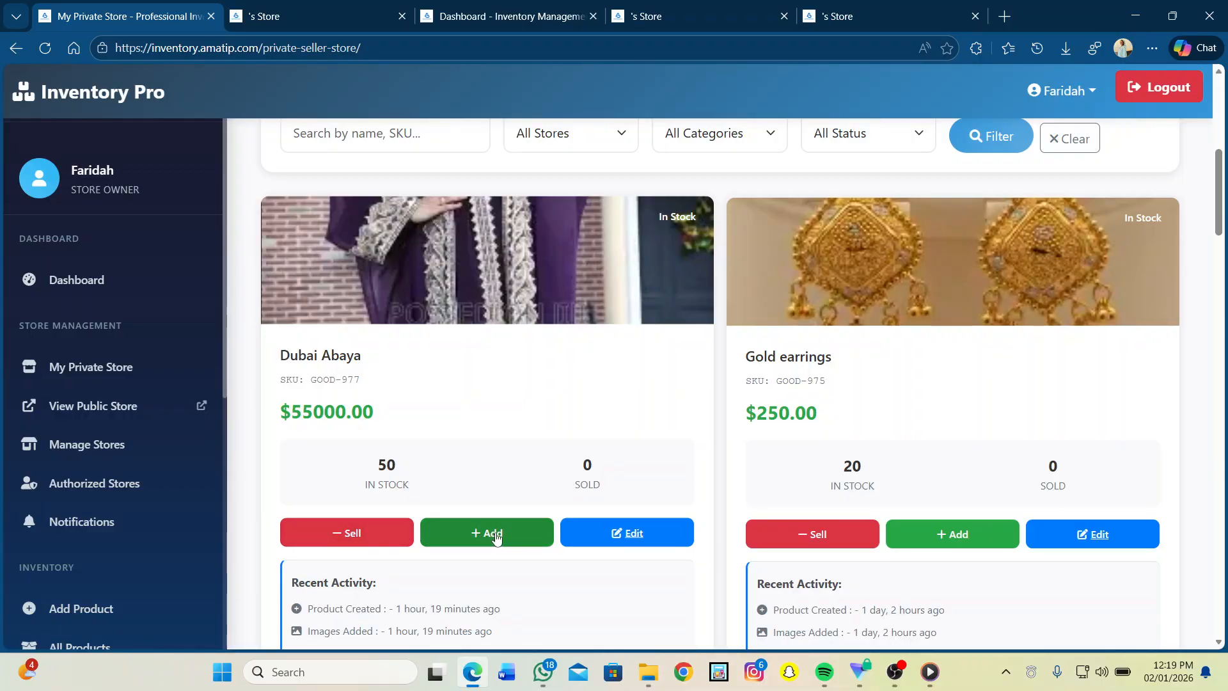
# Step: Sell 20 Dubai Abaya at a unit price of 55000 and confirm the sale
pyautogui.scroll(-2, 497, 540)
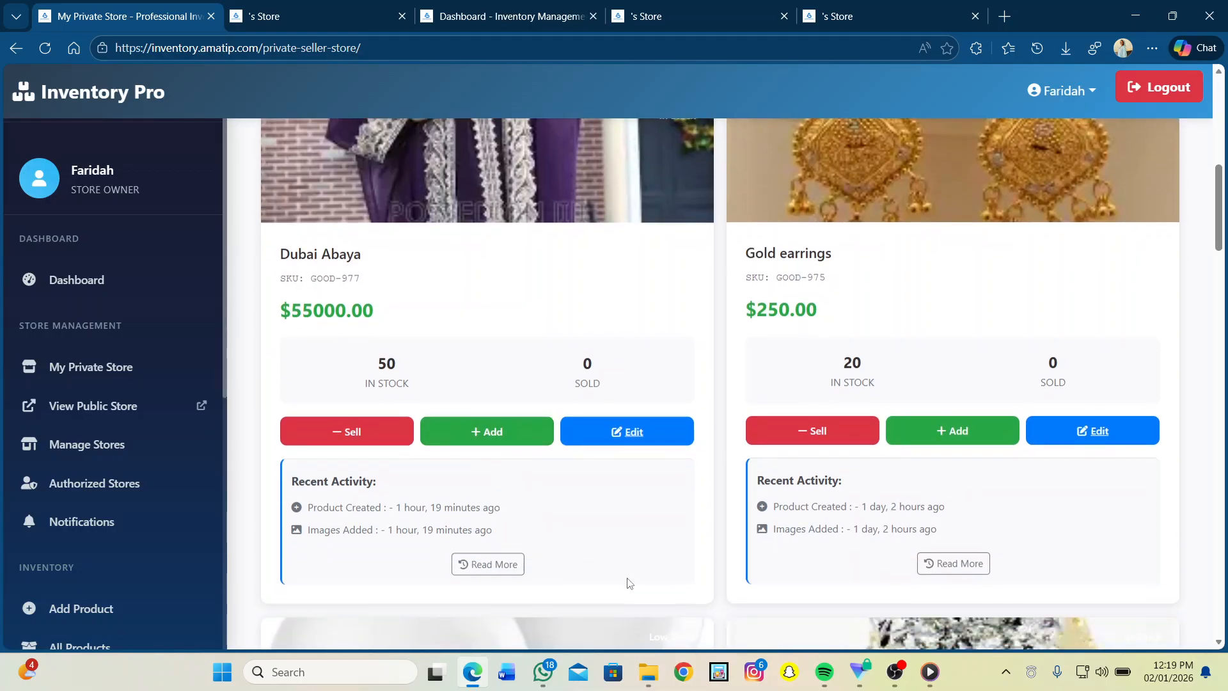
pyautogui.click(358, 435)
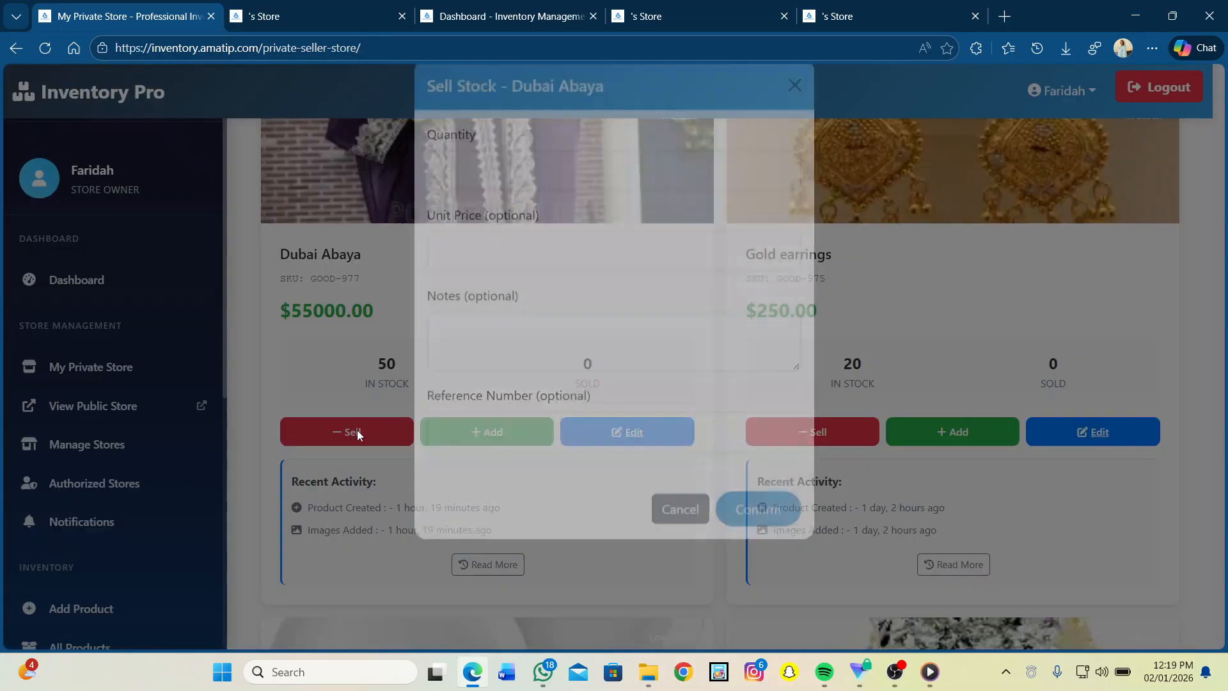
pyautogui.click(471, 199)
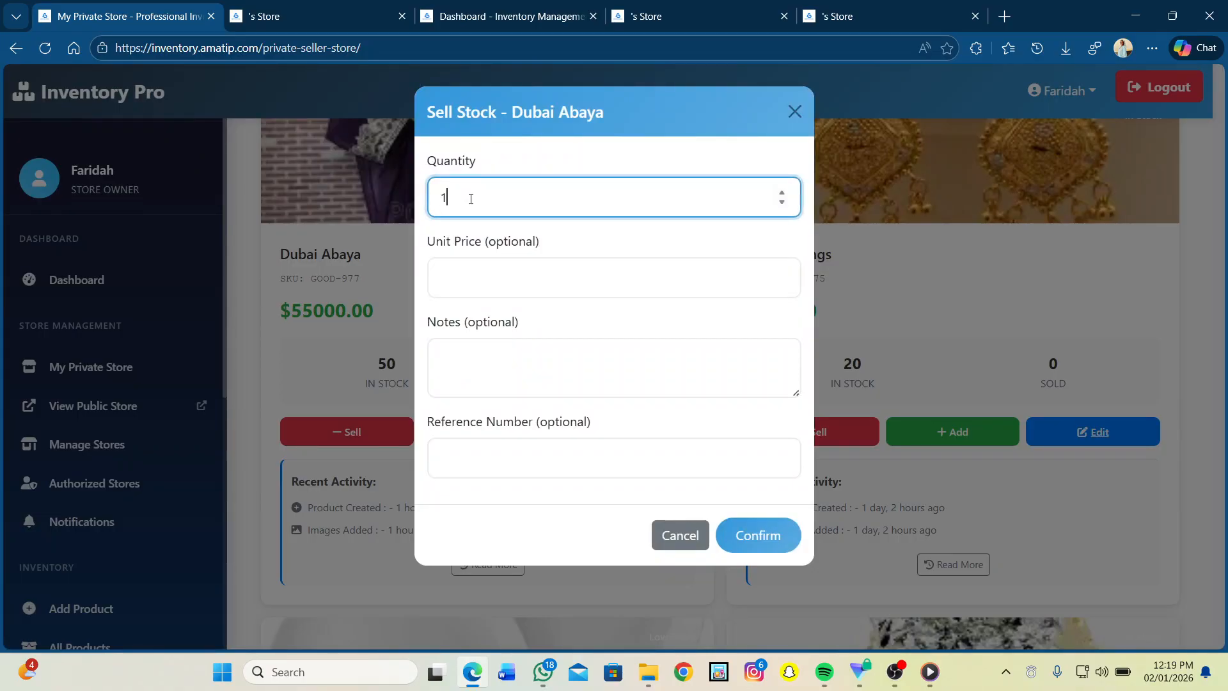
pyautogui.write('20')
pyautogui.click(456, 270)
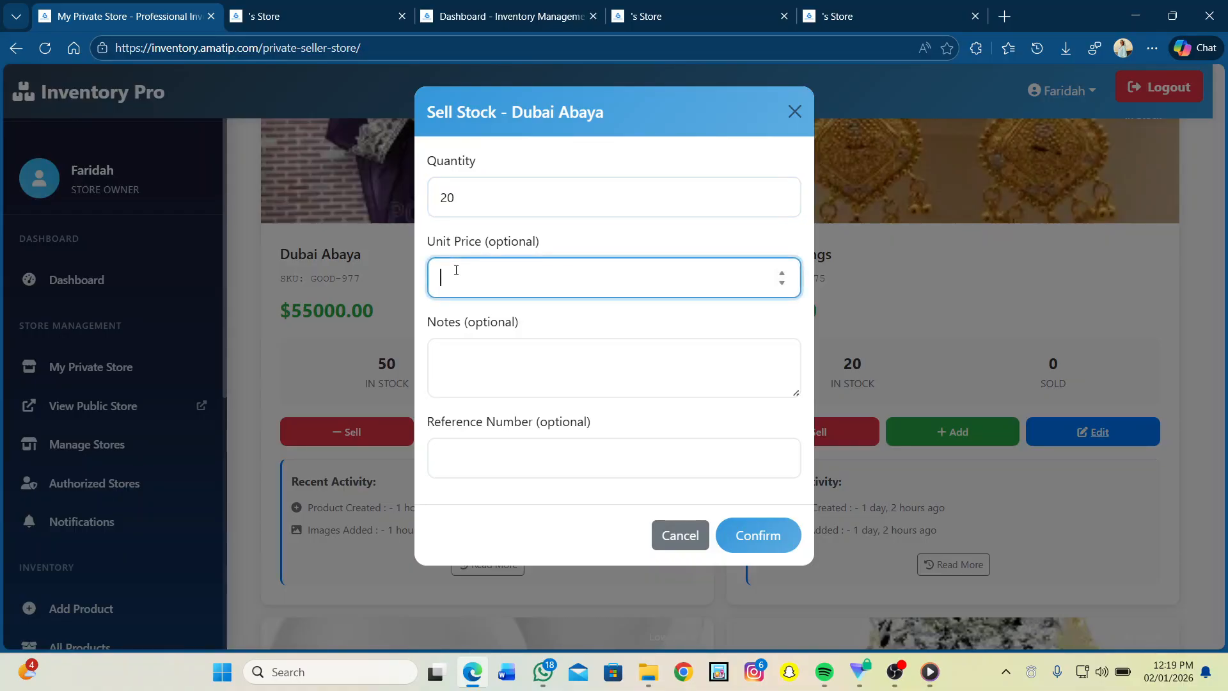
pyautogui.write('550000')
pyautogui.click(480, 352)
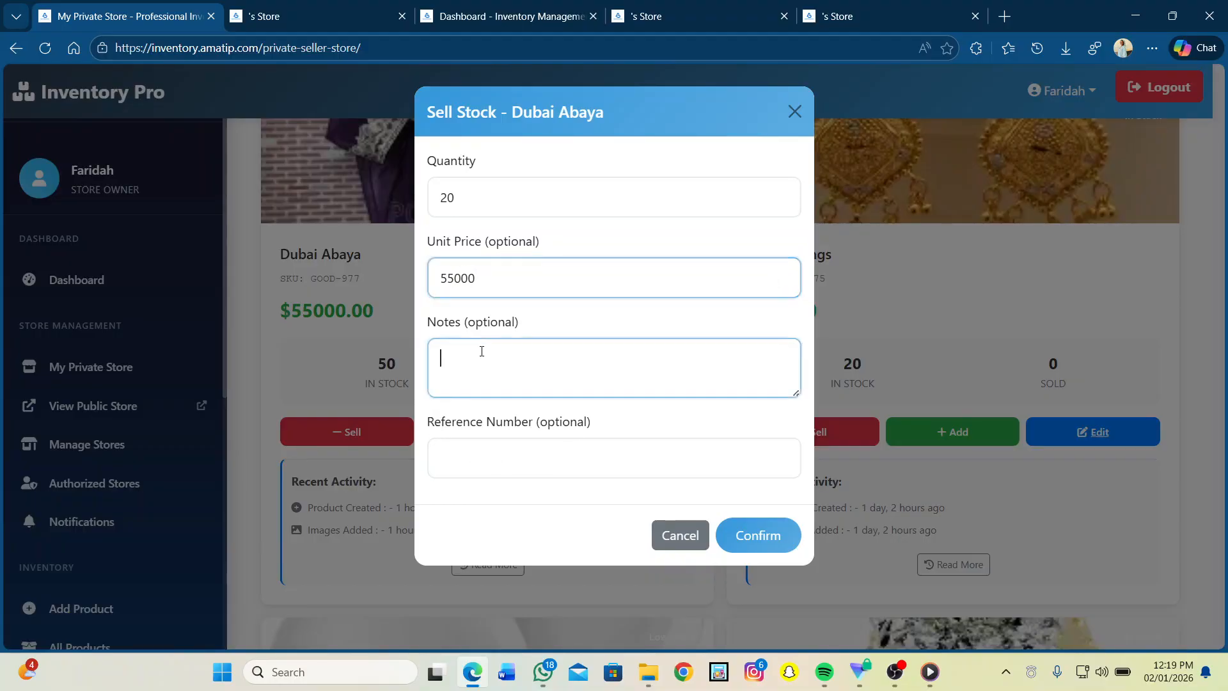
pyautogui.click(462, 462)
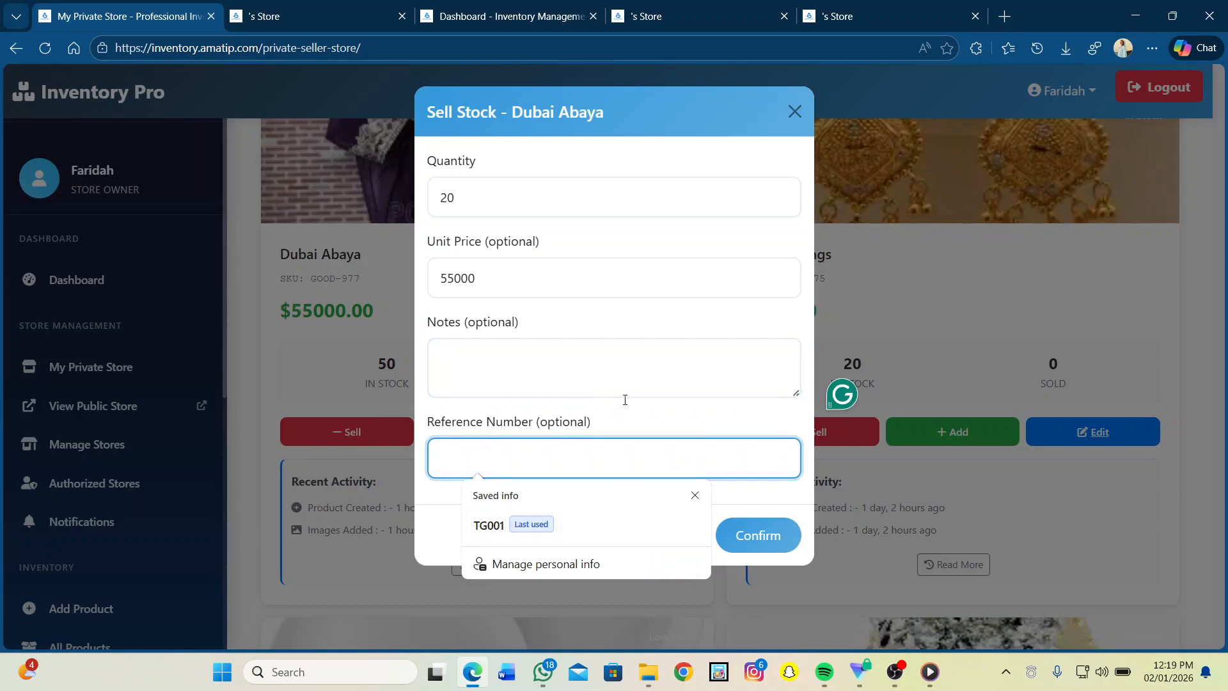
pyautogui.click(435, 512)
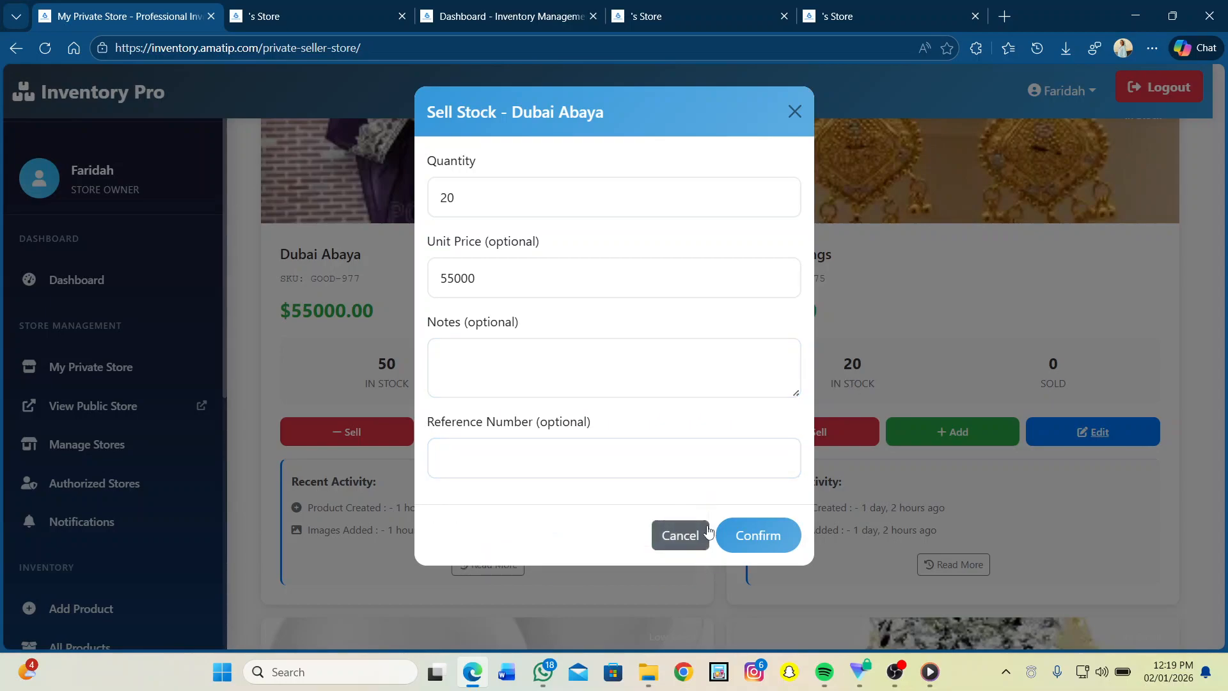
pyautogui.click(751, 530)
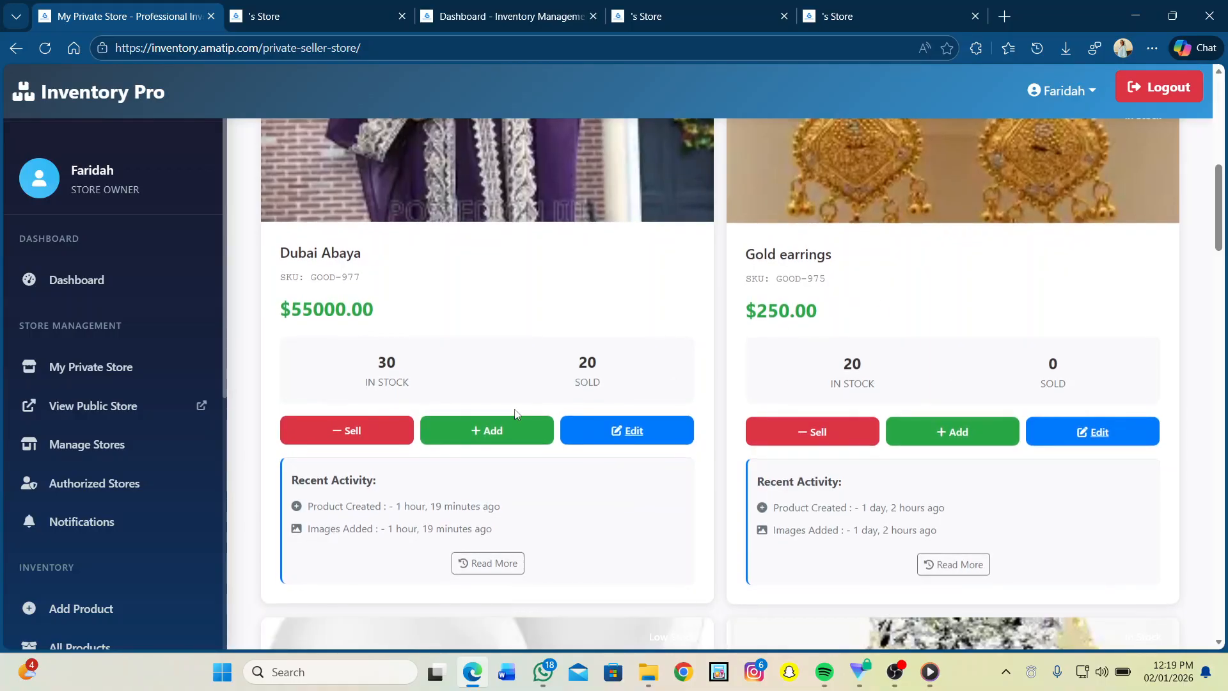
# Step: Add 5 units of Dubai Abaya stock at a cost price of 55000, bringing stock to 35
pyautogui.click(482, 439)
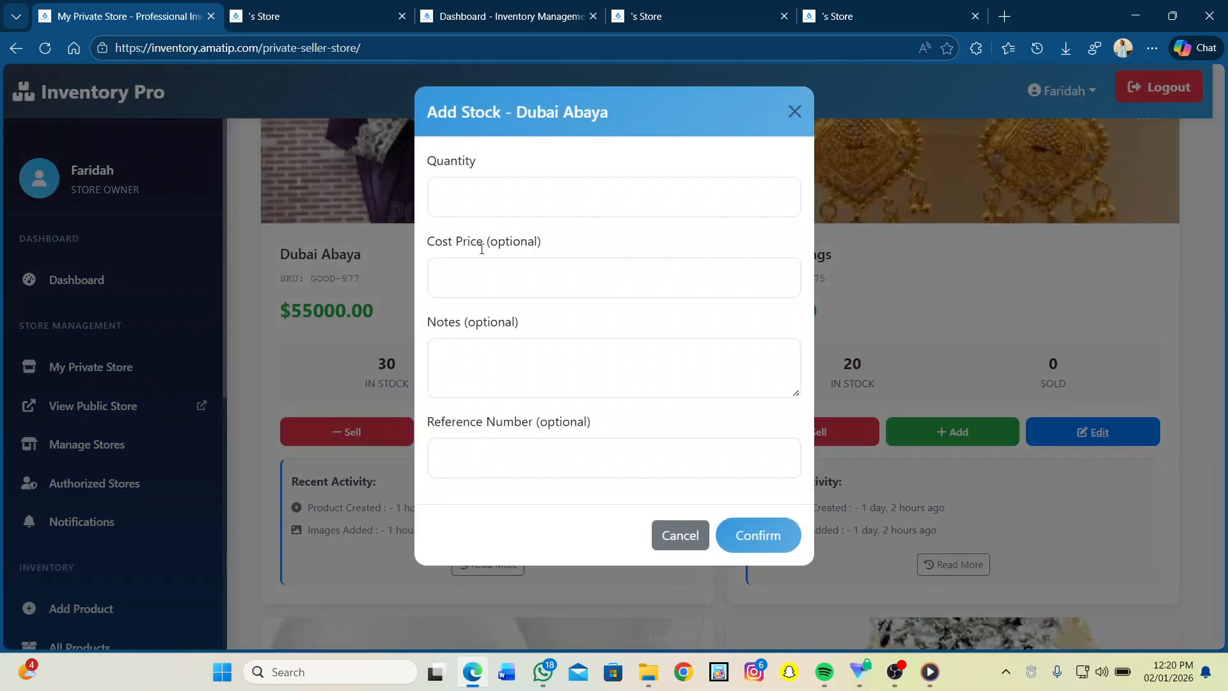
pyautogui.click(467, 200)
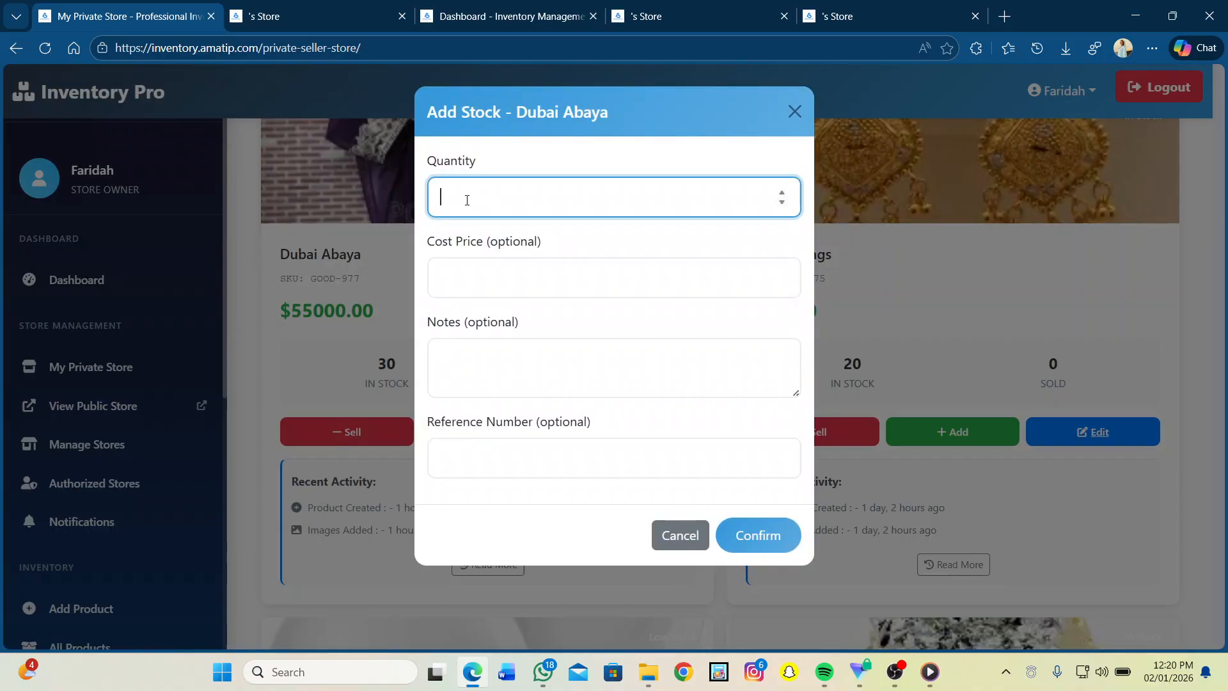
pyautogui.write('5')
pyautogui.click(465, 279)
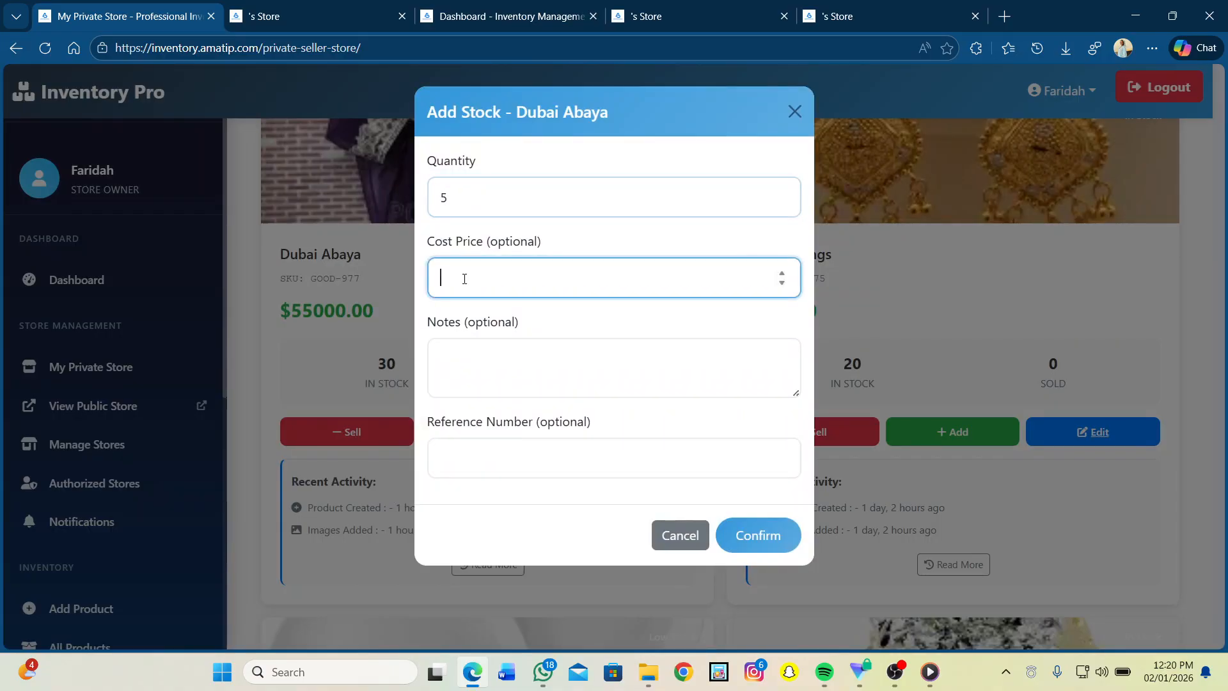
pyautogui.write('55000')
pyautogui.click(758, 526)
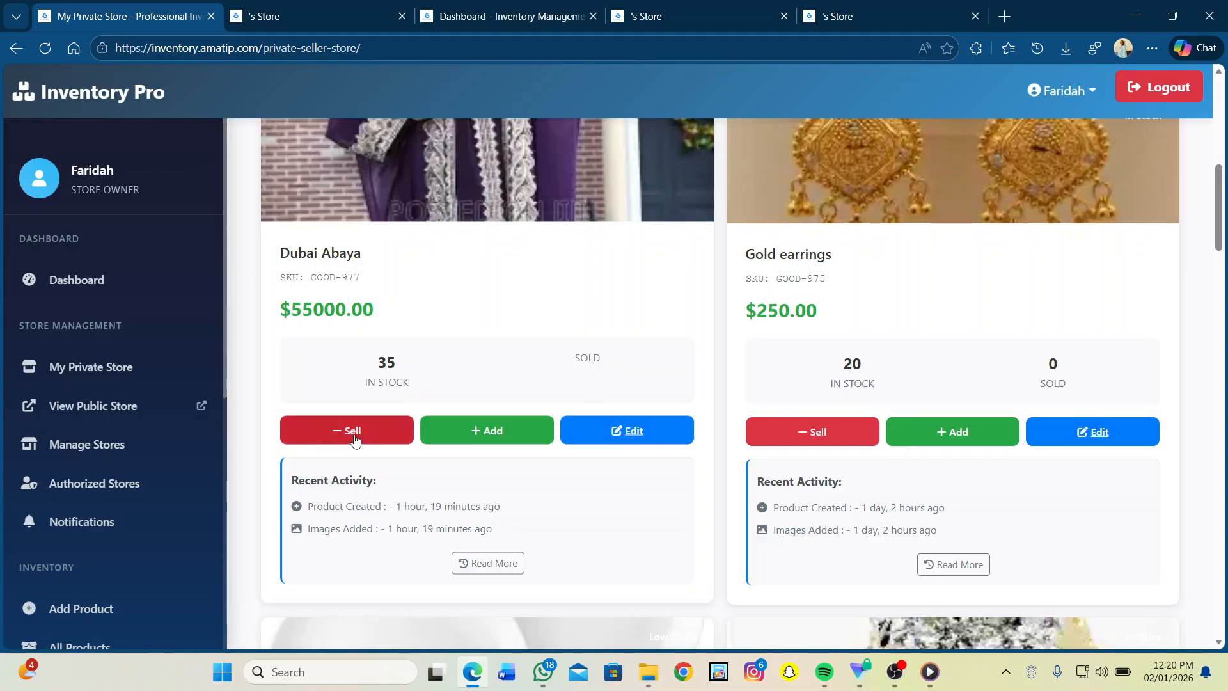
pyautogui.scroll(-3, 356, 441)
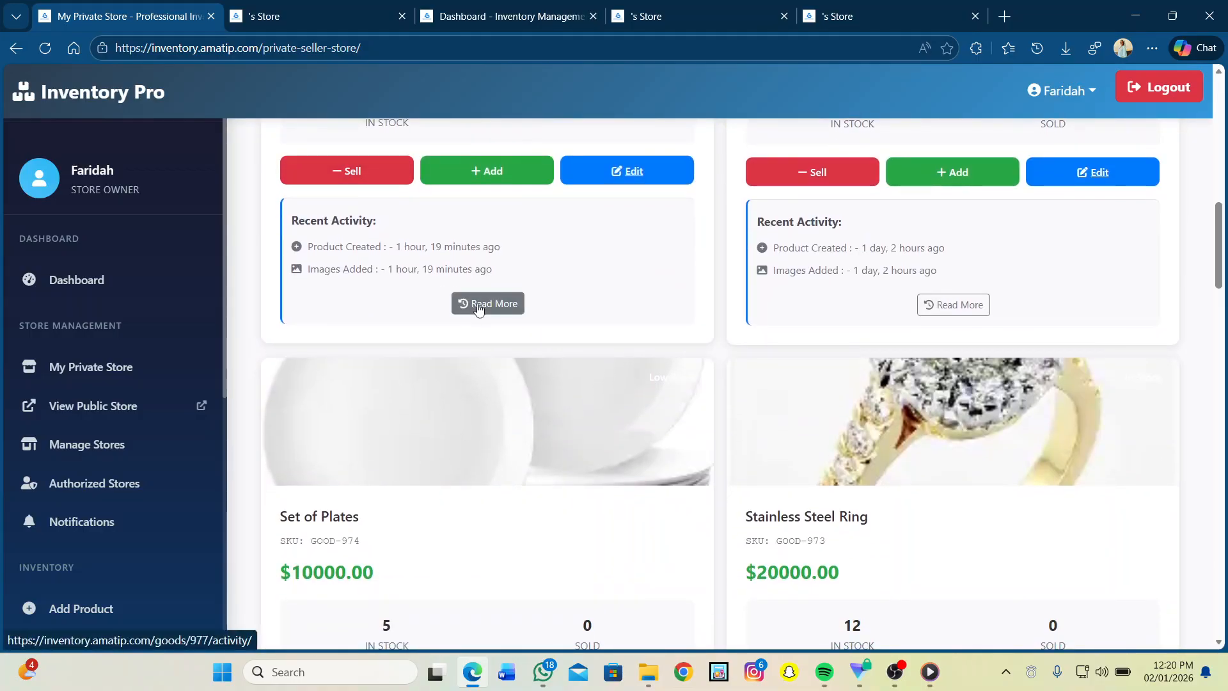
# Step: Open Dubai Abaya's Activity History, review the 20-unit sale in its timeline, and expand the Activity Type filter
pyautogui.click(479, 306)
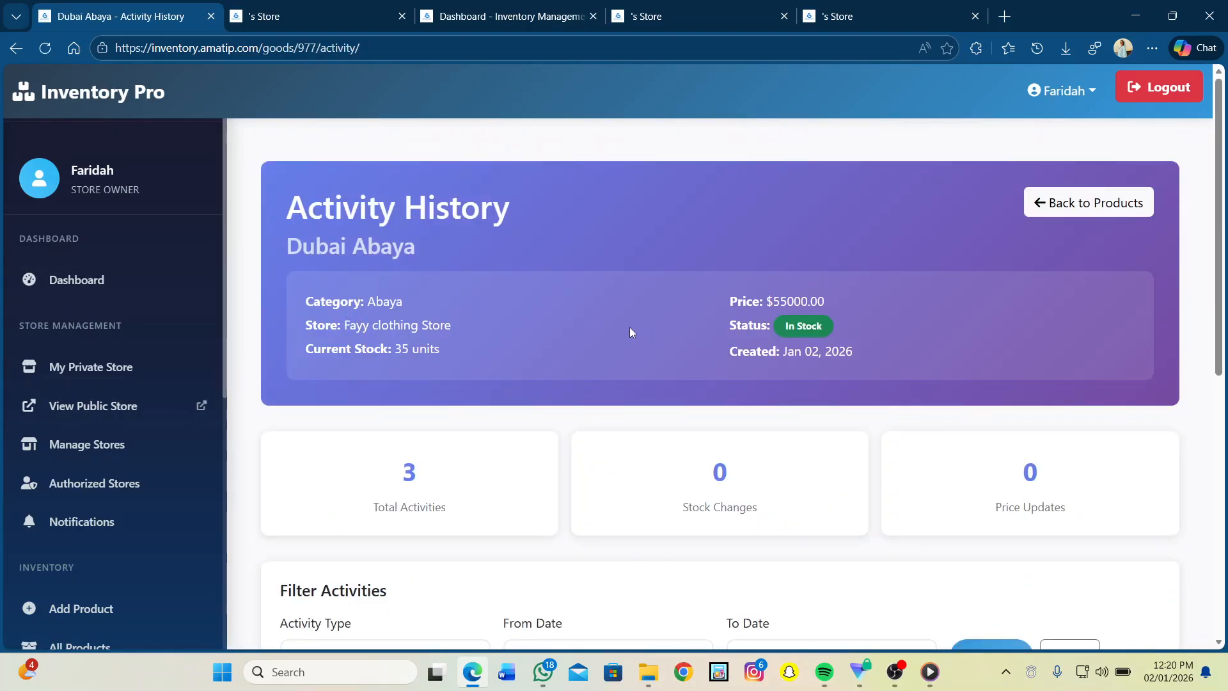
pyautogui.scroll(-4, 457, 519)
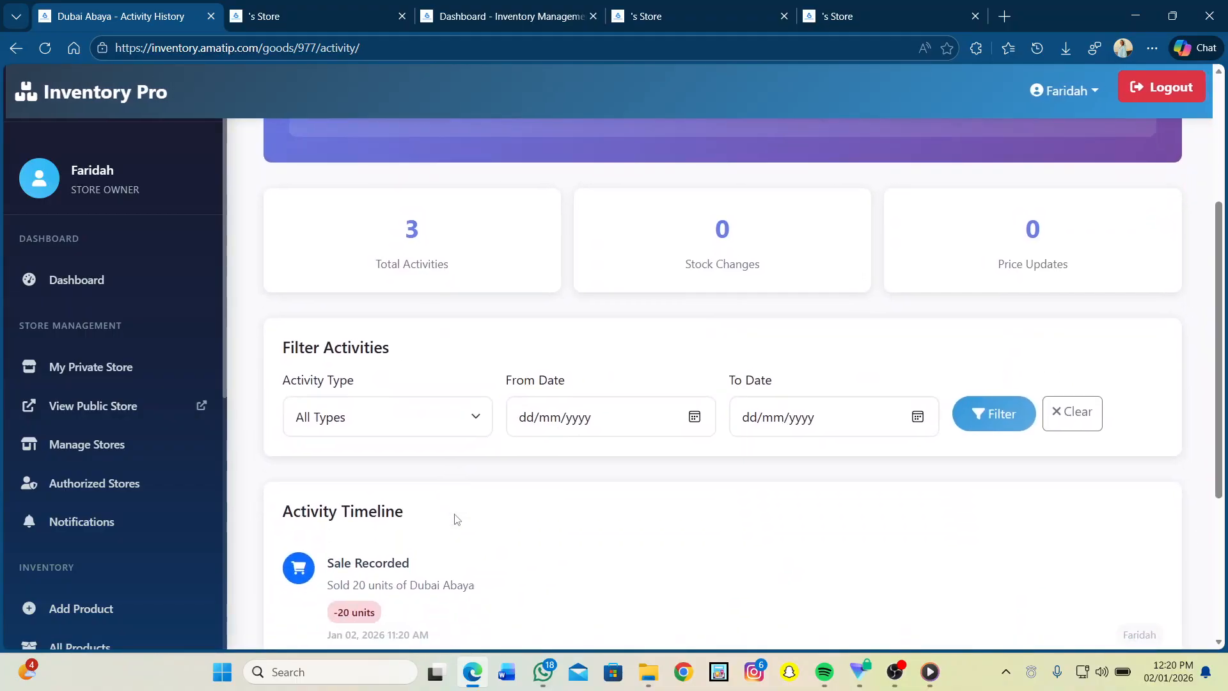
pyautogui.scroll(-3, 417, 495)
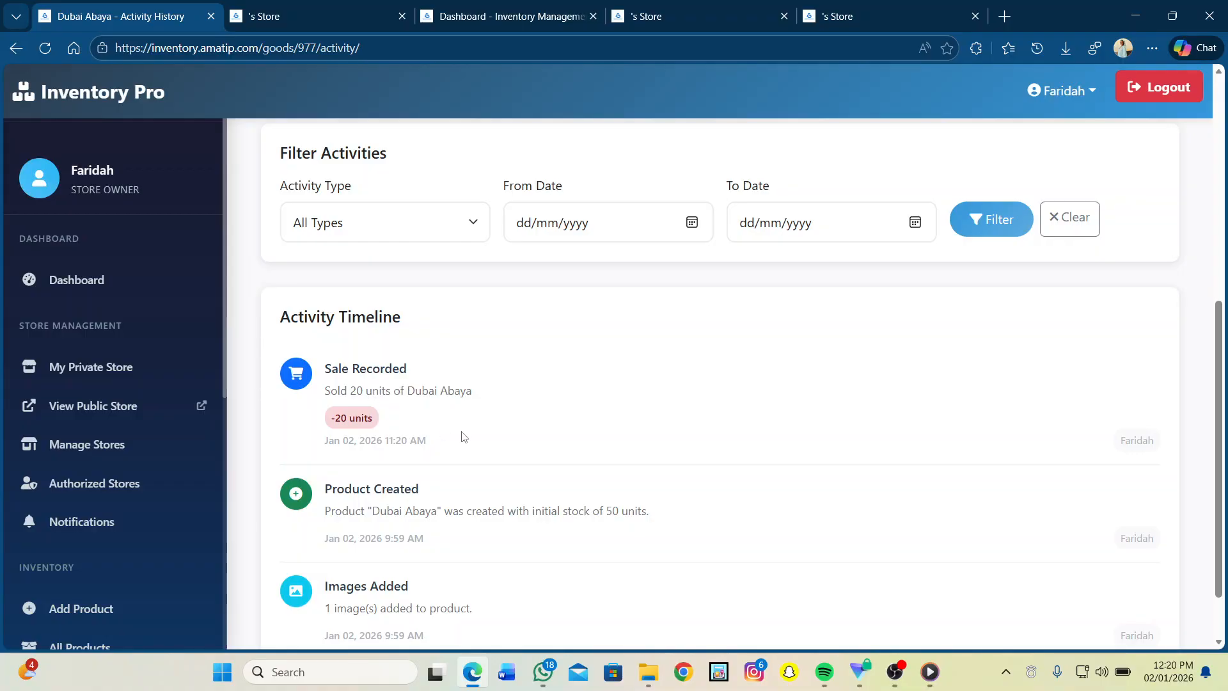
pyautogui.scroll(-1, 502, 425)
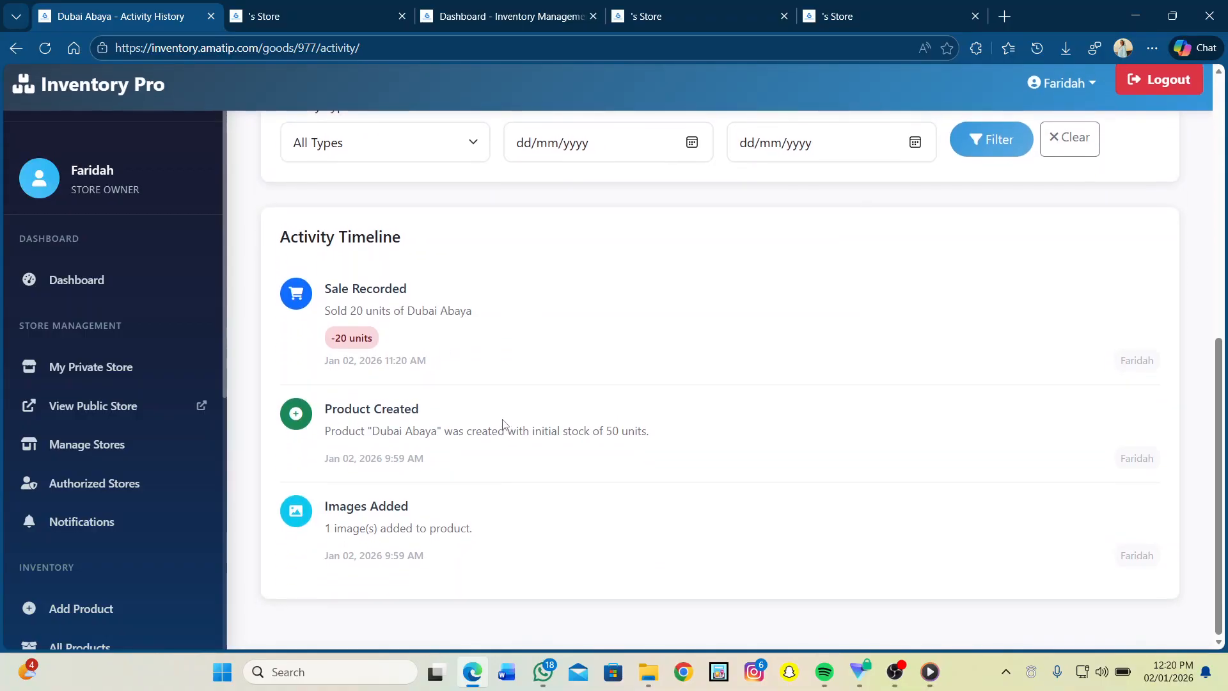
pyautogui.scroll(1, 503, 425)
pyautogui.scroll(-2, 503, 428)
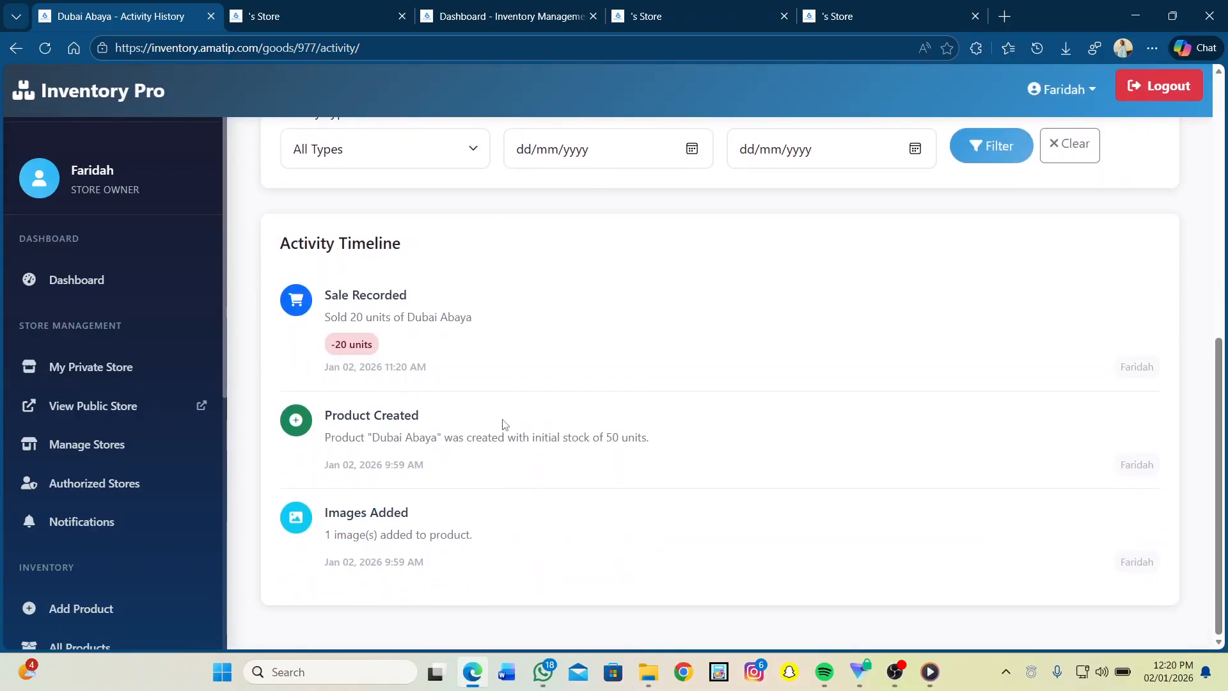
pyautogui.scroll(4, 422, 441)
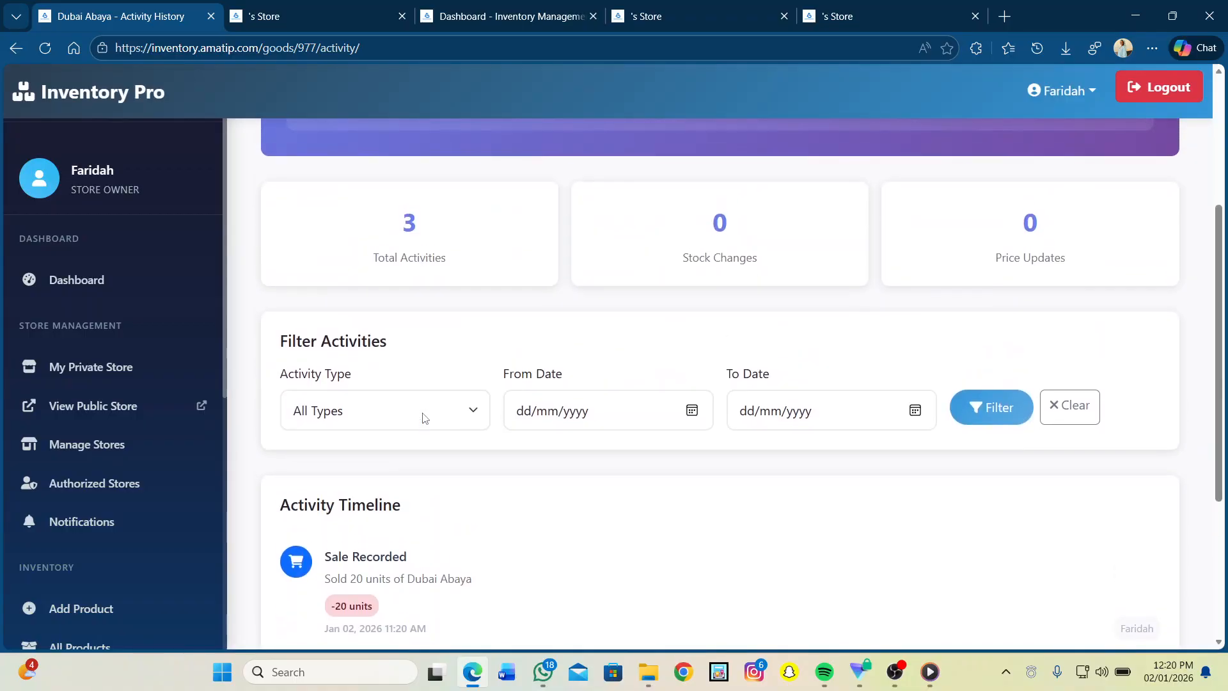
pyautogui.click(472, 425)
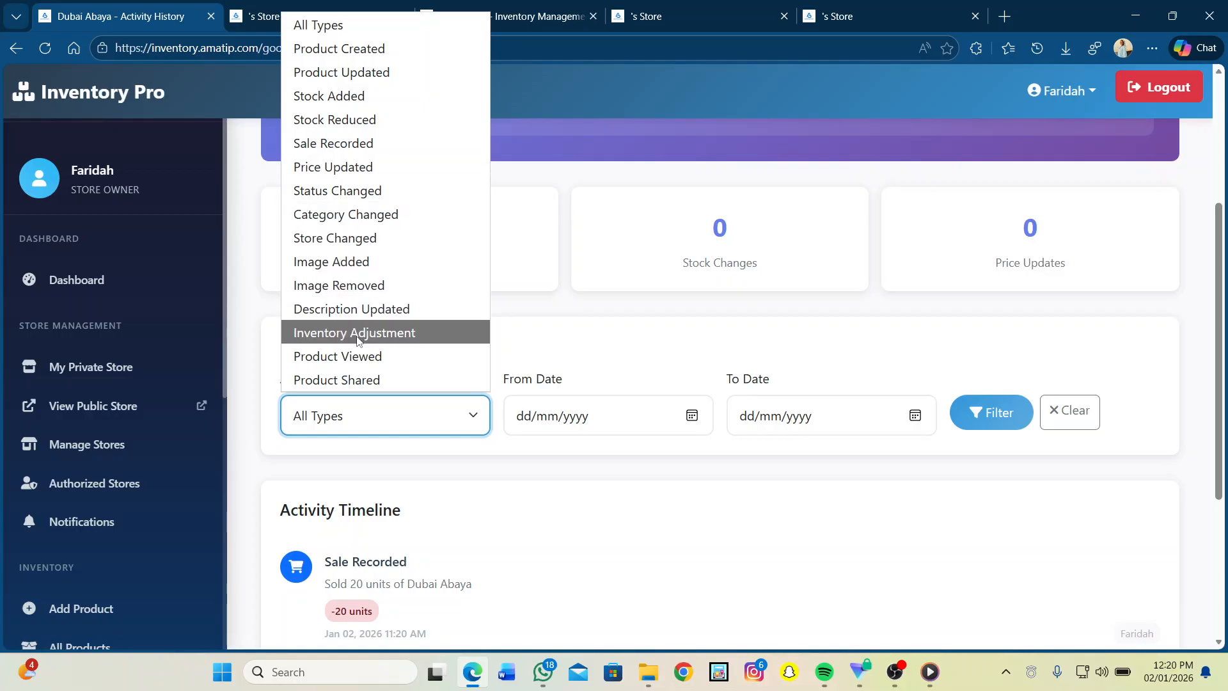
# Step: Filter Dubai Abaya activity to Stock Added for 01/01/2026–02/01/2026, then switch the type to Stock Reduced
pyautogui.click(349, 102)
pyautogui.click(691, 416)
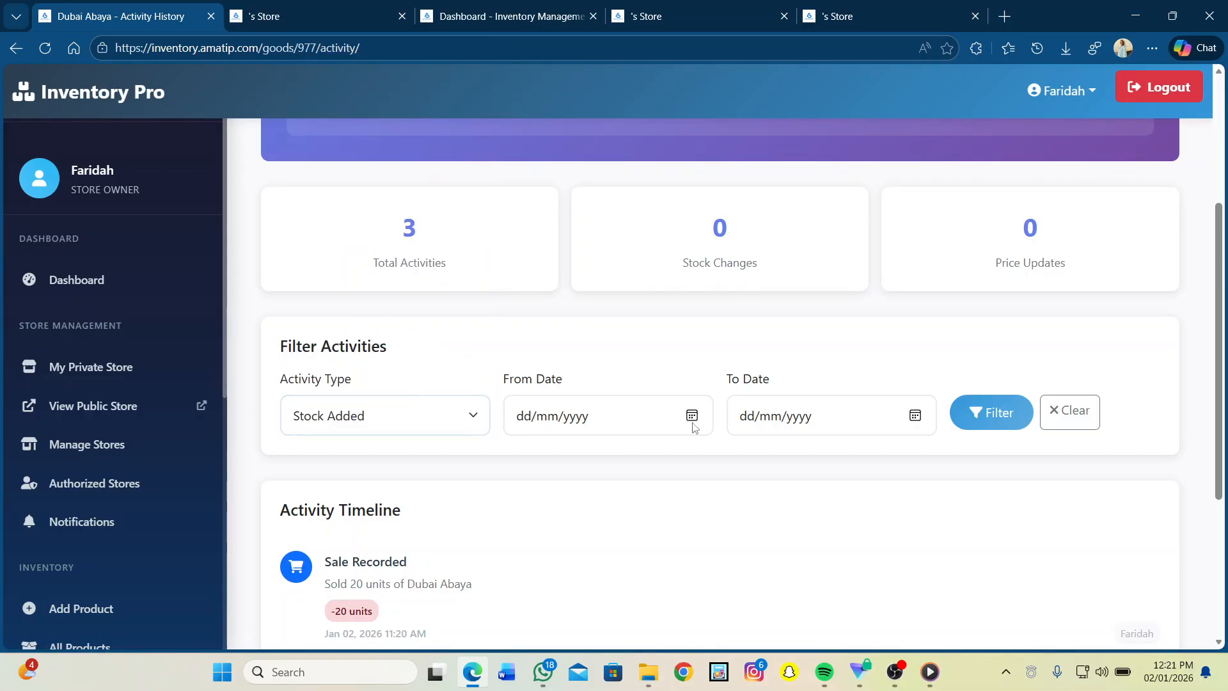
pyautogui.click(592, 260)
pyautogui.click(693, 416)
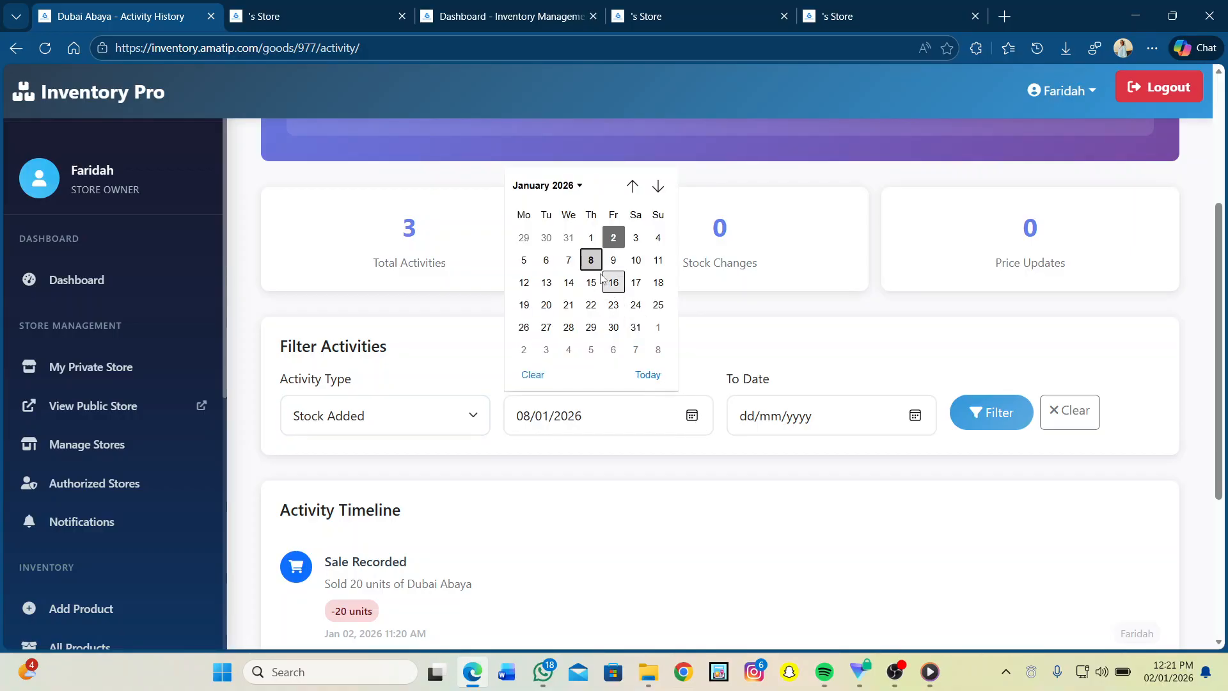
pyautogui.click(597, 237)
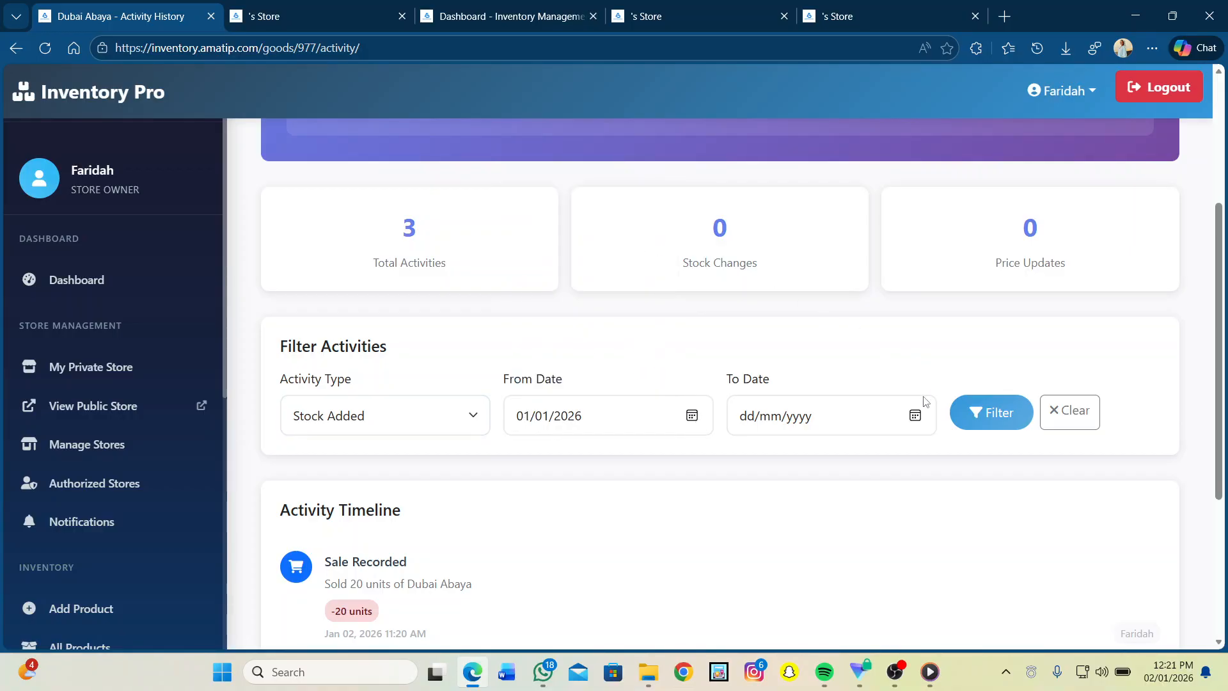
pyautogui.click(915, 417)
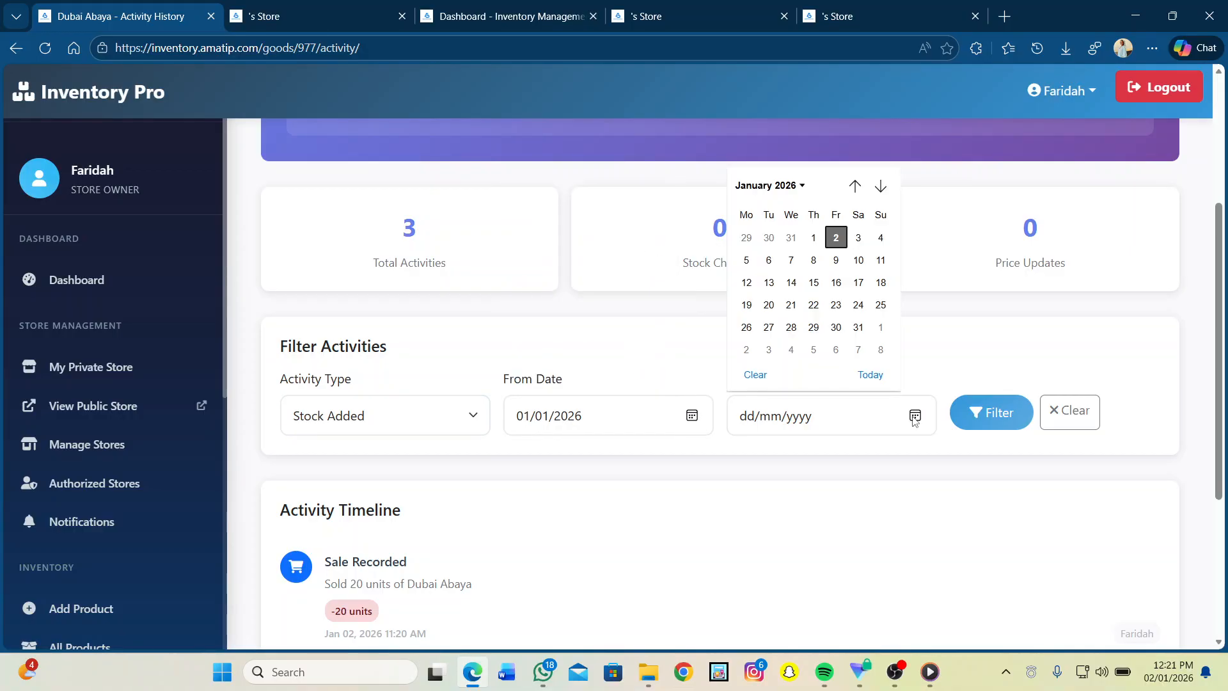
pyautogui.click(838, 238)
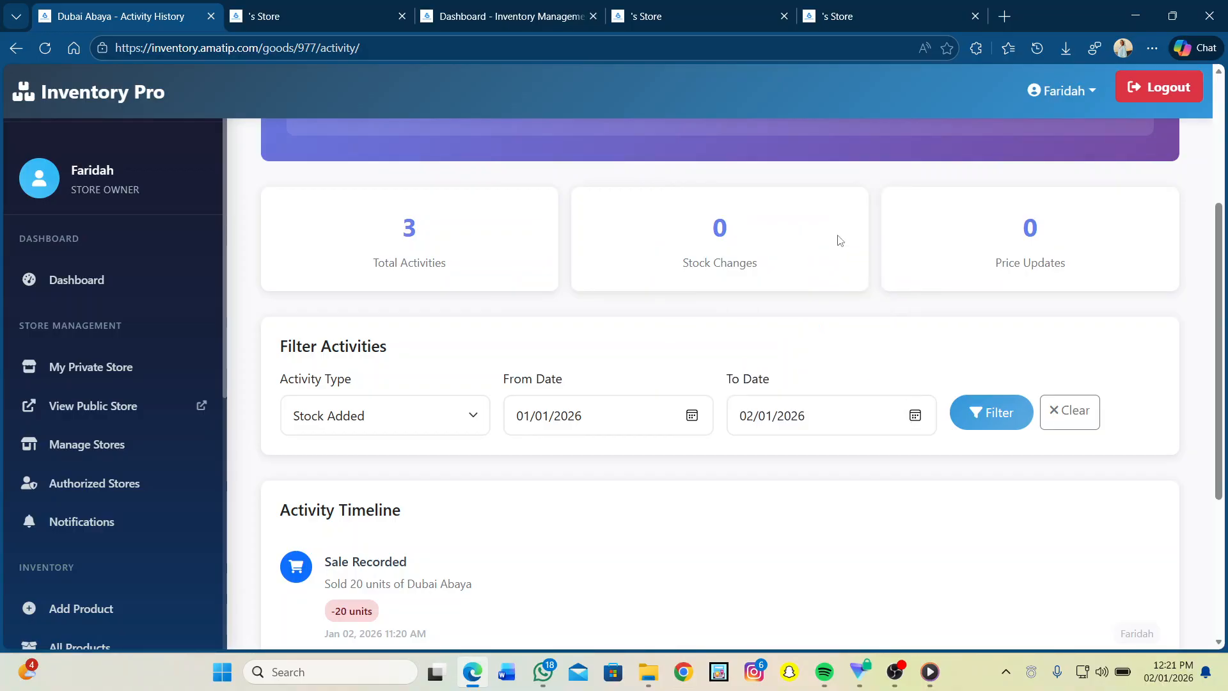
pyautogui.click(990, 422)
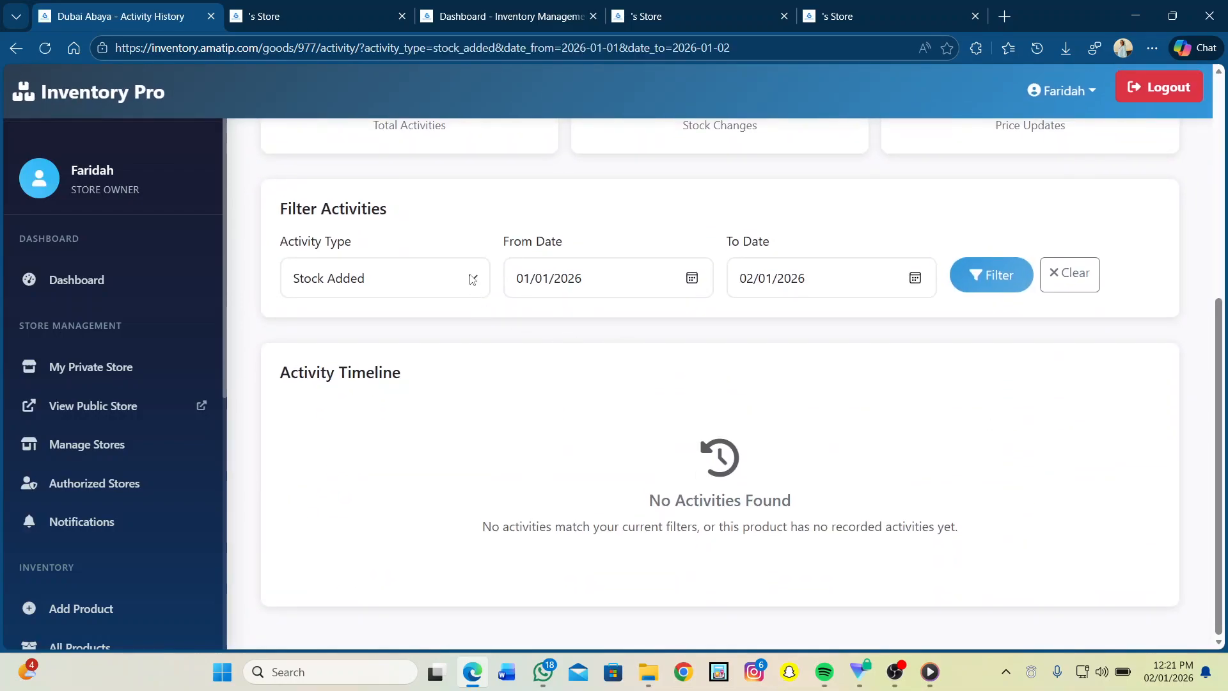
pyautogui.click(473, 280)
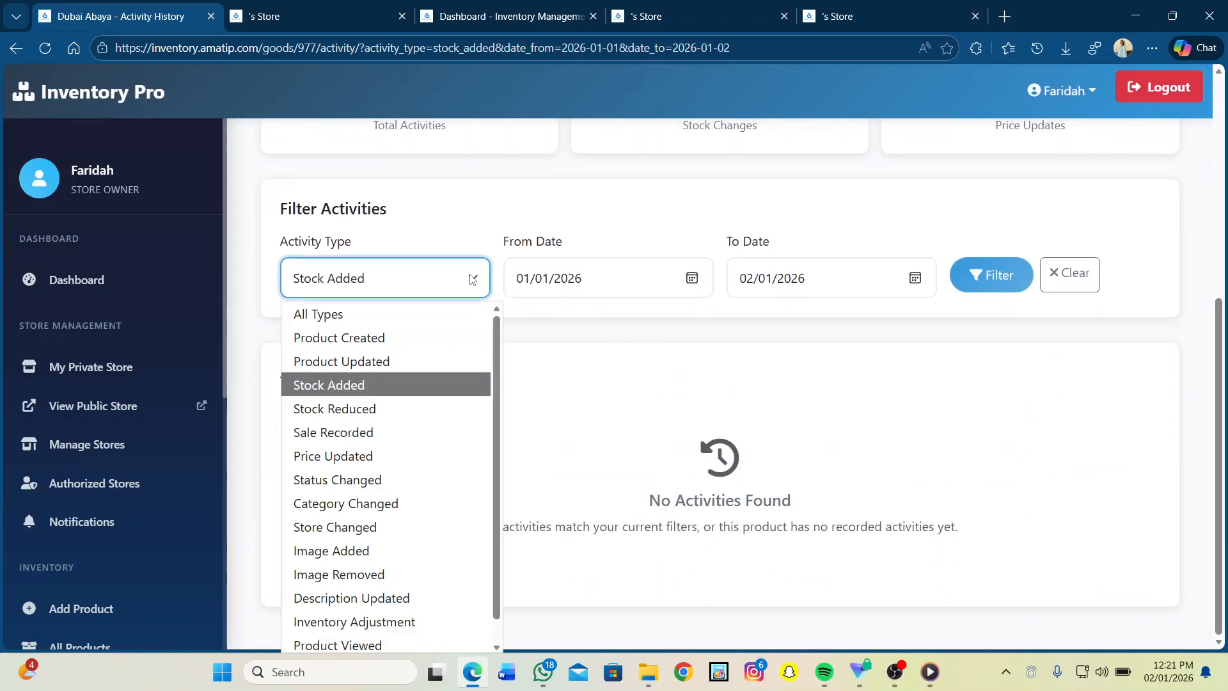
pyautogui.click(343, 411)
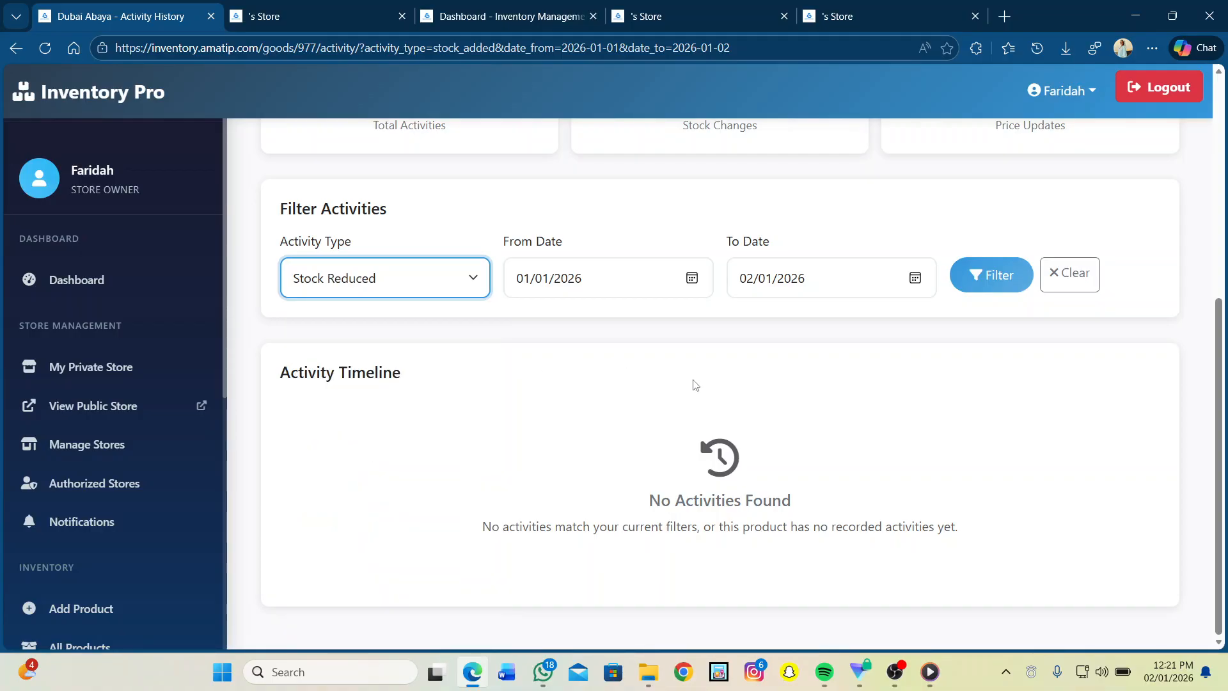
# Step: Apply the Stock Reduced activity filter and check the results
pyautogui.click(984, 275)
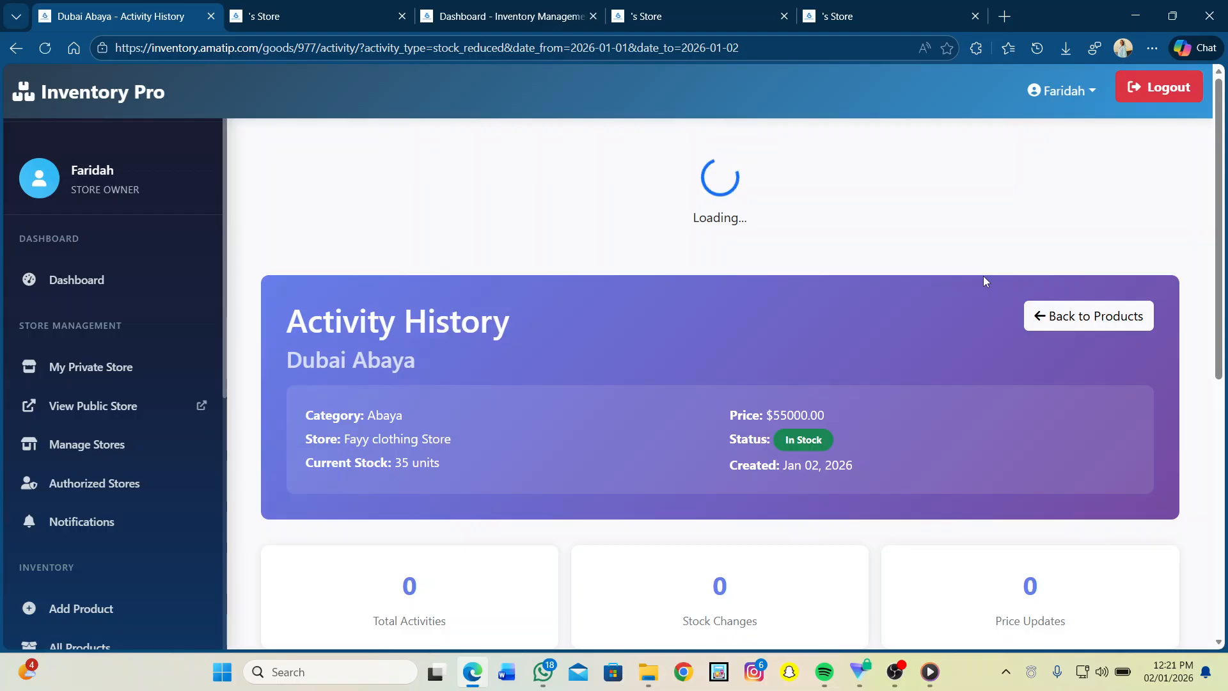
pyautogui.scroll(-2, 984, 280)
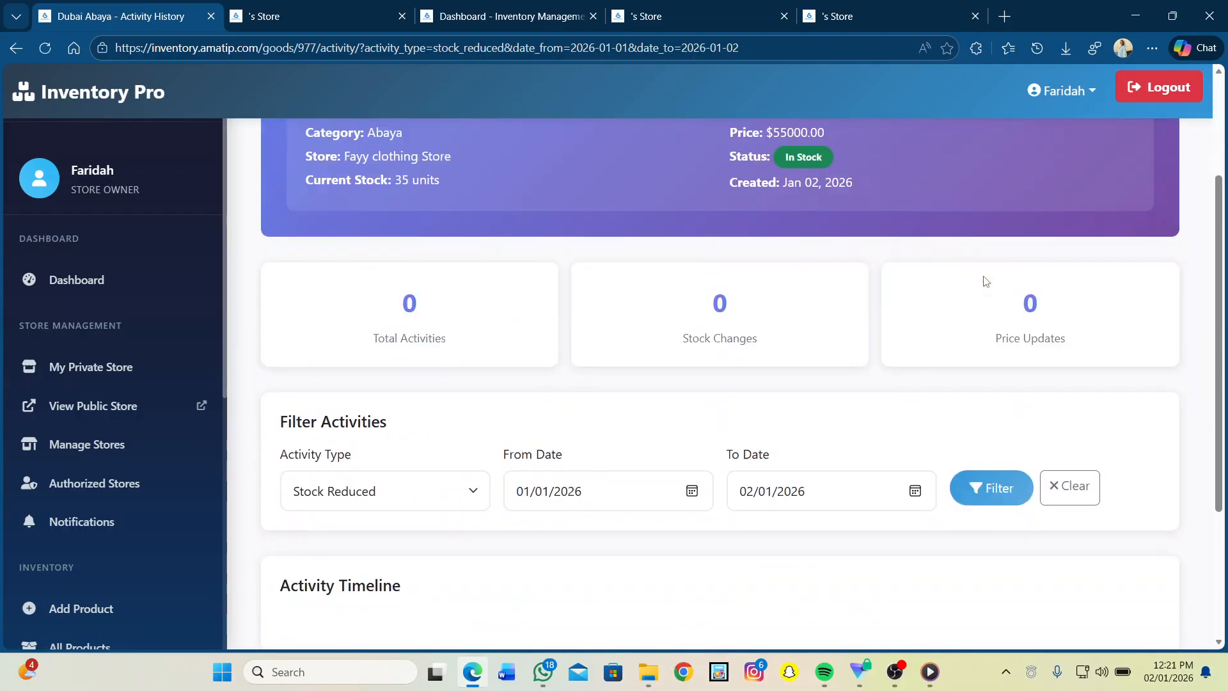
pyautogui.scroll(2, 985, 280)
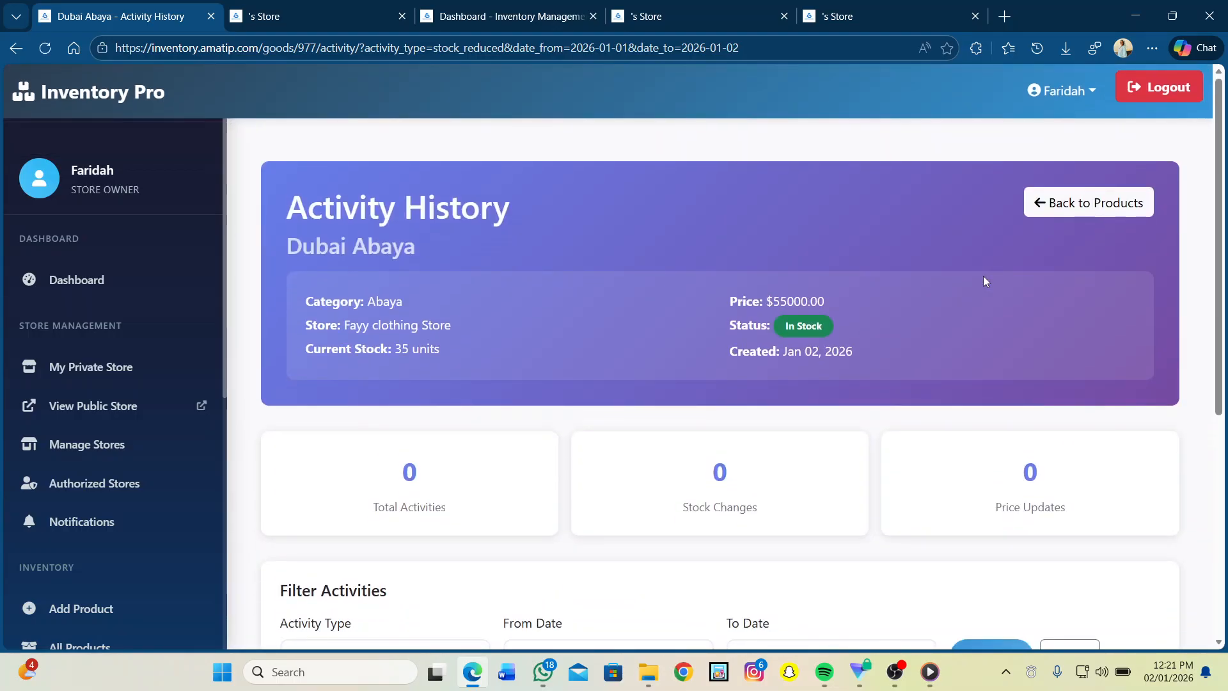
pyautogui.scroll(-4, 581, 349)
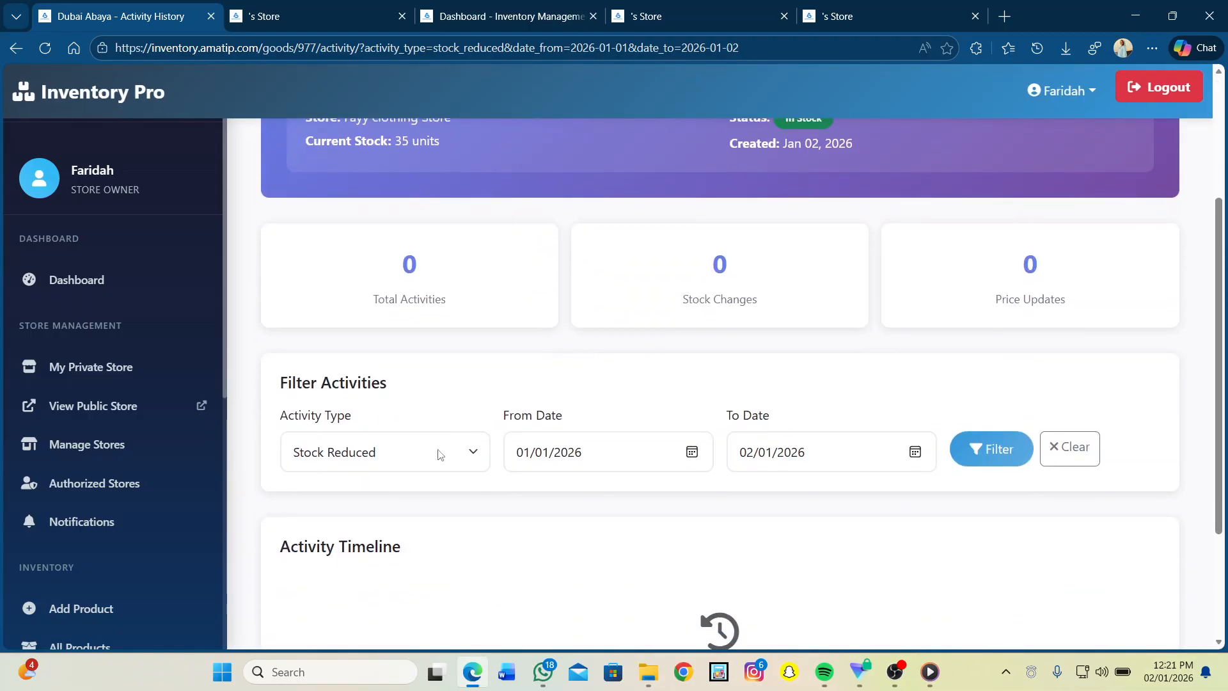
# Step: Filter the activity history by Product Created instead
pyautogui.click(417, 463)
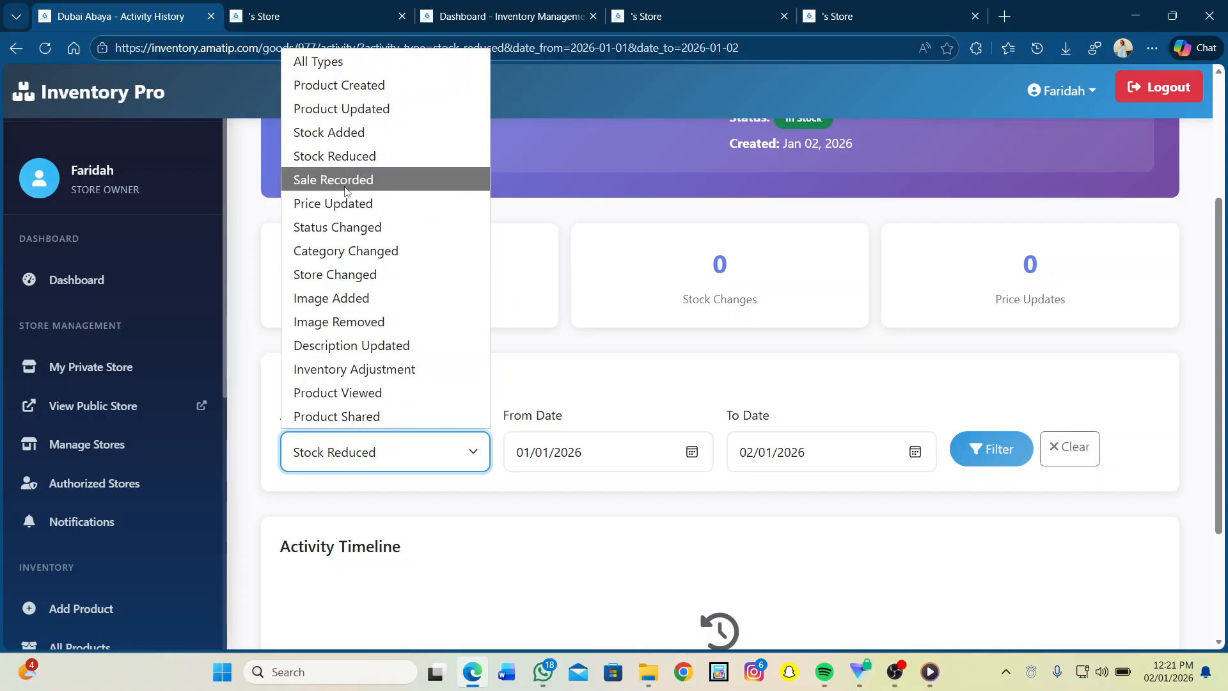
pyautogui.click(331, 95)
pyautogui.click(1010, 445)
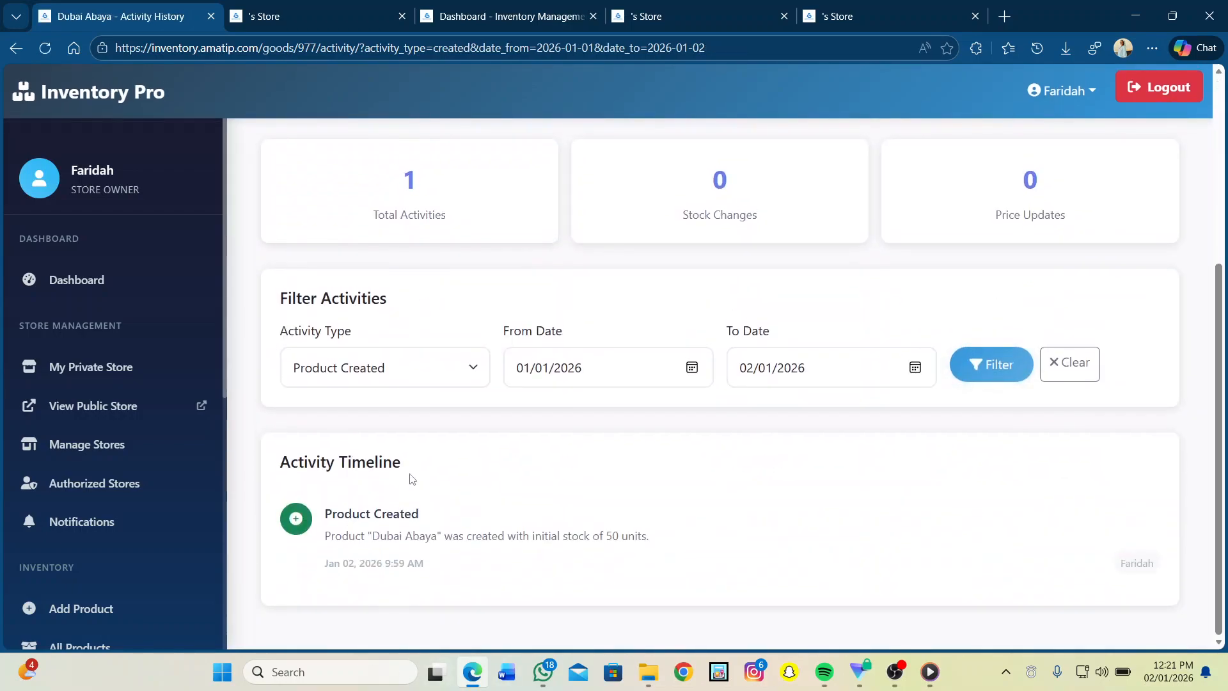
# Step: Filter the activity history by Inventory Adjustment and review the empty result
pyautogui.click(475, 365)
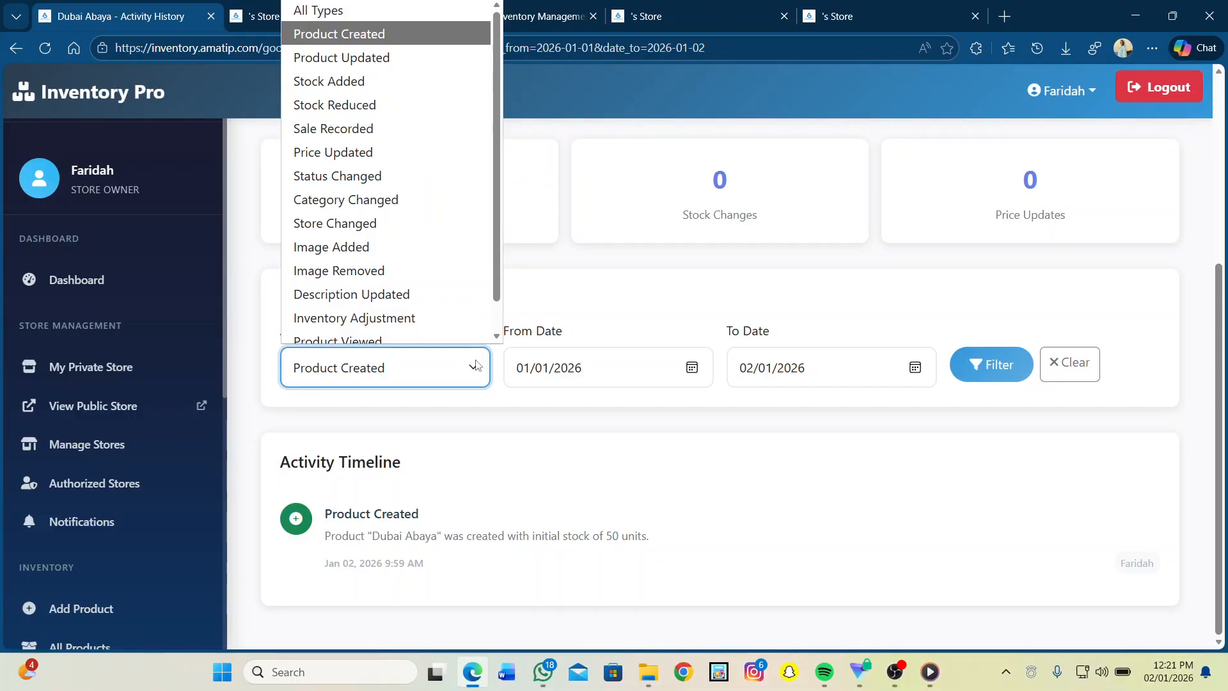
pyautogui.click(354, 310)
pyautogui.click(1009, 362)
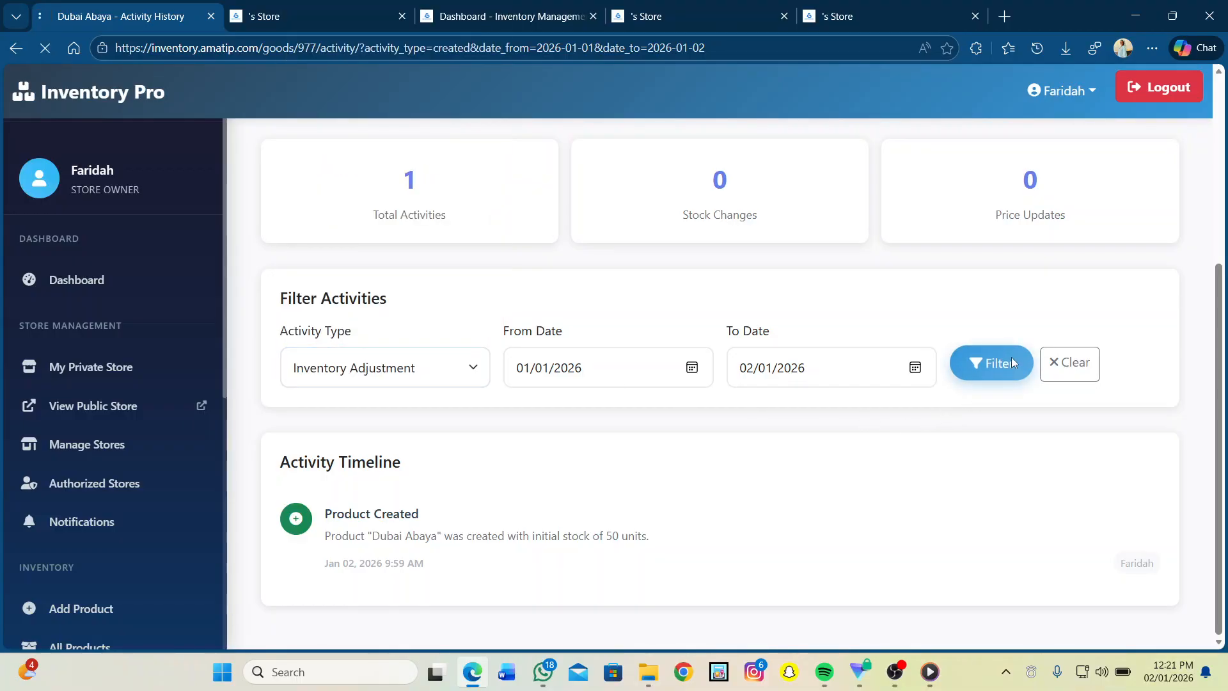
pyautogui.scroll(-5, 667, 365)
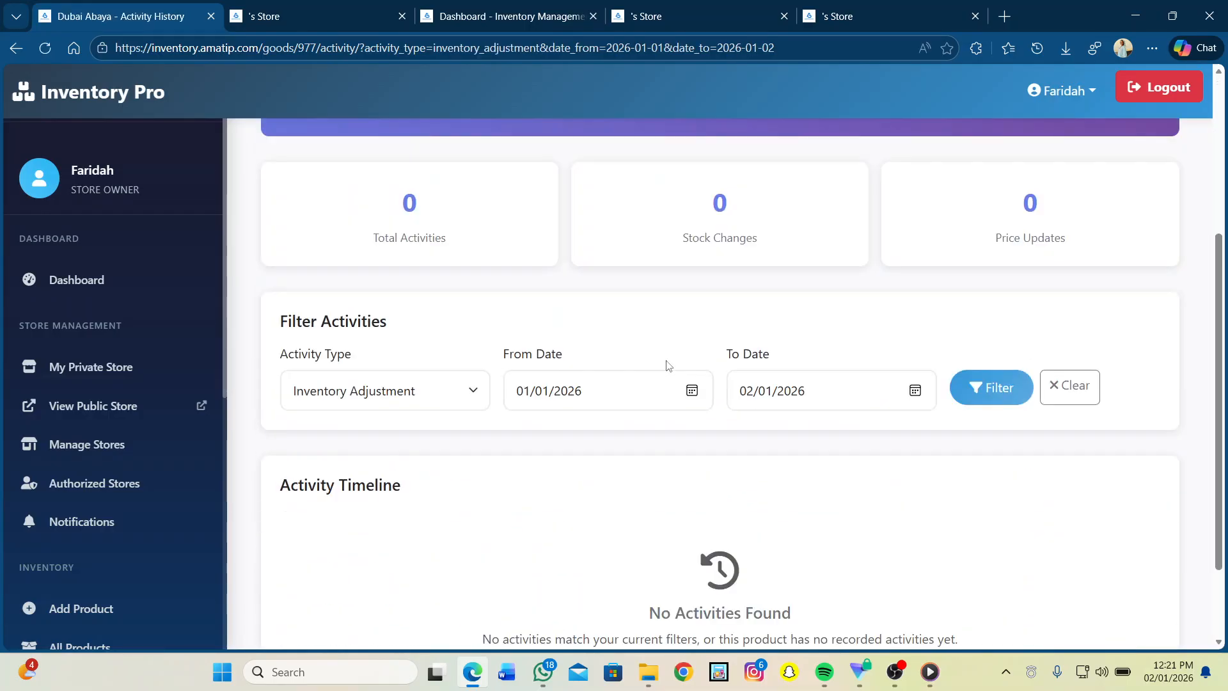
pyautogui.scroll(6, 667, 365)
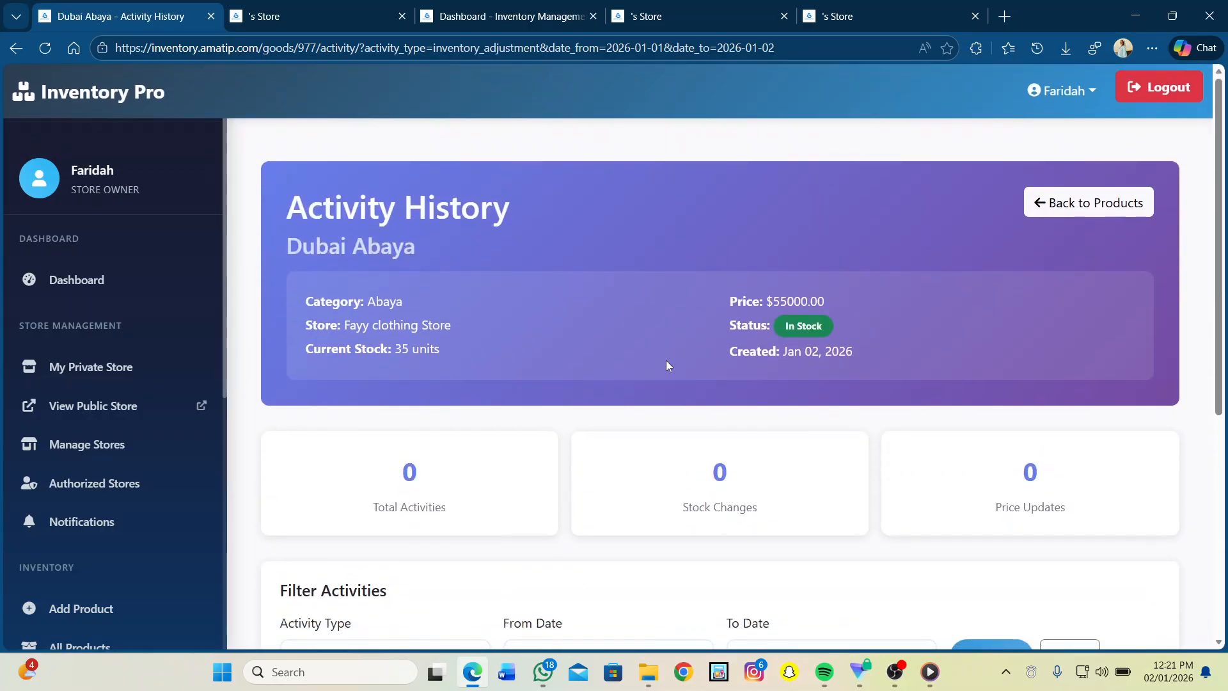
# Step: Open View Public Store from the dashboard's Quick Actions and browse its product cards
pyautogui.click(74, 282)
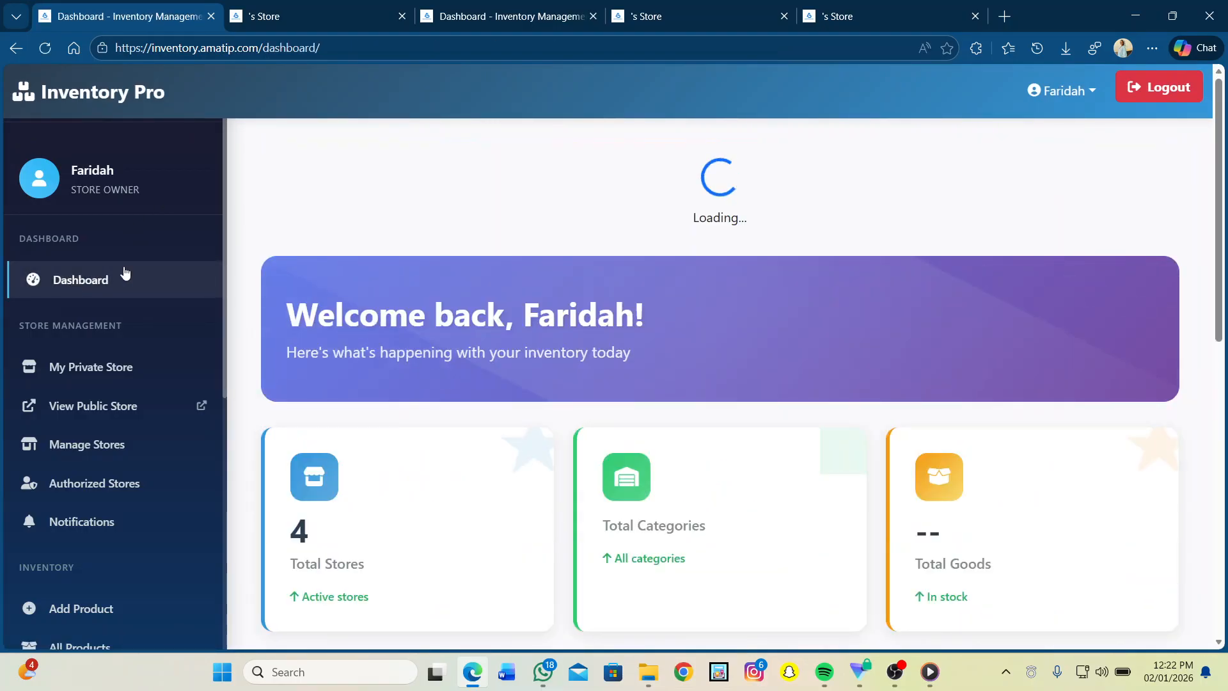
pyautogui.scroll(-5, 579, 442)
pyautogui.scroll(-2, 579, 442)
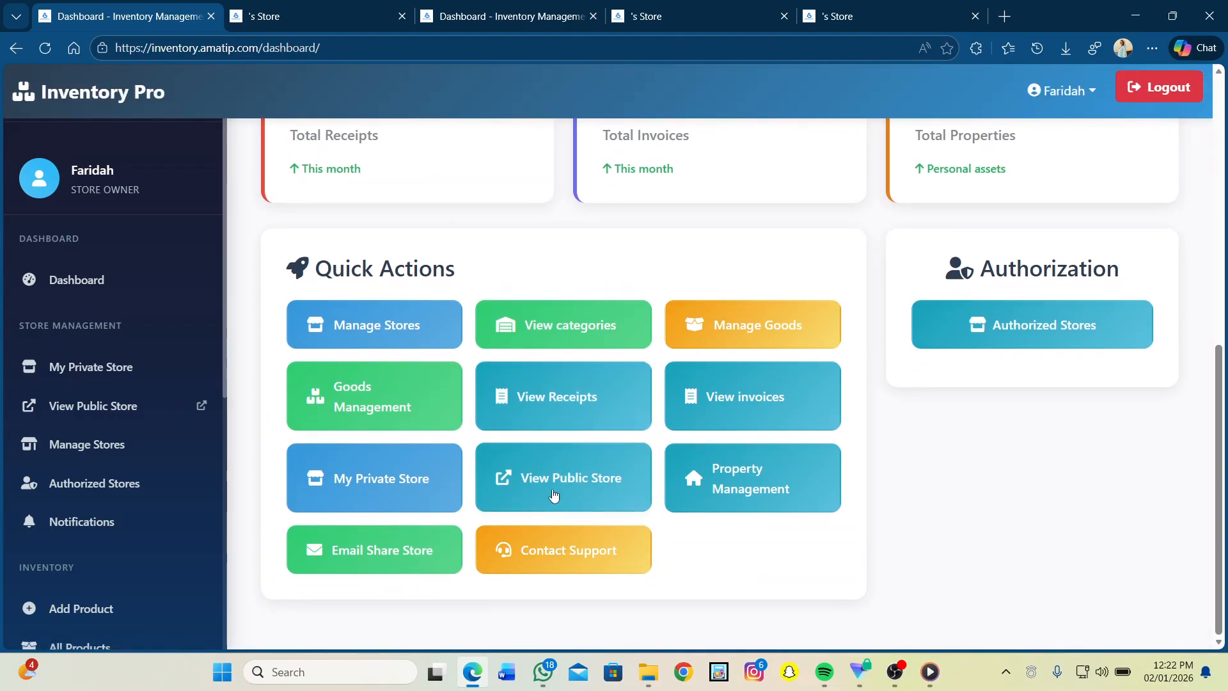
pyautogui.click(548, 486)
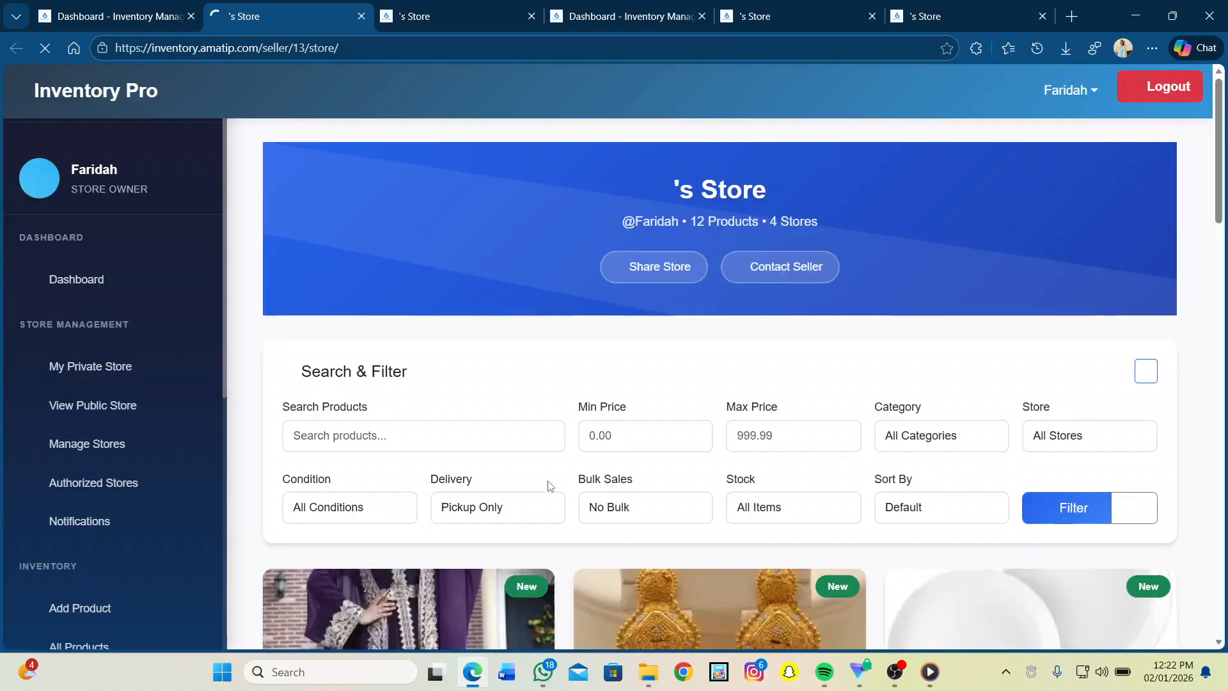
pyautogui.scroll(-5, 548, 486)
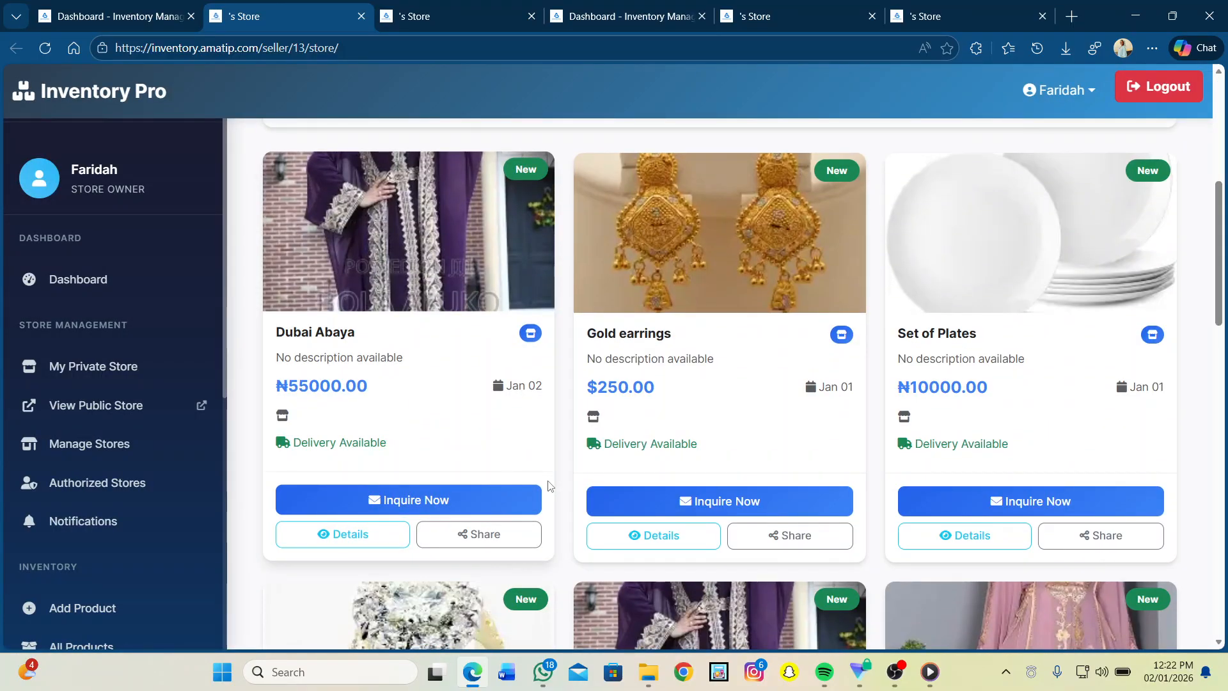
pyautogui.scroll(-5, 549, 486)
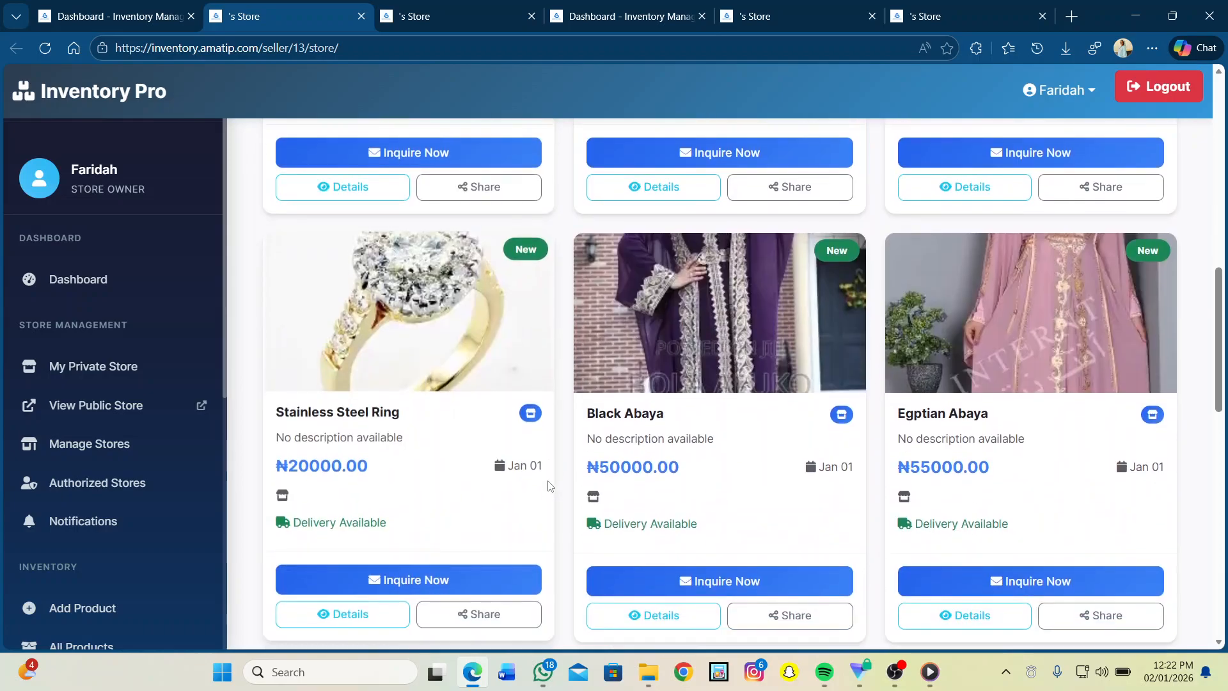
pyautogui.scroll(-1, 548, 486)
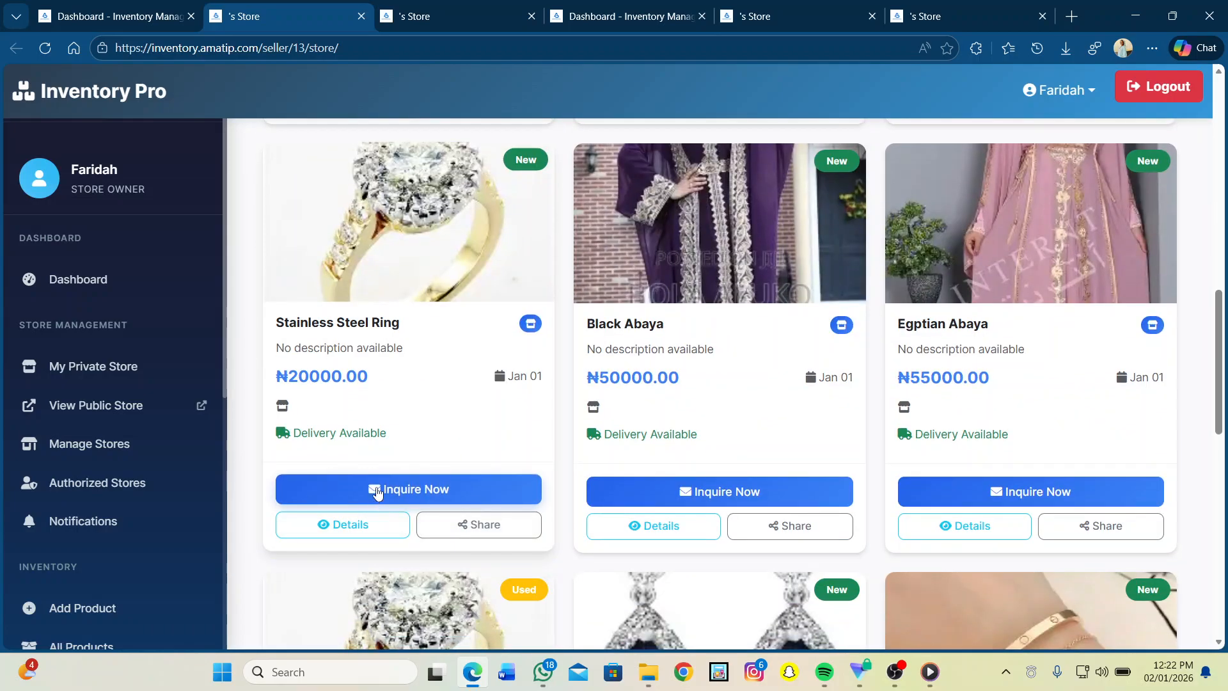
# Step: Preview the Stainless Steel Ring inquiry form, cancel it unsent, and return to the dashboard tab
pyautogui.click(376, 490)
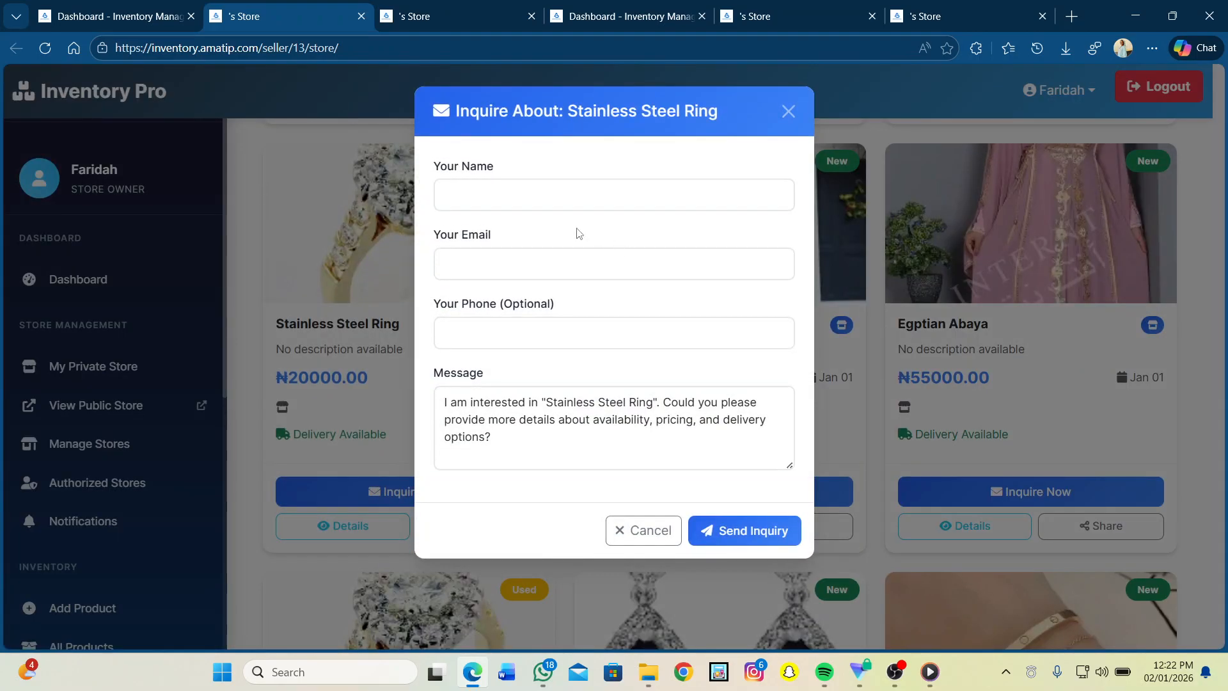
pyautogui.click(477, 196)
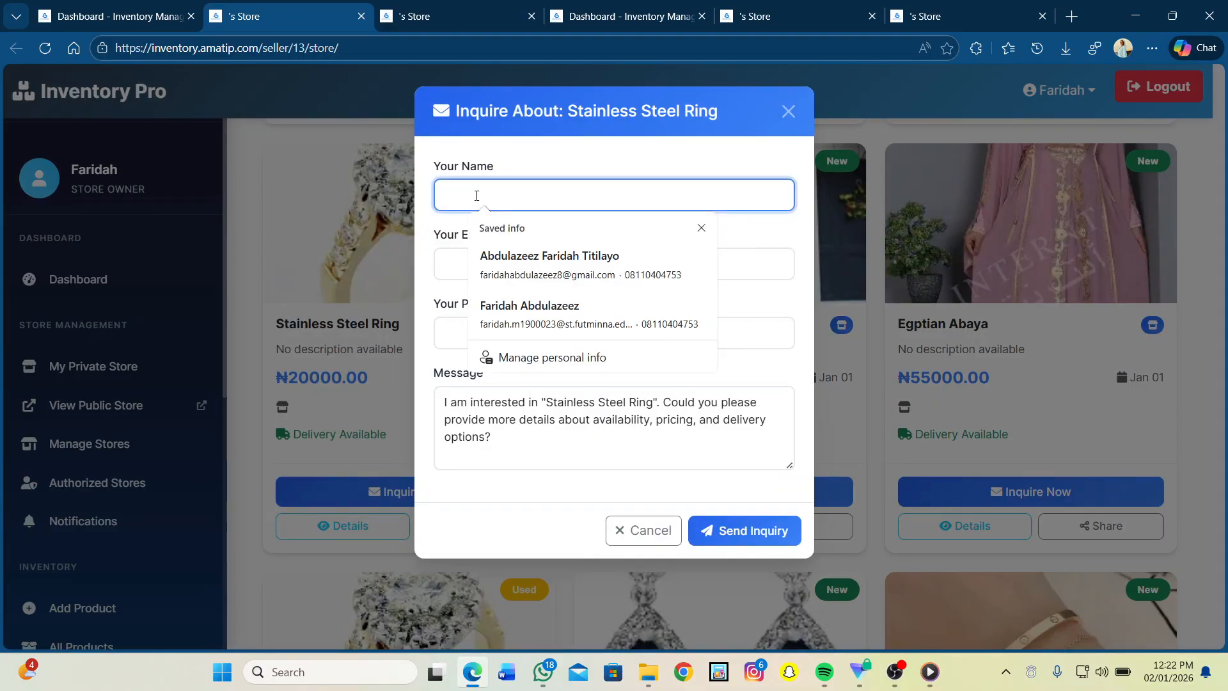
pyautogui.click(340, 378)
pyautogui.click(340, 379)
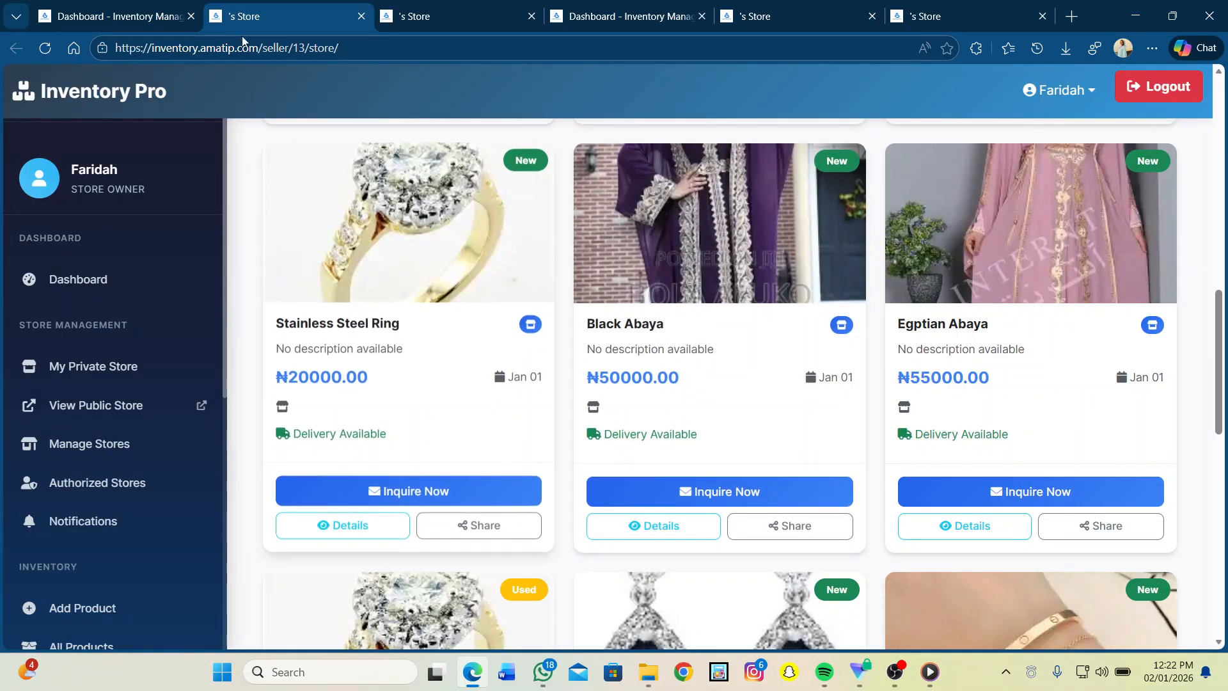
pyautogui.click(154, 18)
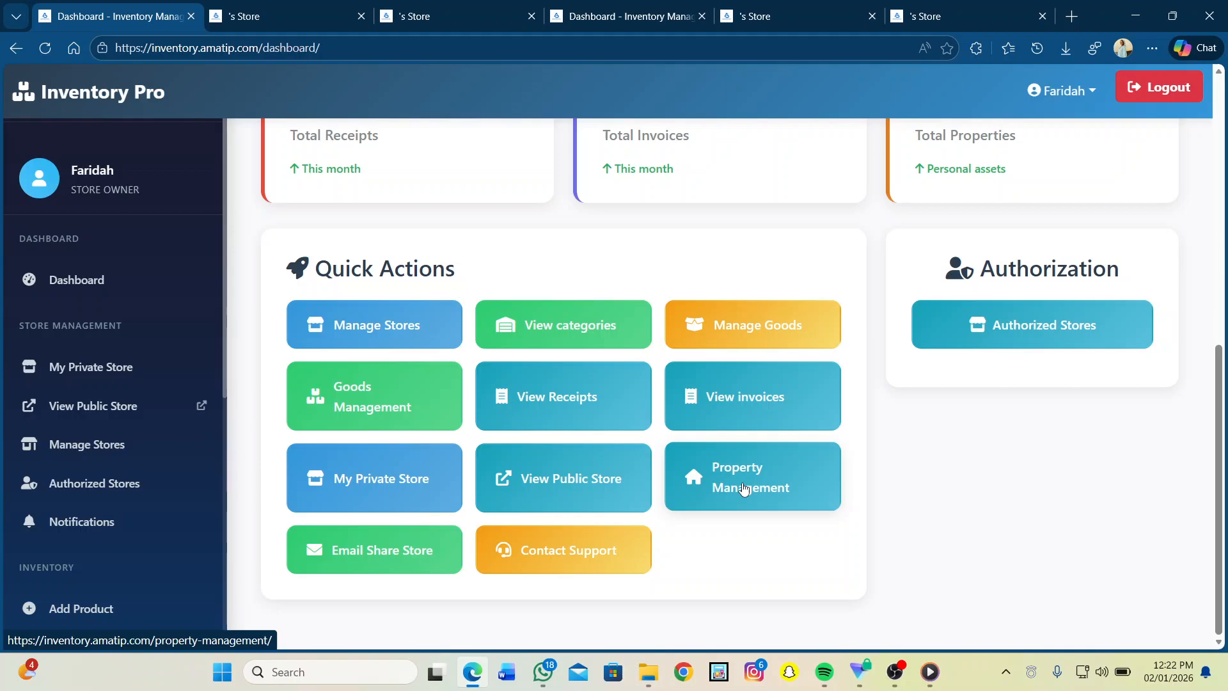
# Step: Under Email Share Store, select Fayy Kitchen Utensils store for sharing
pyautogui.scroll(-1, 744, 489)
pyautogui.click(376, 551)
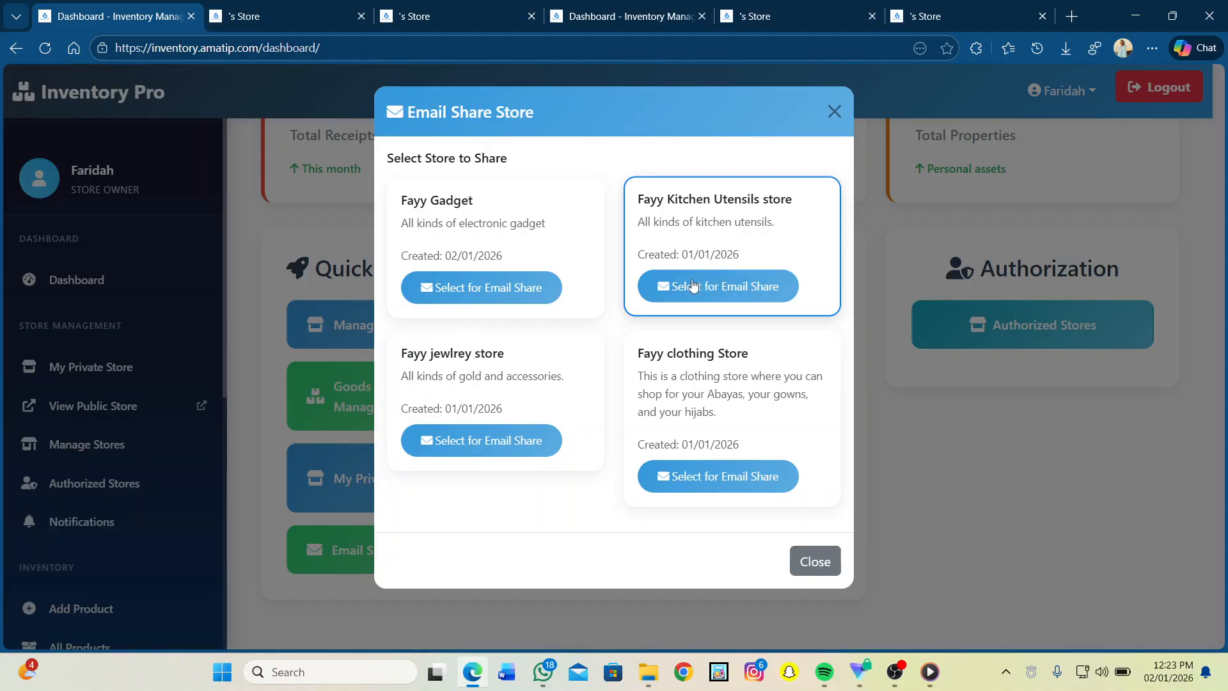
pyautogui.click(693, 286)
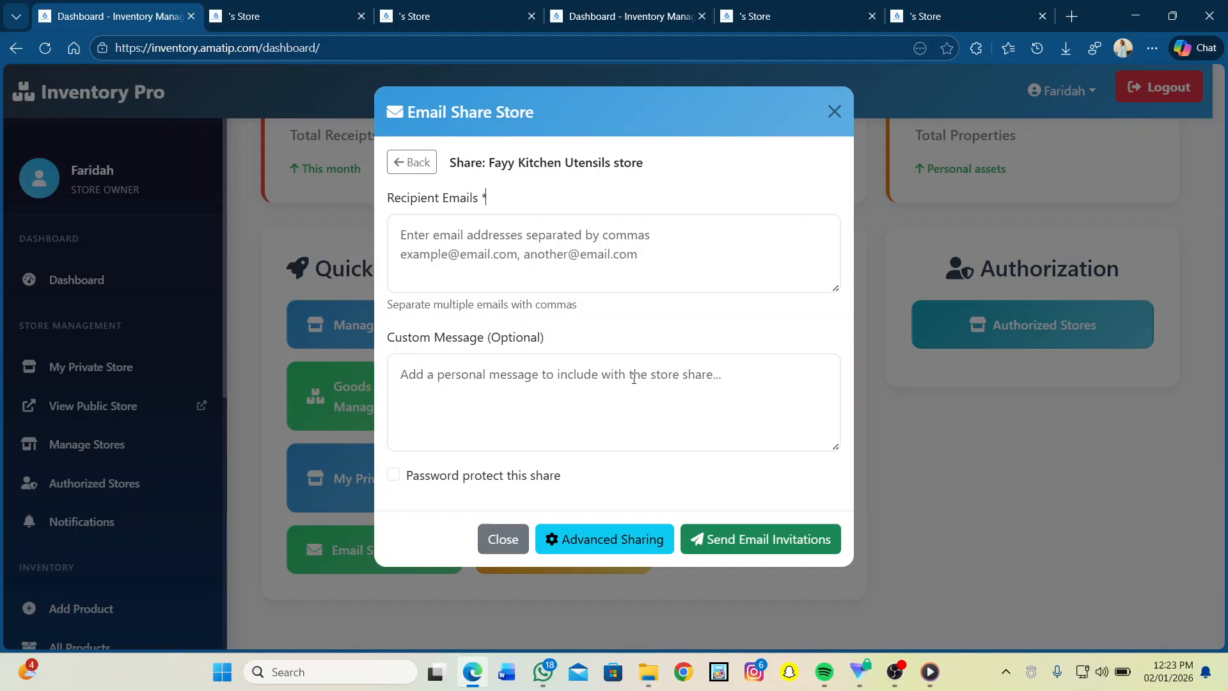
# Step: Enter the recipient's e-mail address and turn on password protection for the share
pyautogui.click(451, 258)
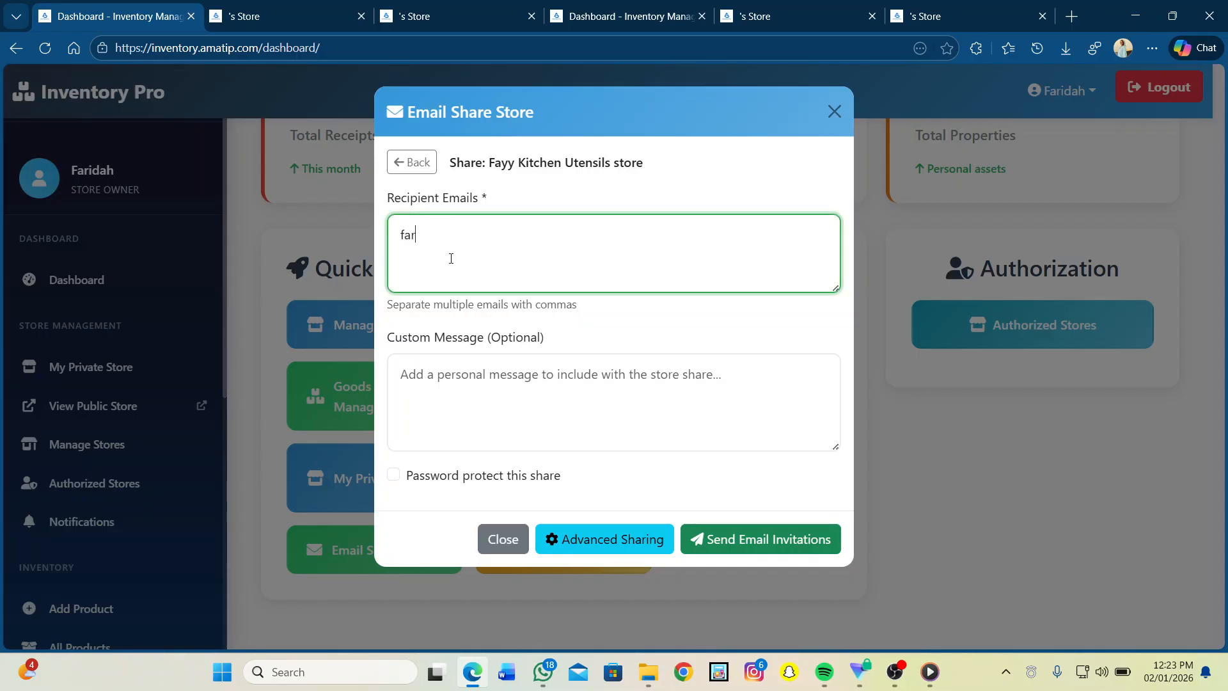
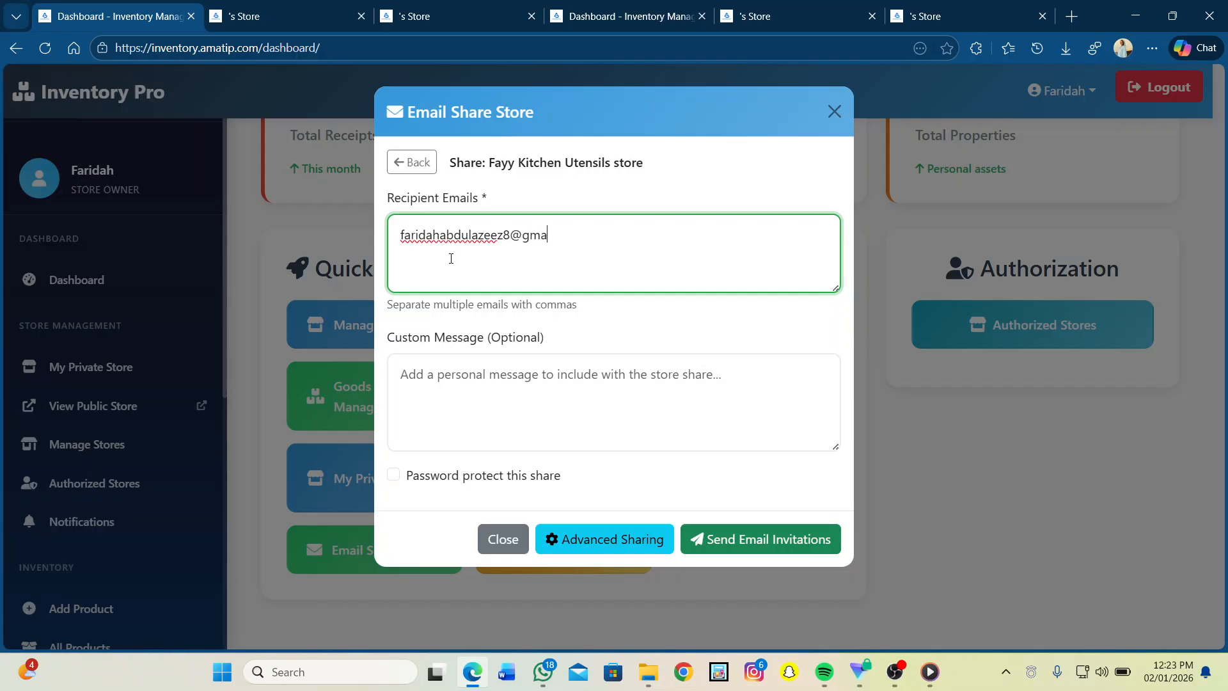
pyautogui.click(478, 383)
pyautogui.click(392, 478)
pyautogui.click(393, 477)
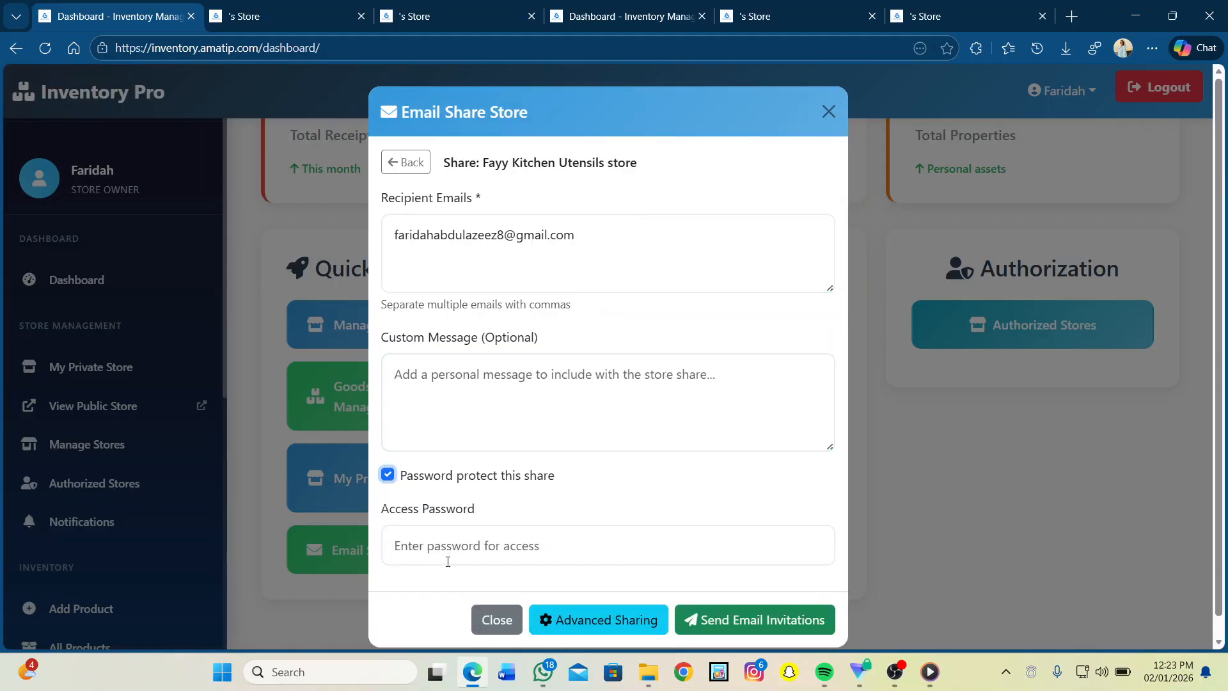
# Step: Set the access password and send the store share invitation
pyautogui.click(429, 553)
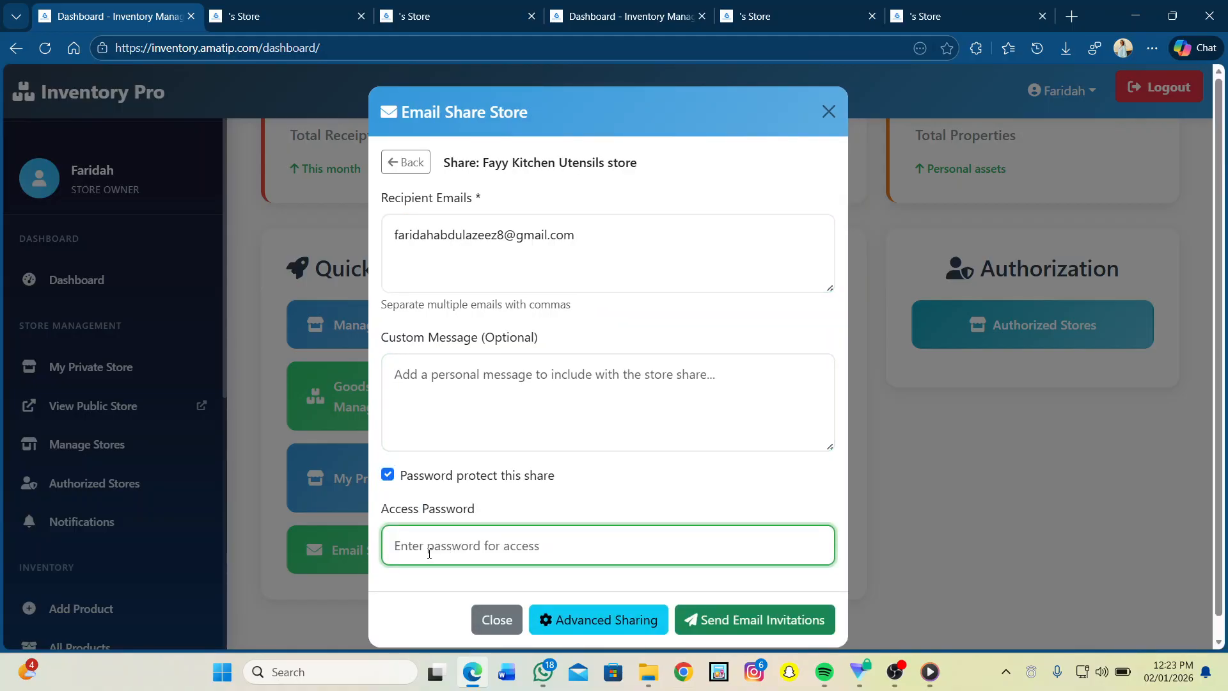
pyautogui.write('1234567')
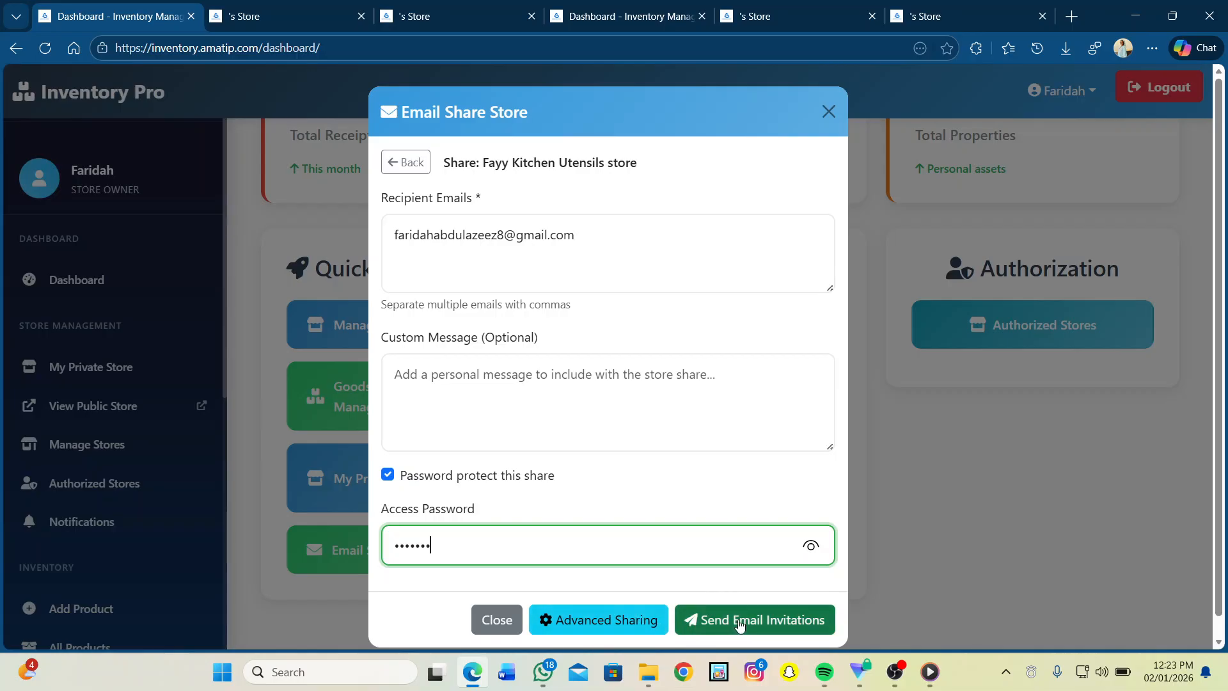
pyautogui.click(696, 620)
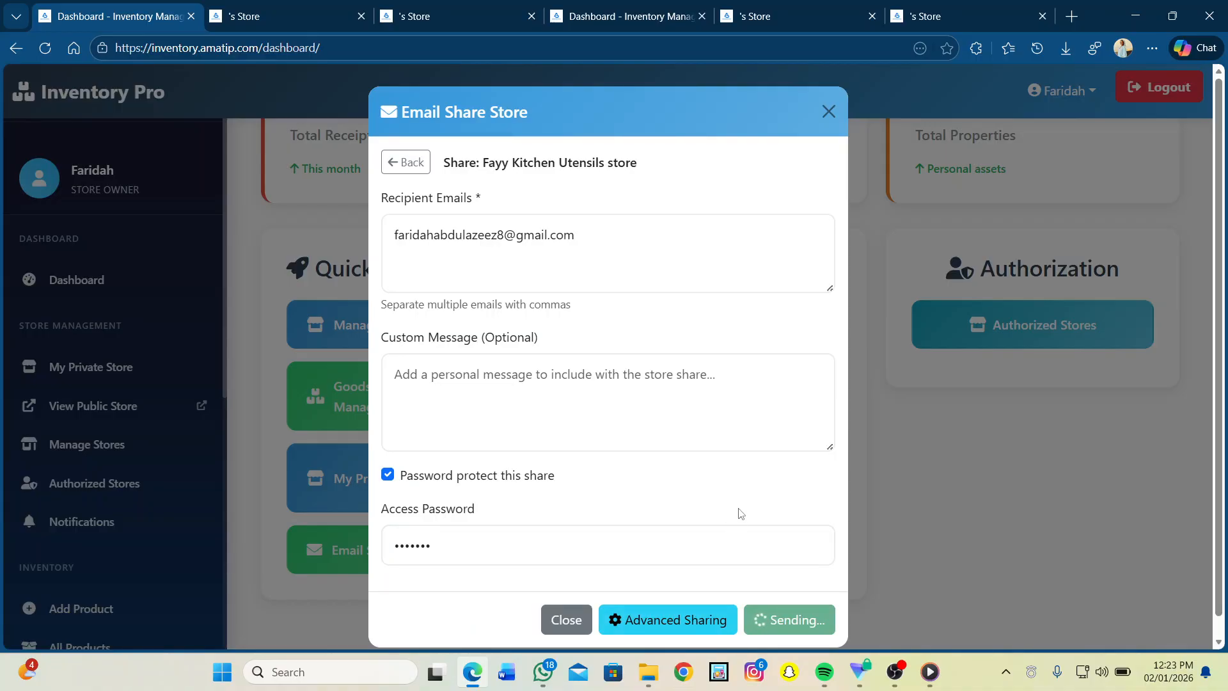
pyautogui.scroll(-2, 625, 562)
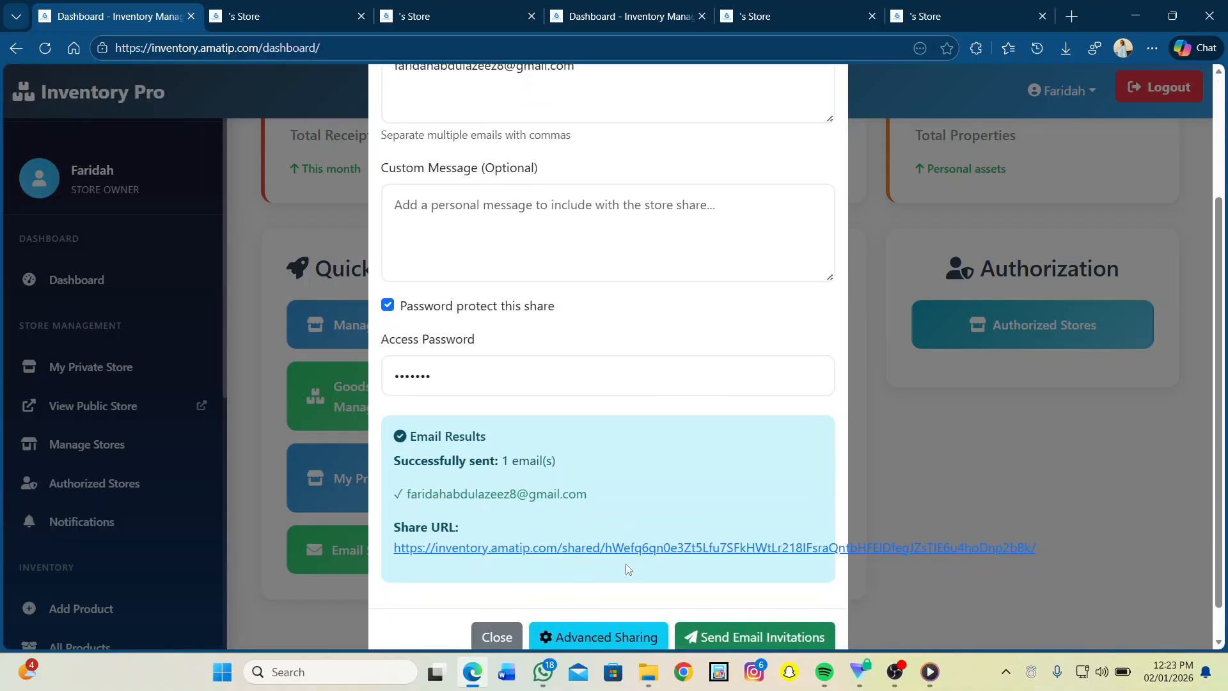
# Step: Open the share URL and unlock the Fayy Kitchen Utensils store with its access password
pyautogui.click(576, 550)
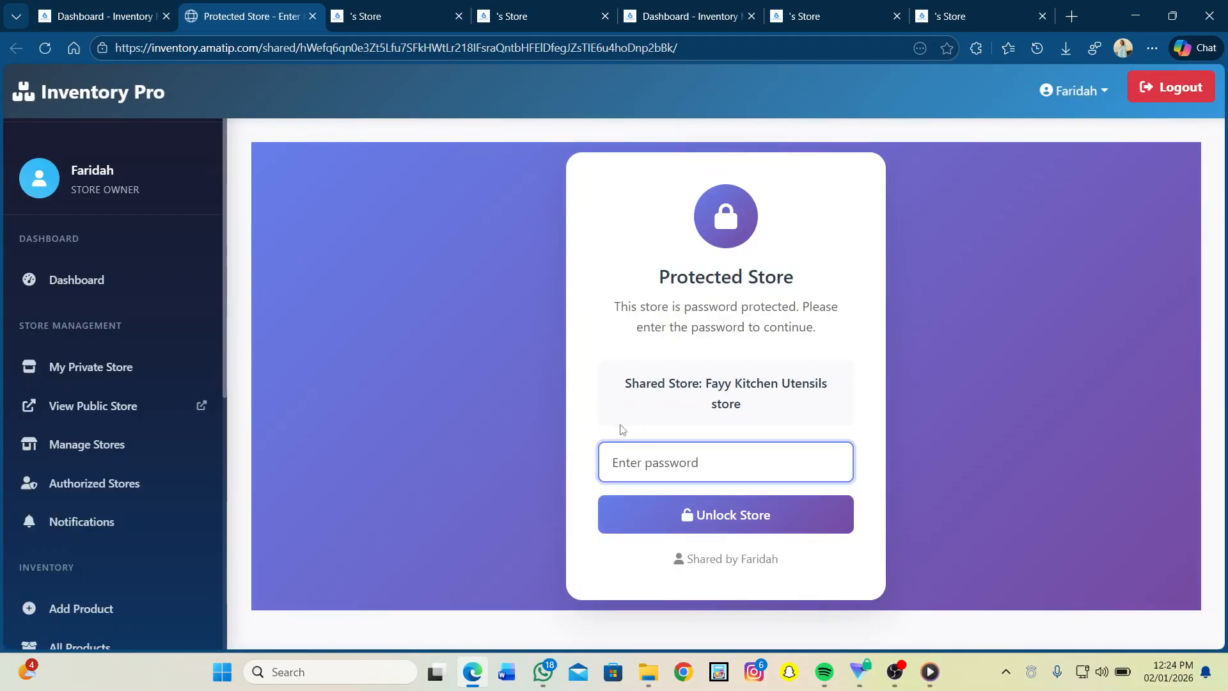
pyautogui.click(656, 470)
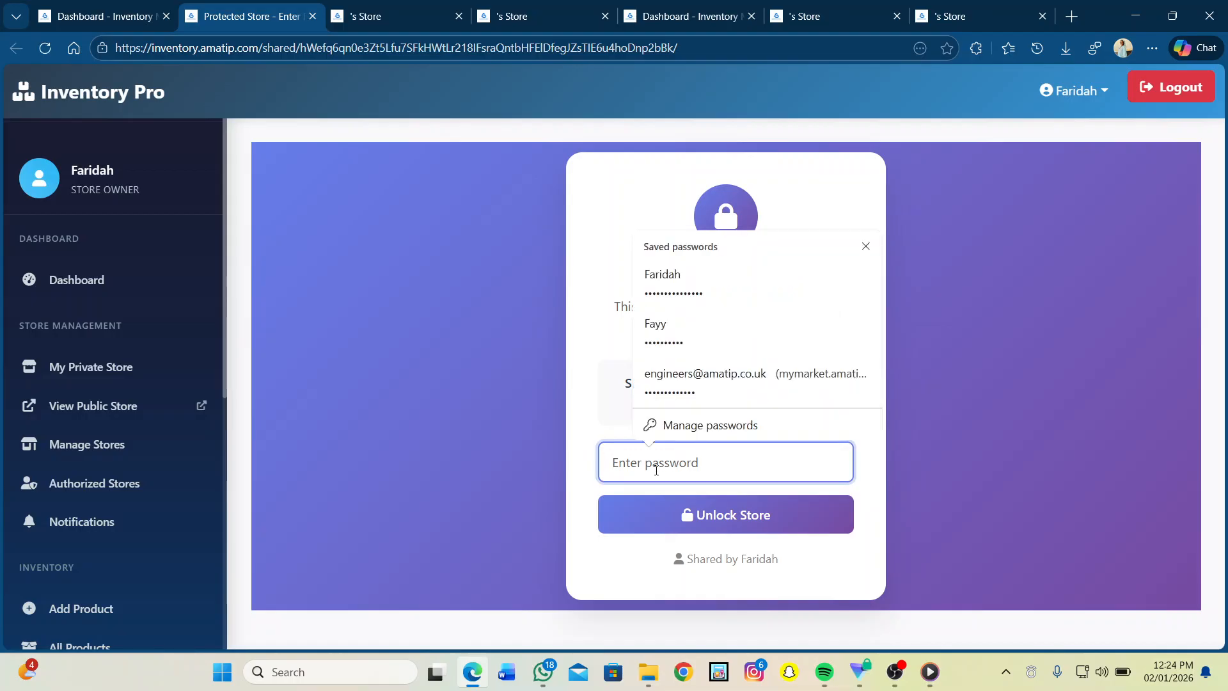
pyautogui.write('••')
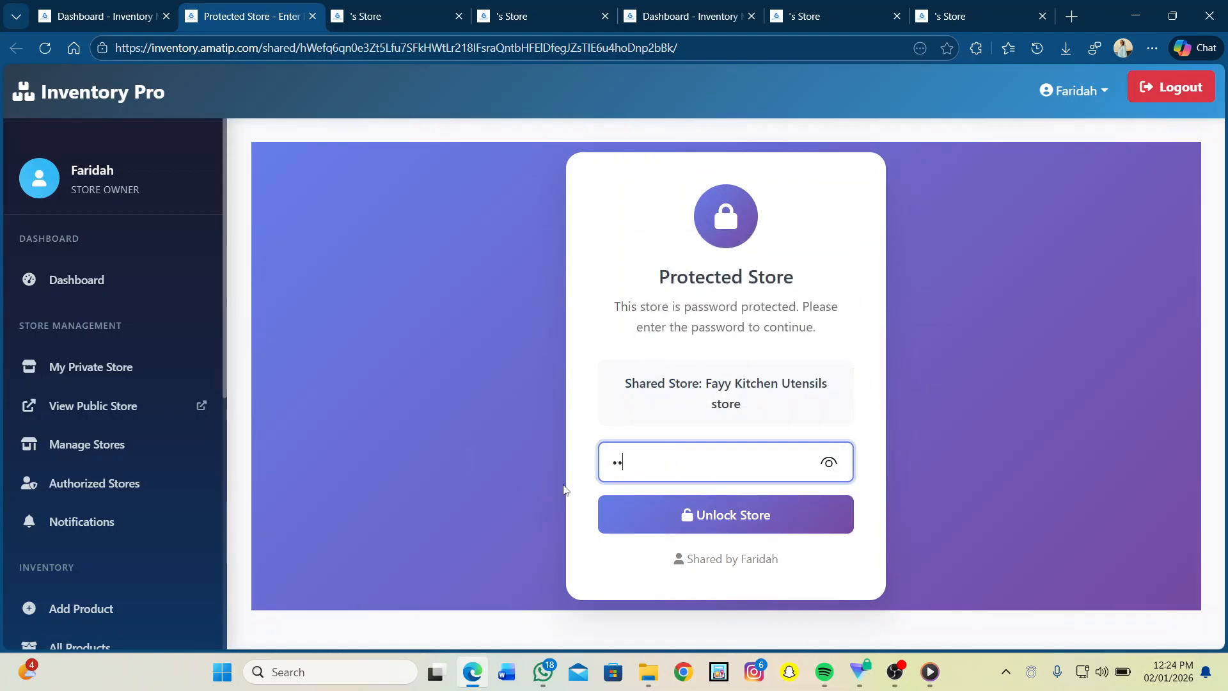
pyautogui.write('•••••')
pyautogui.click(692, 513)
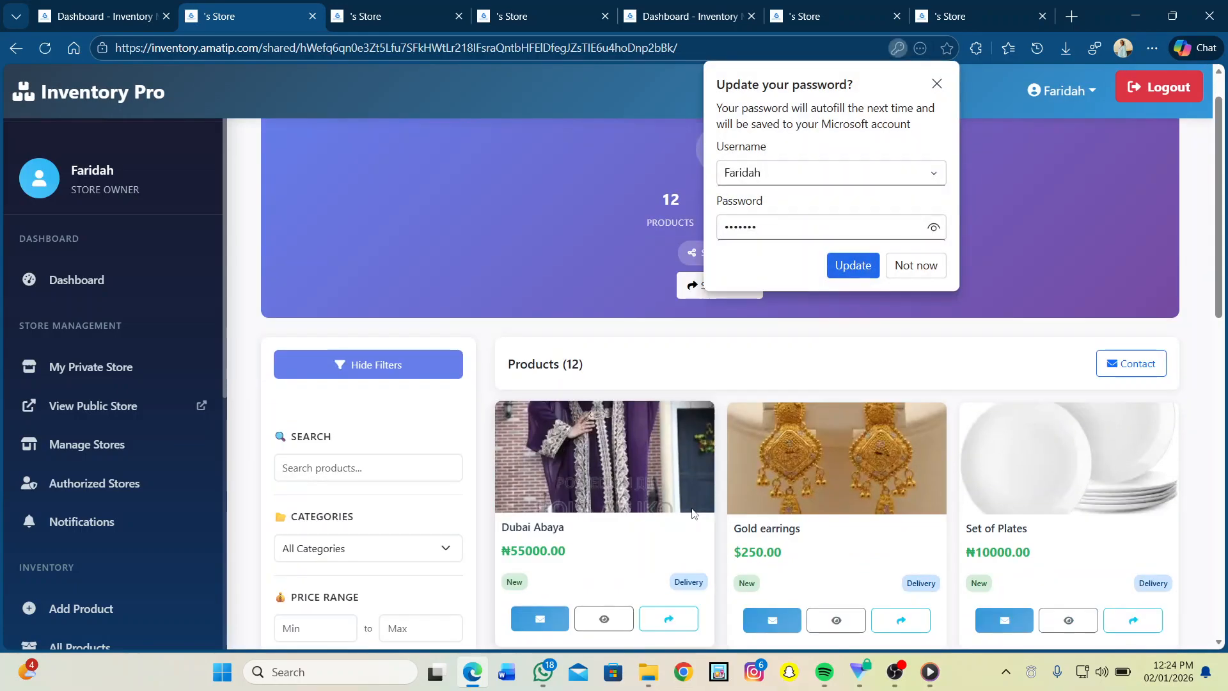
# Step: Decline Edge's password-saving offer and scroll through the shared store's products
pyautogui.scroll(-3, 693, 512)
pyautogui.click(921, 265)
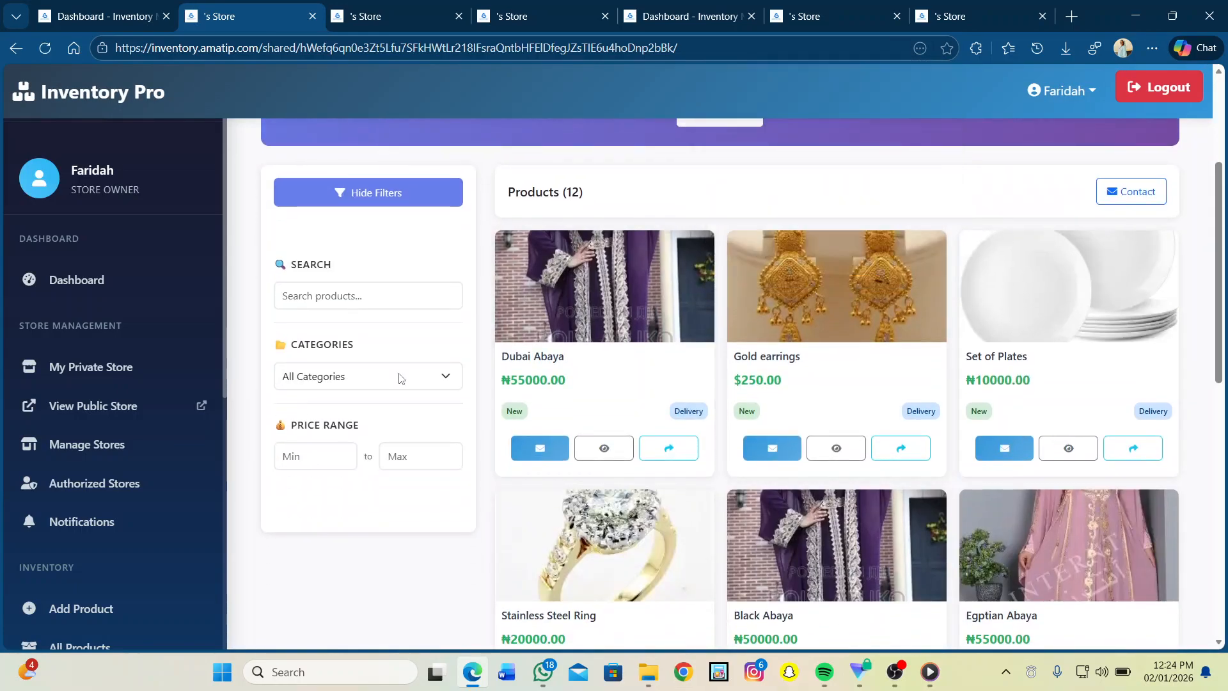
pyautogui.scroll(-8, 701, 376)
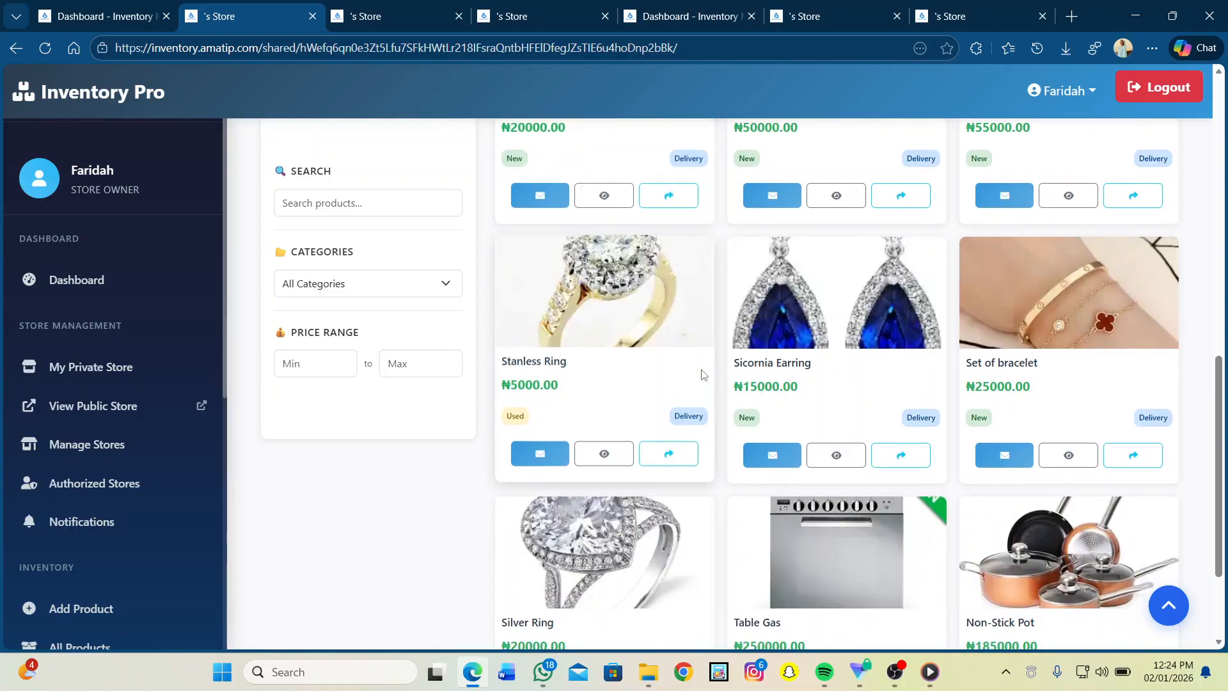
pyautogui.scroll(-3, 701, 374)
pyautogui.scroll(14, 702, 374)
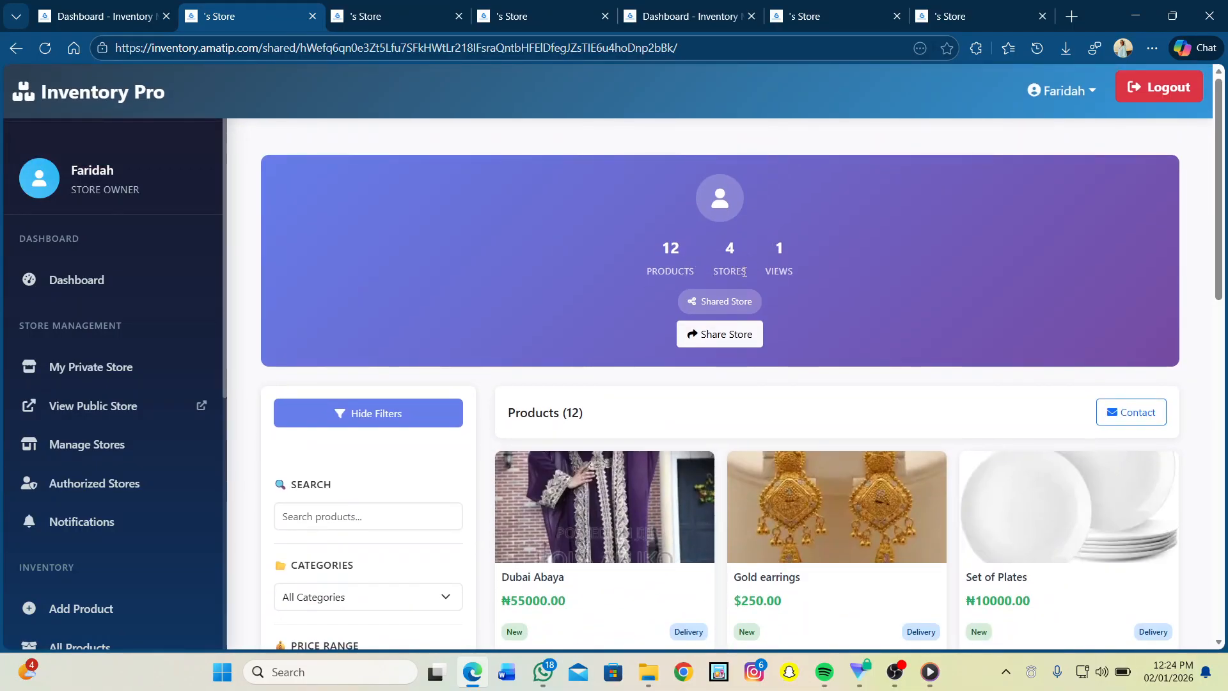
pyautogui.scroll(-2, 501, 310)
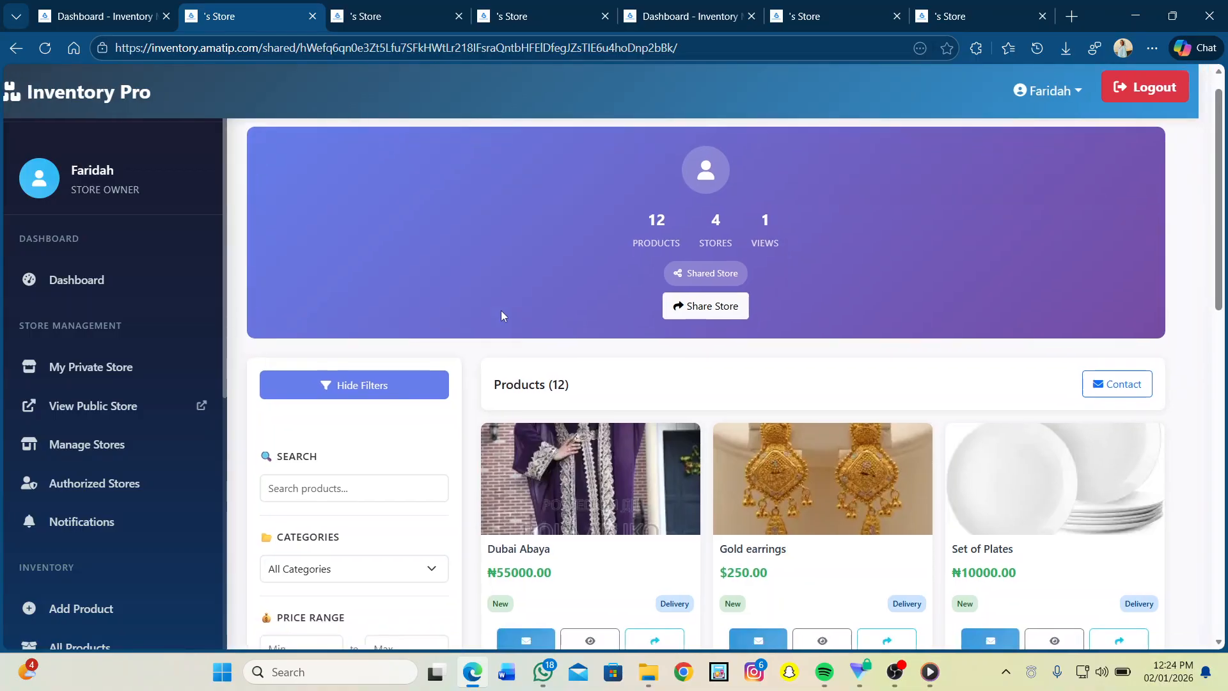
# Step: Back on the Dashboard tab, close the email share dialog and decline Edge's password update
pyautogui.click(80, 5)
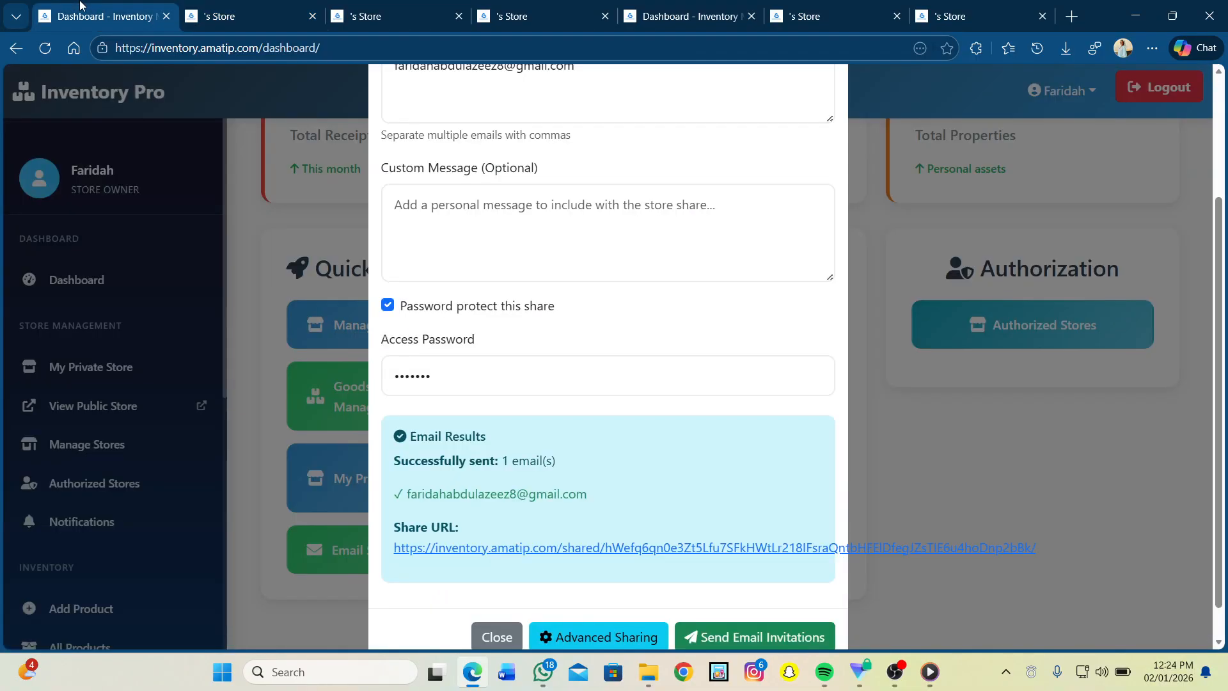
pyautogui.click(494, 648)
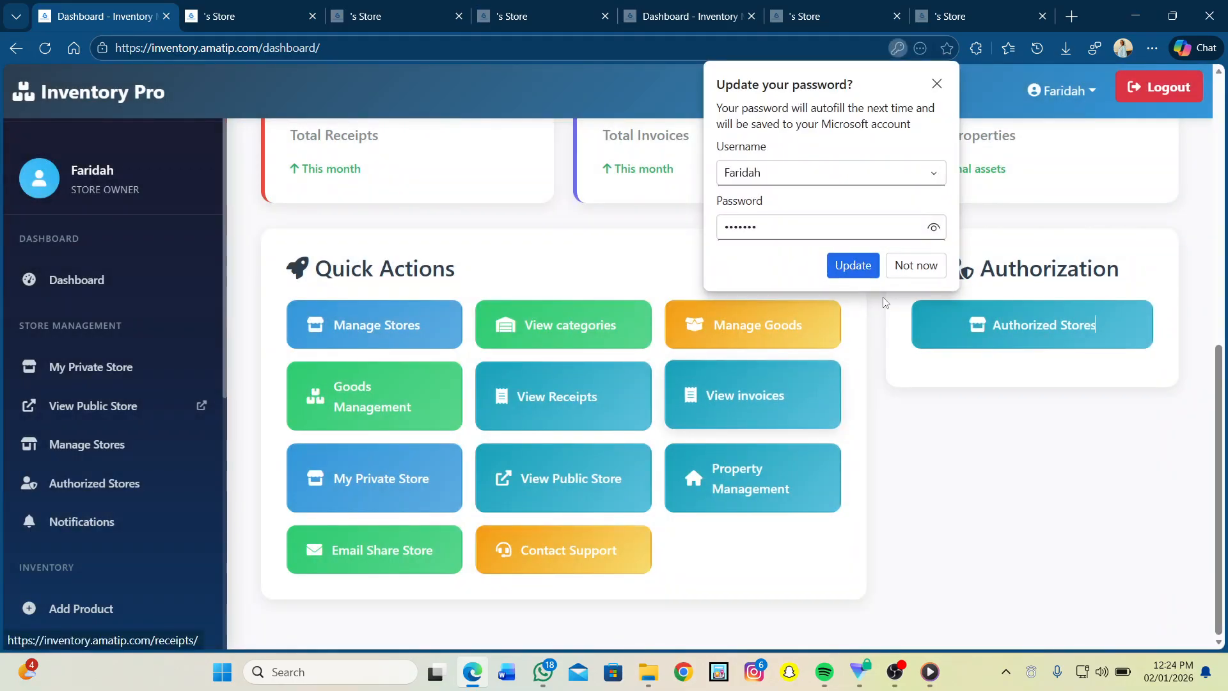
pyautogui.click(907, 277)
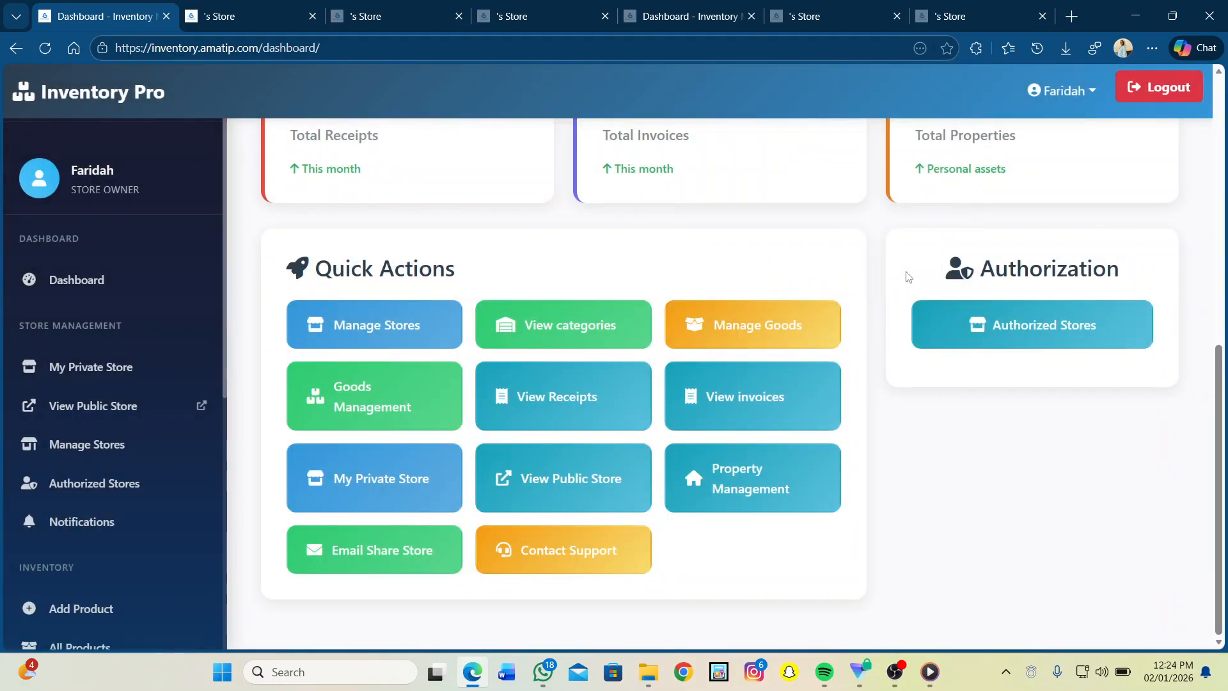
# Step: Open Contact Support and scroll through its support cards, message form and FAQ
pyautogui.click(546, 549)
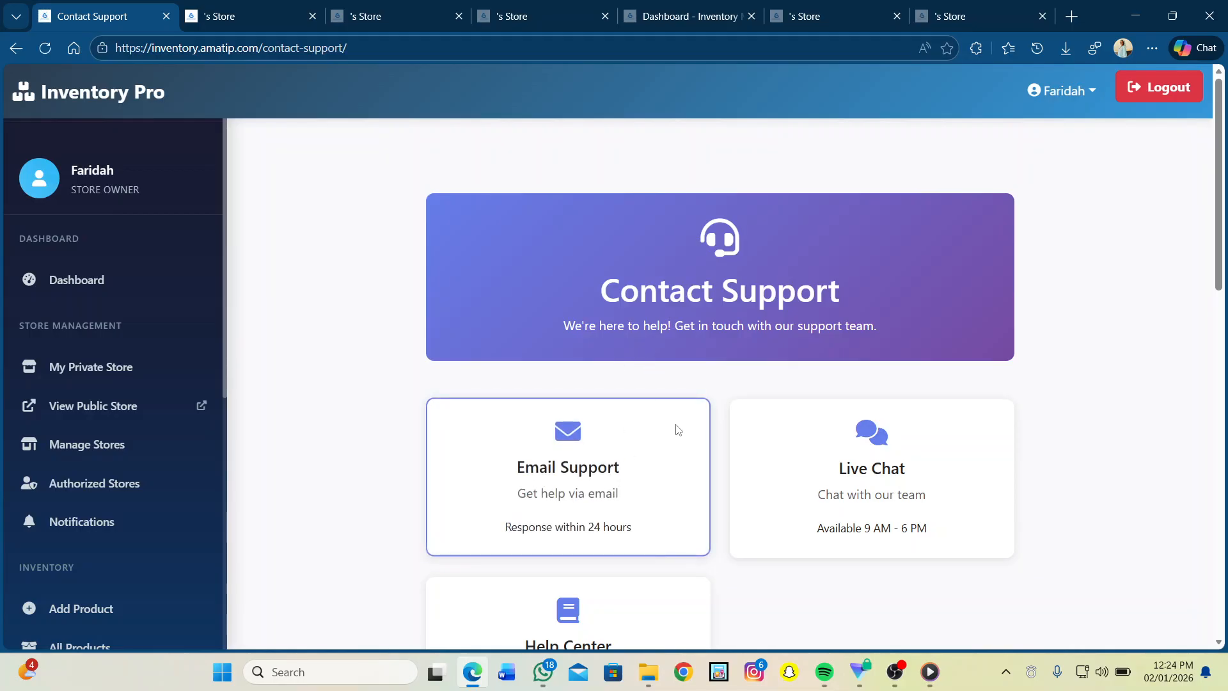
pyautogui.scroll(-4, 678, 429)
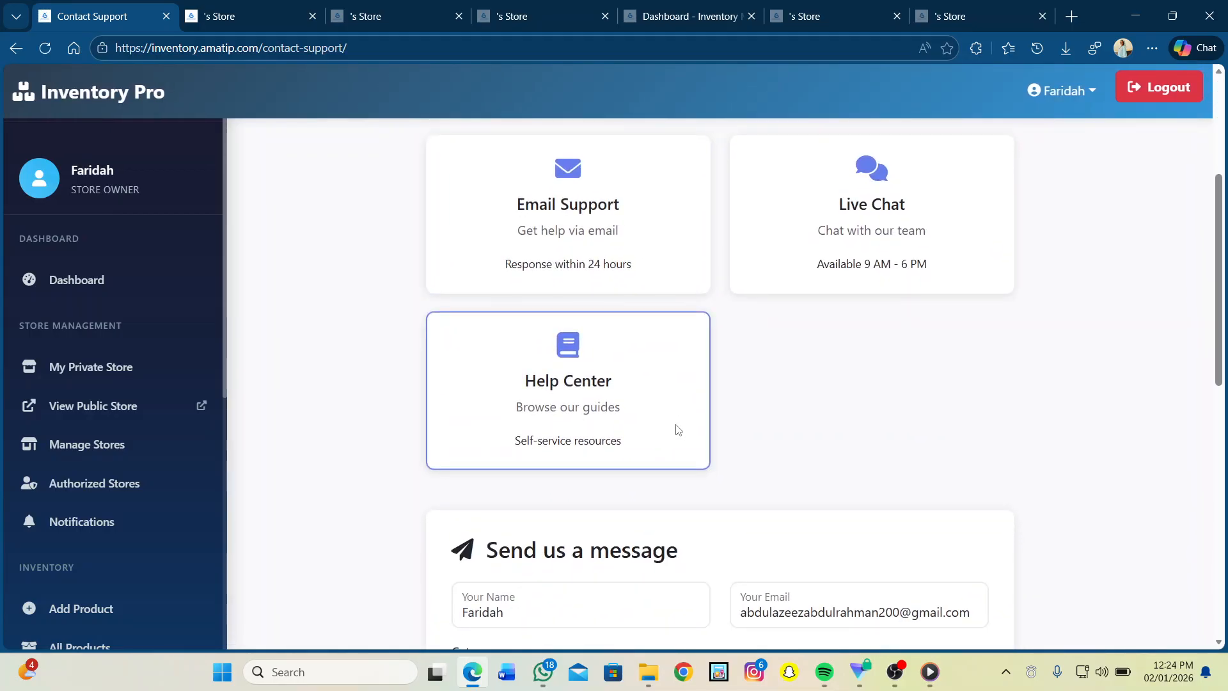
pyautogui.scroll(-3, 678, 430)
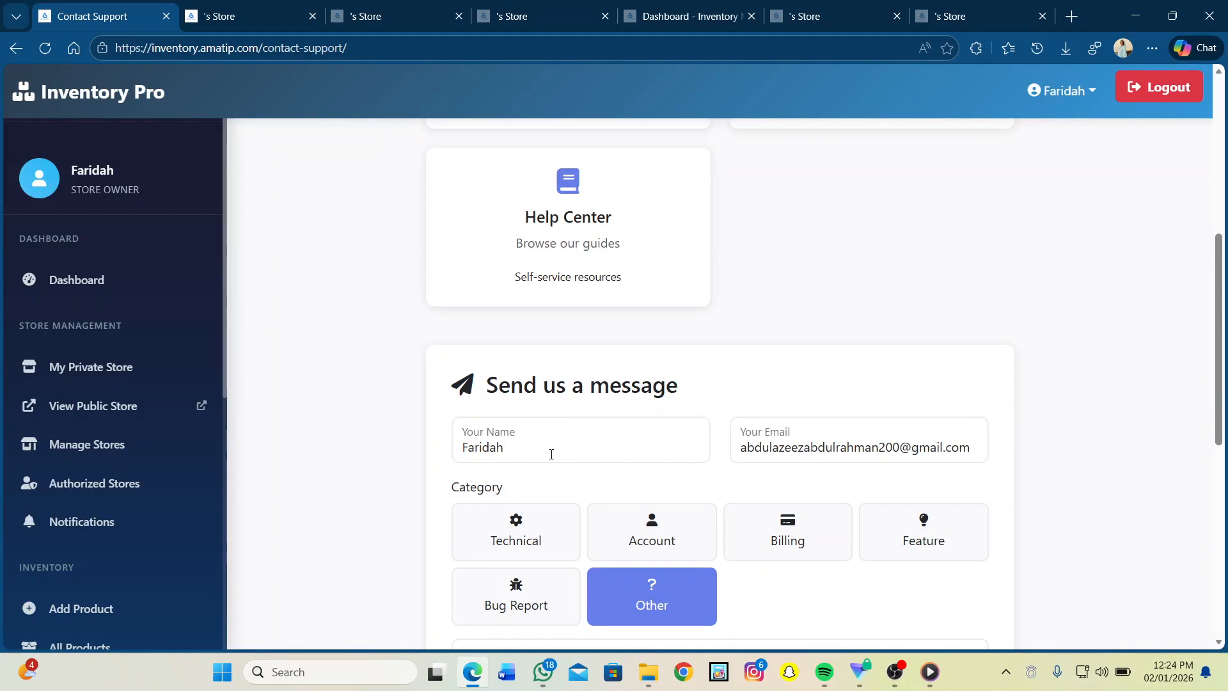
pyautogui.scroll(-1, 551, 456)
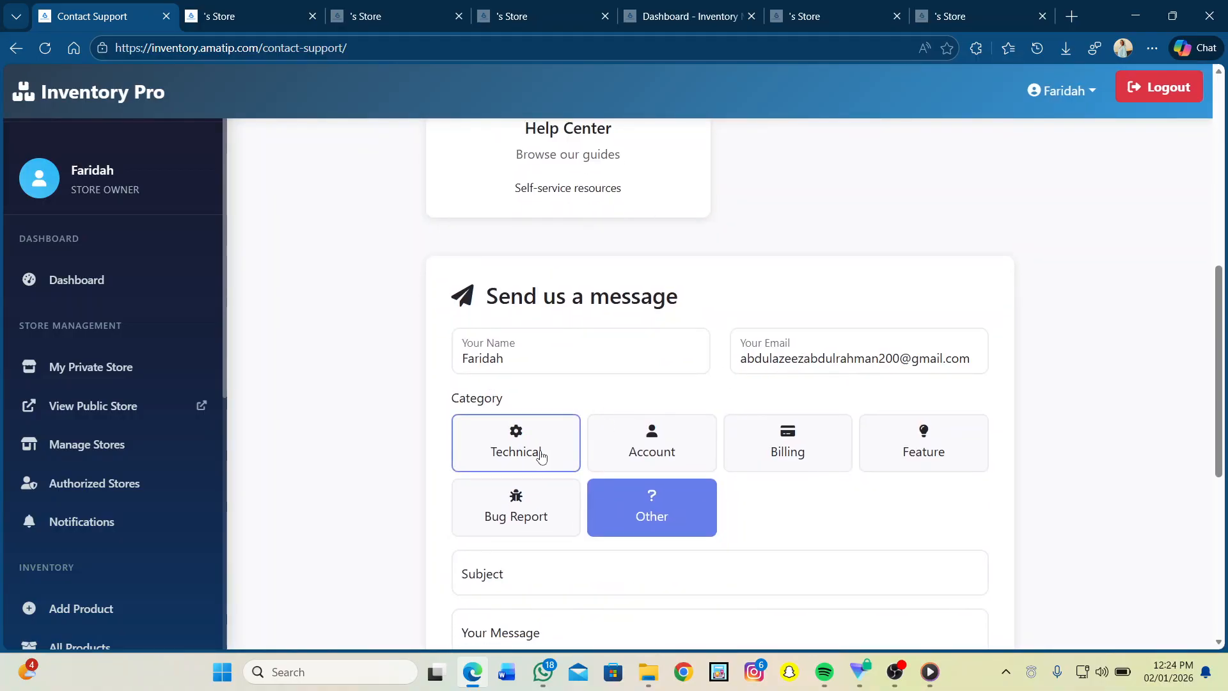
pyautogui.scroll(-2, 704, 442)
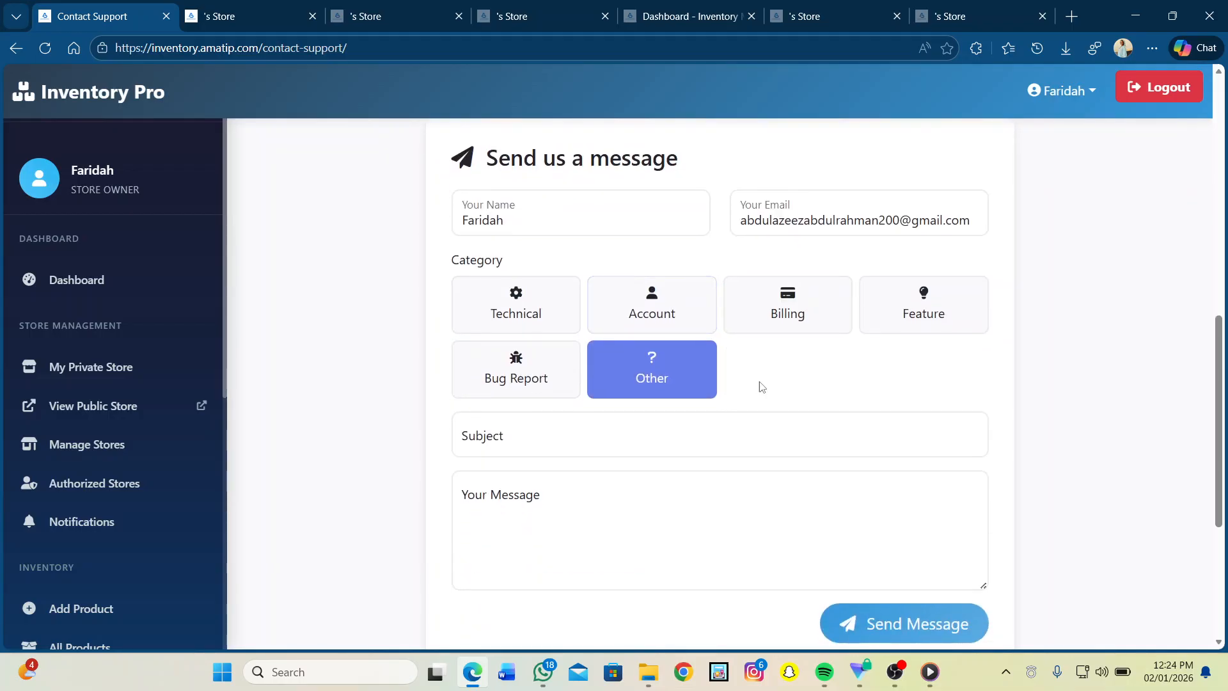
pyautogui.scroll(-5, 496, 448)
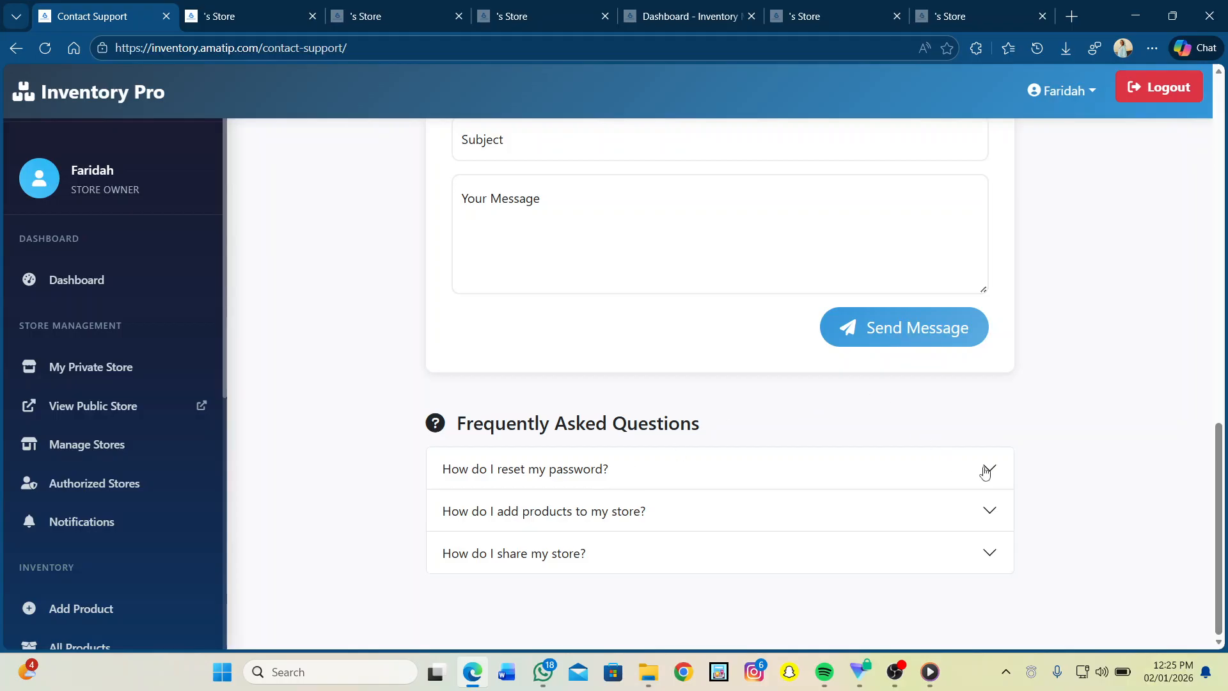
# Step: Expand the FAQ answers on resetting a password, adding products and sharing a store
pyautogui.click(989, 470)
pyautogui.scroll(-1, 988, 472)
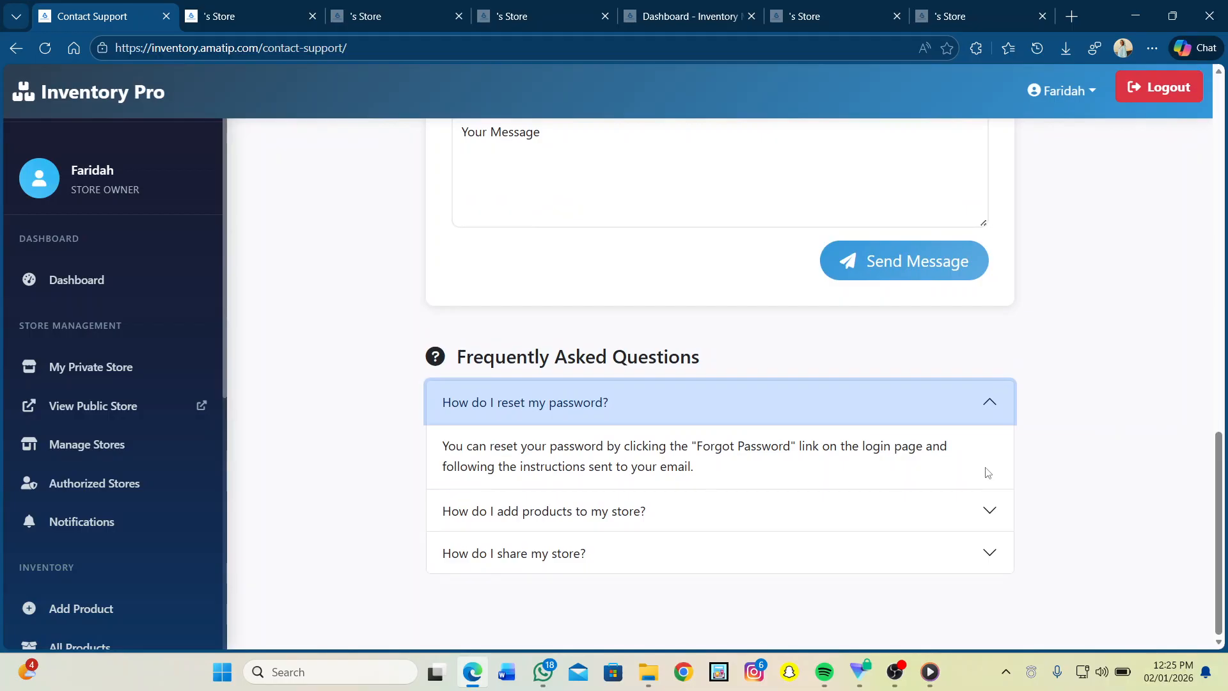
pyautogui.click(993, 514)
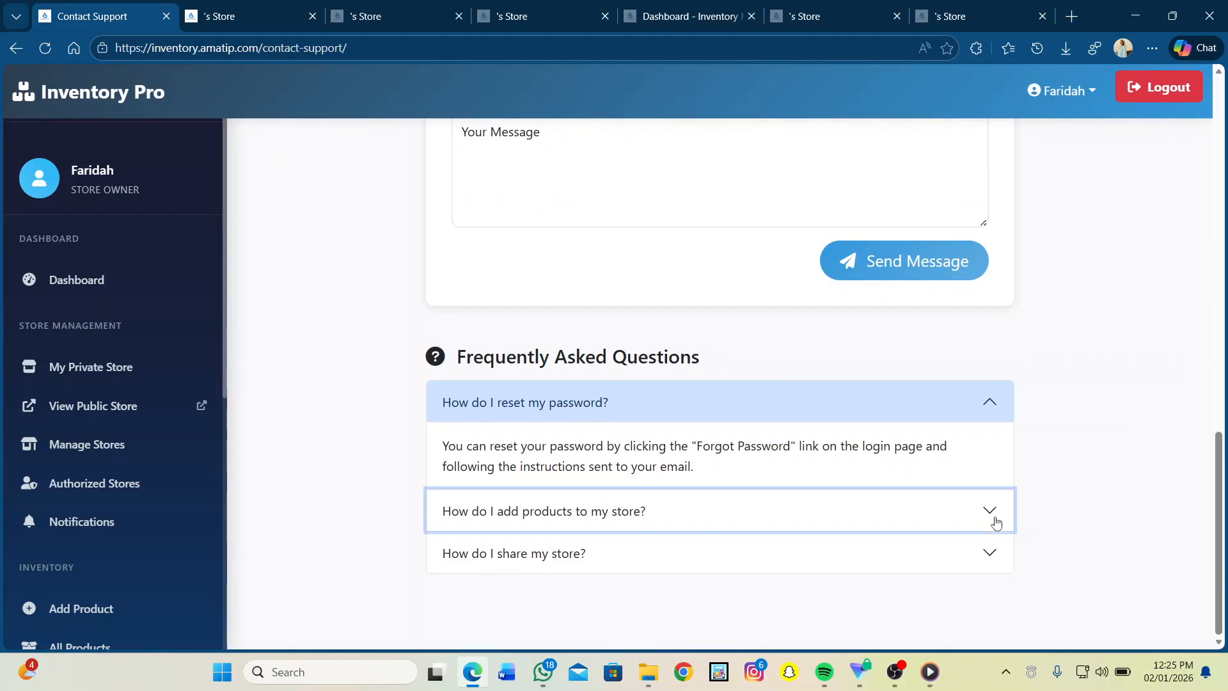
pyautogui.click(990, 556)
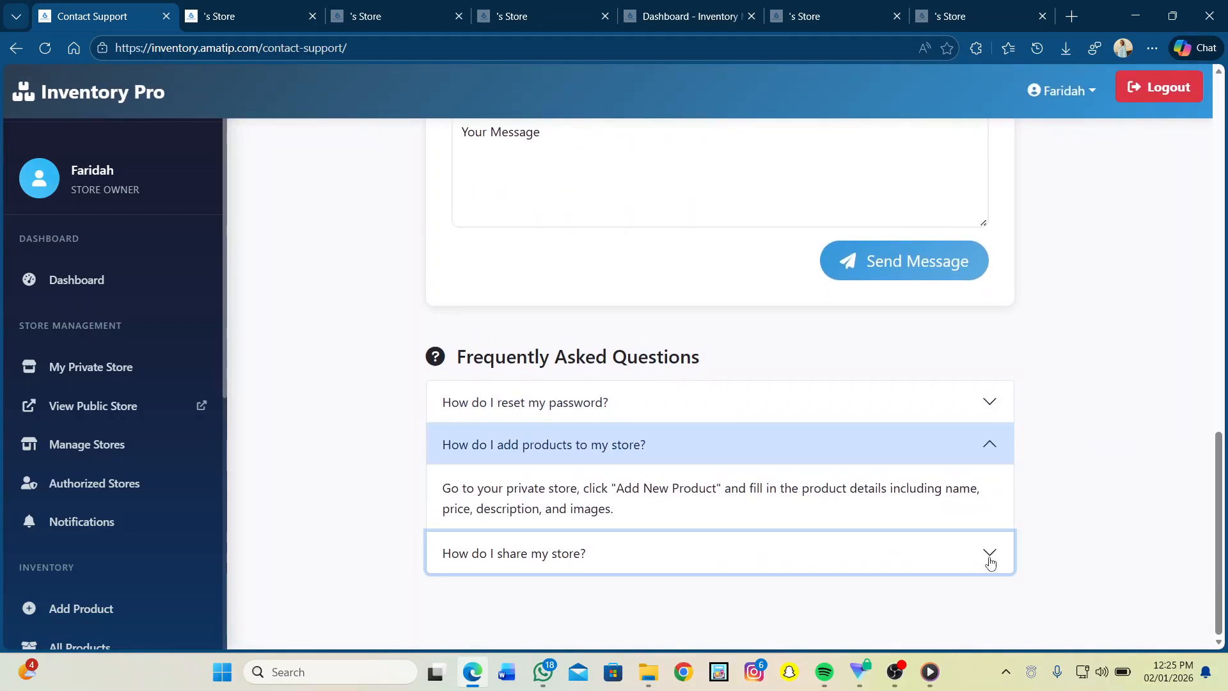
pyautogui.scroll(3, 368, 304)
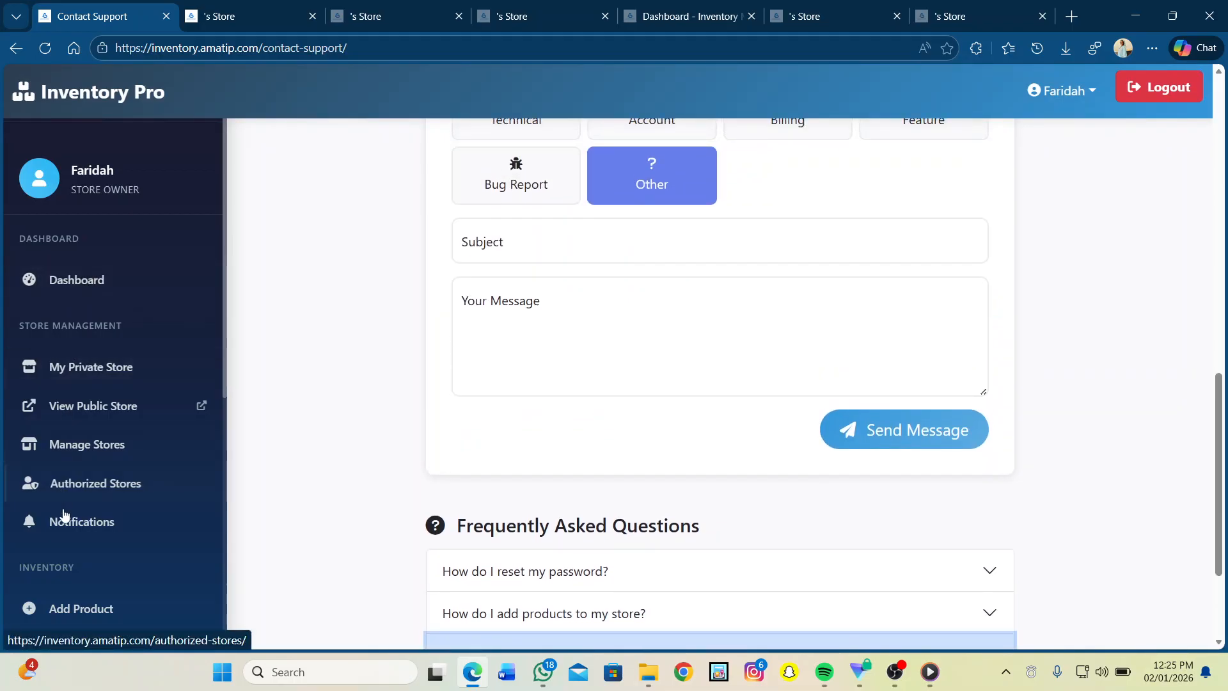
pyautogui.scroll(8, 80, 271)
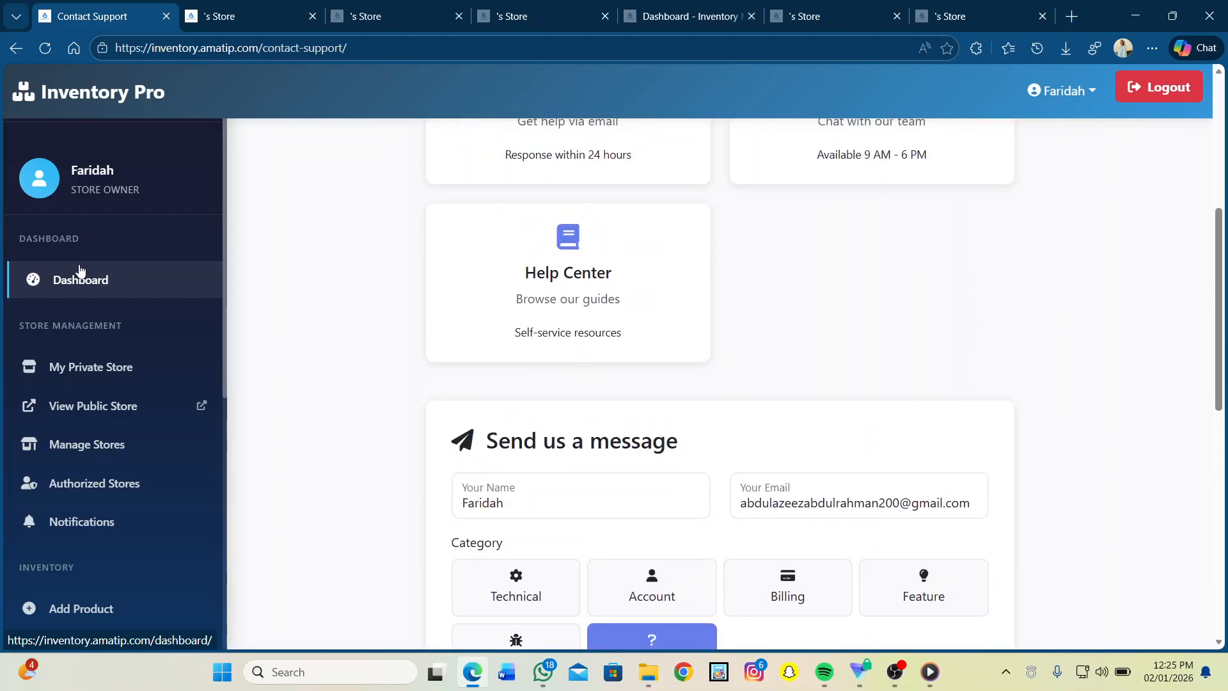
pyautogui.scroll(-2, 80, 271)
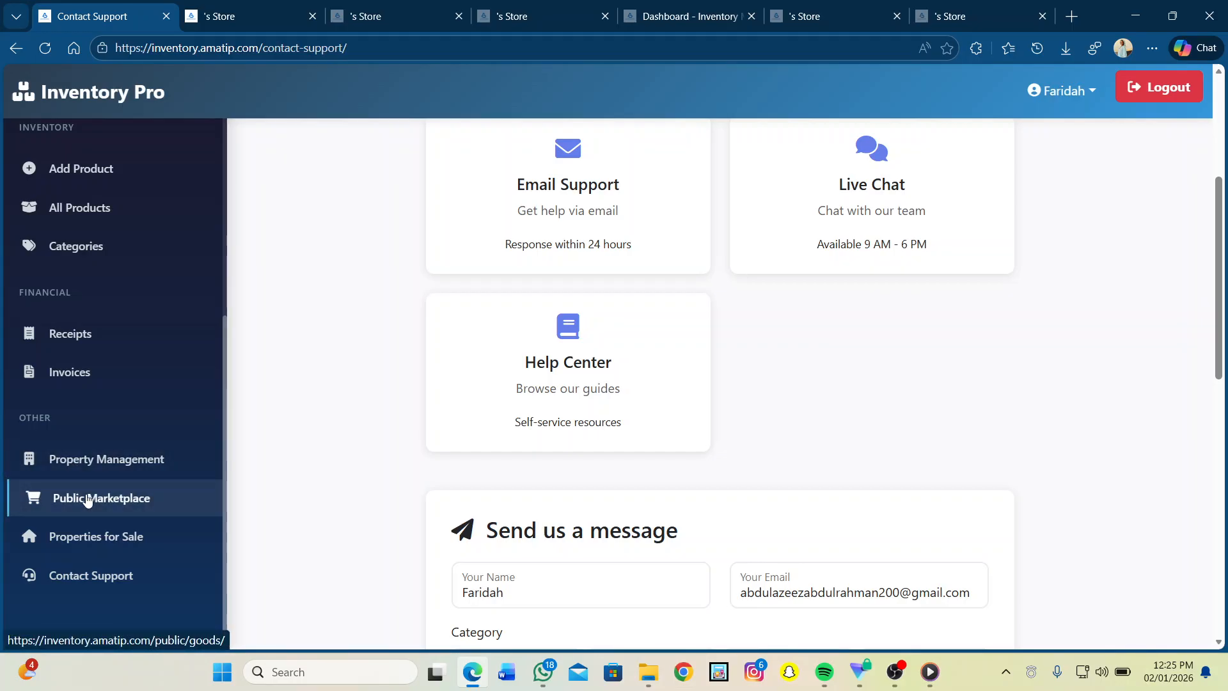
pyautogui.scroll(6, 87, 499)
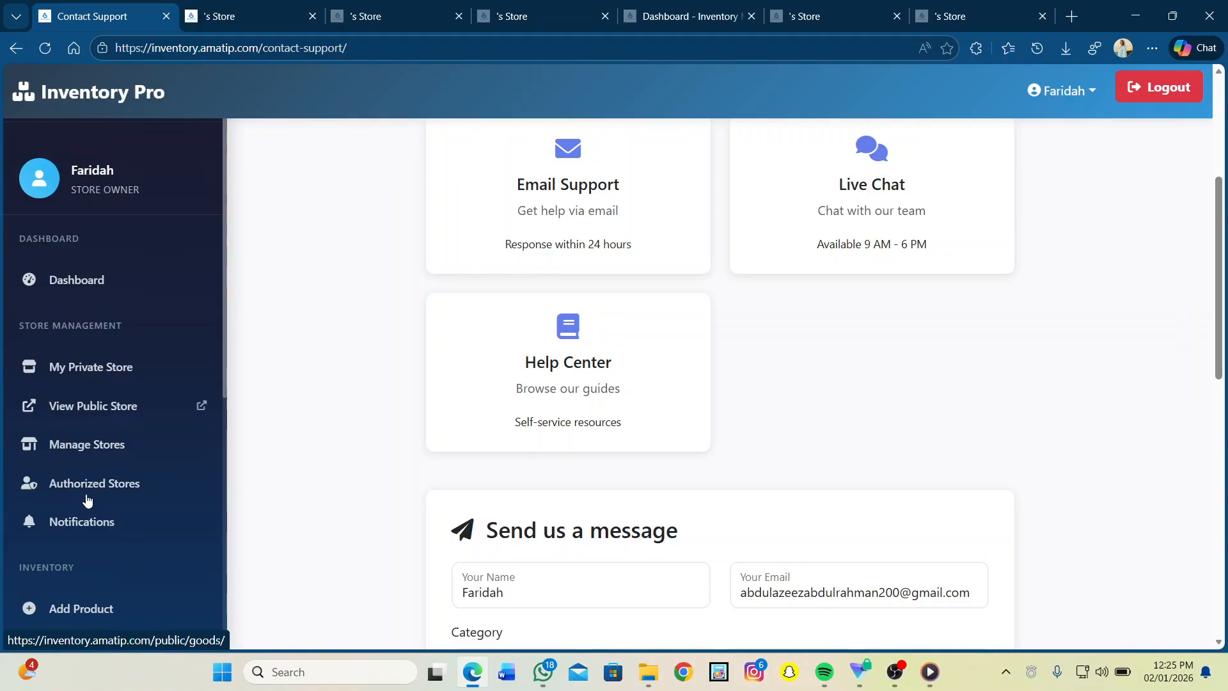